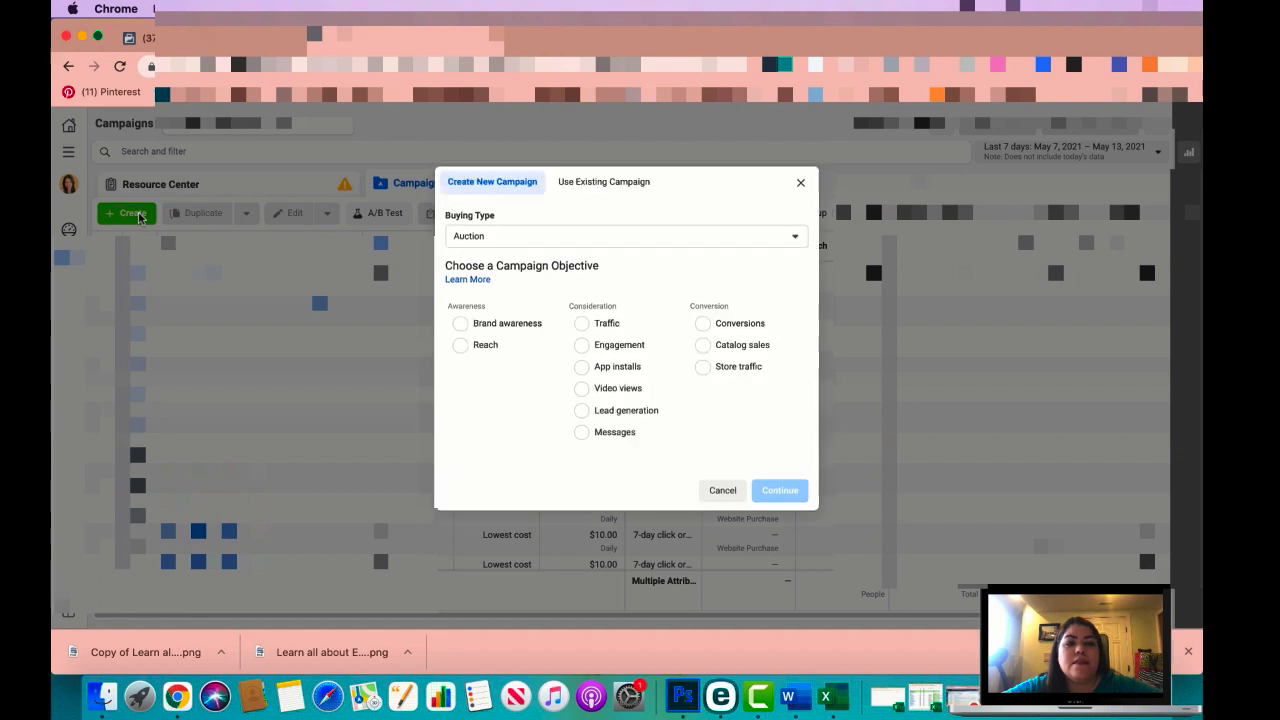
- Create a new campaign with the Auction buying type and the Traffic objective
left_click(500, 238)
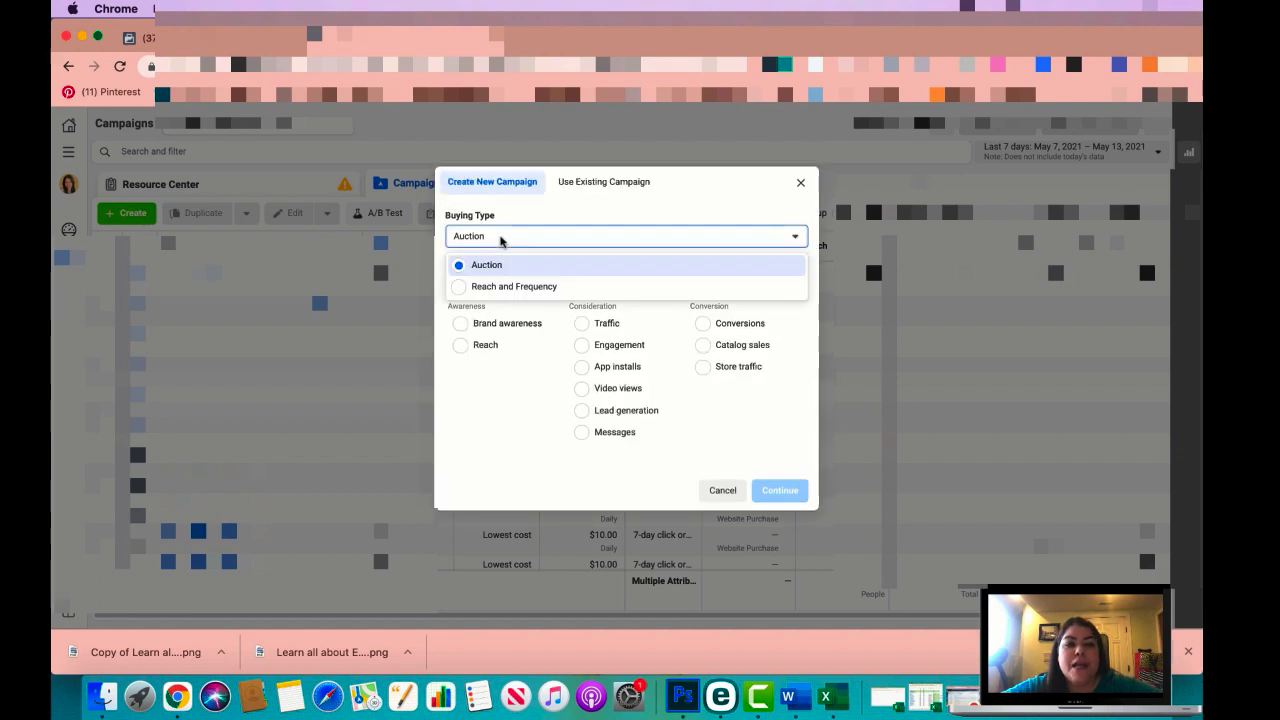
left_click(501, 238)
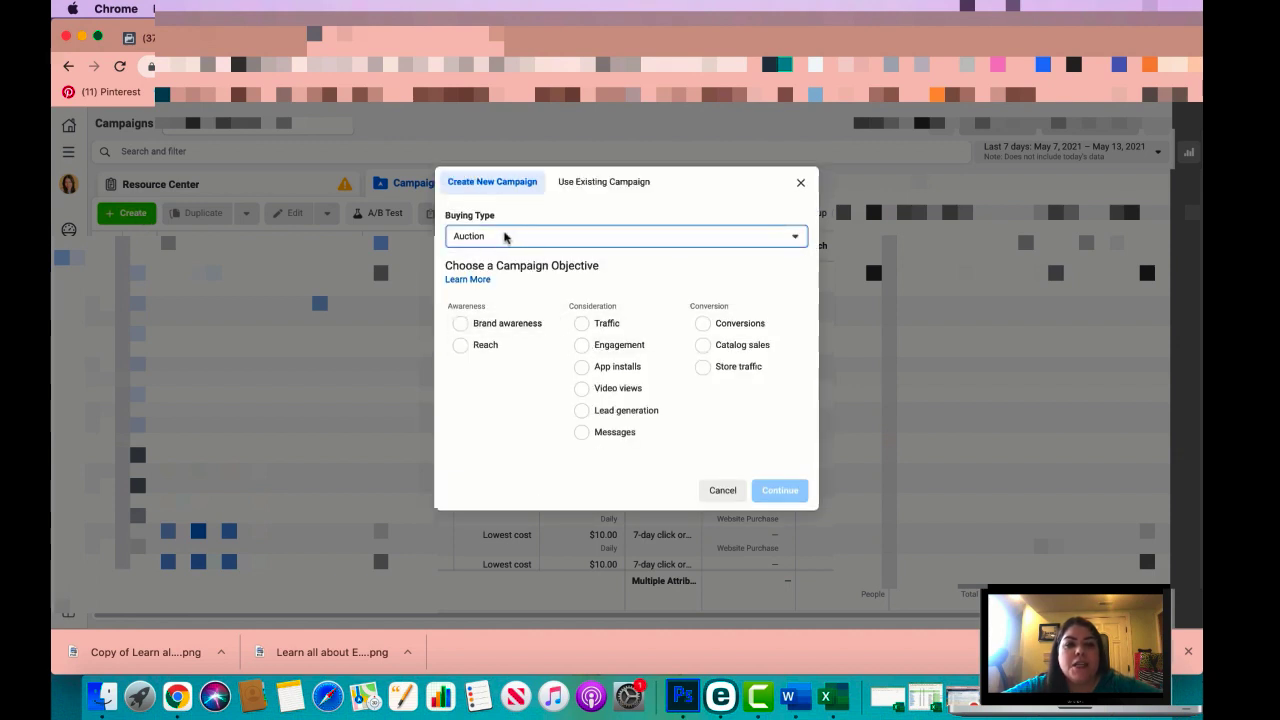
left_click(584, 325)
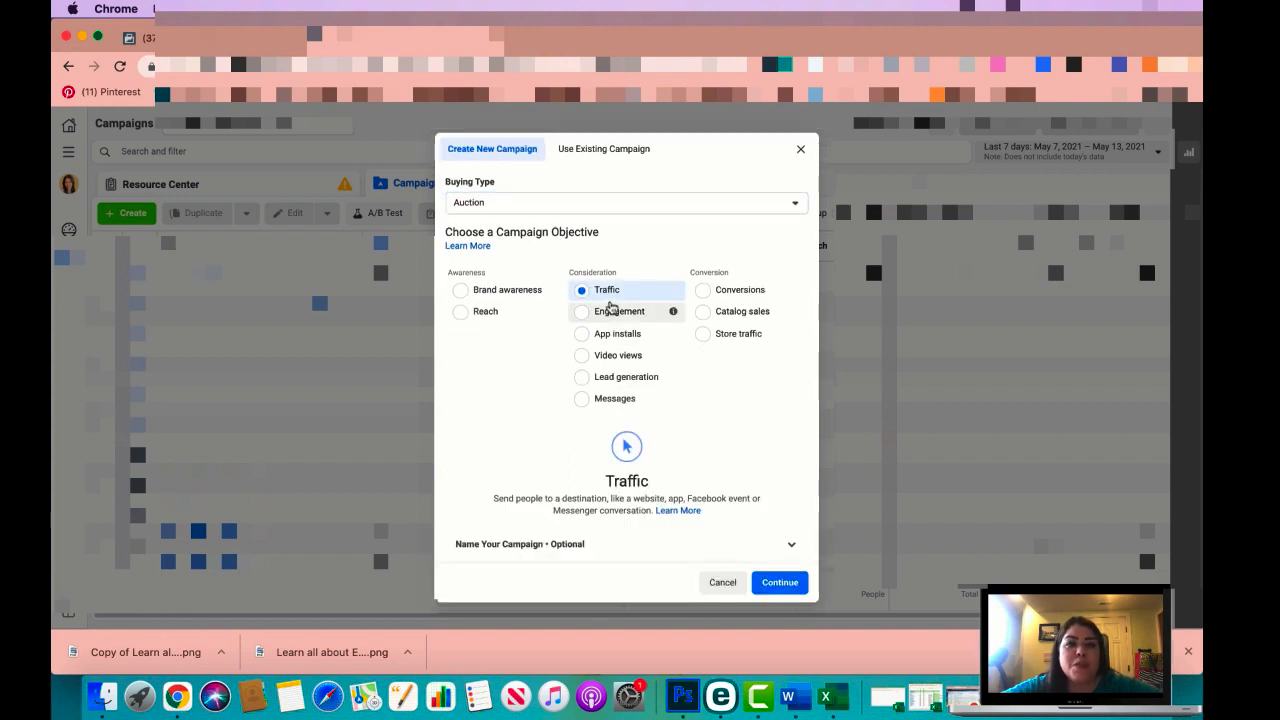
left_click(781, 583)
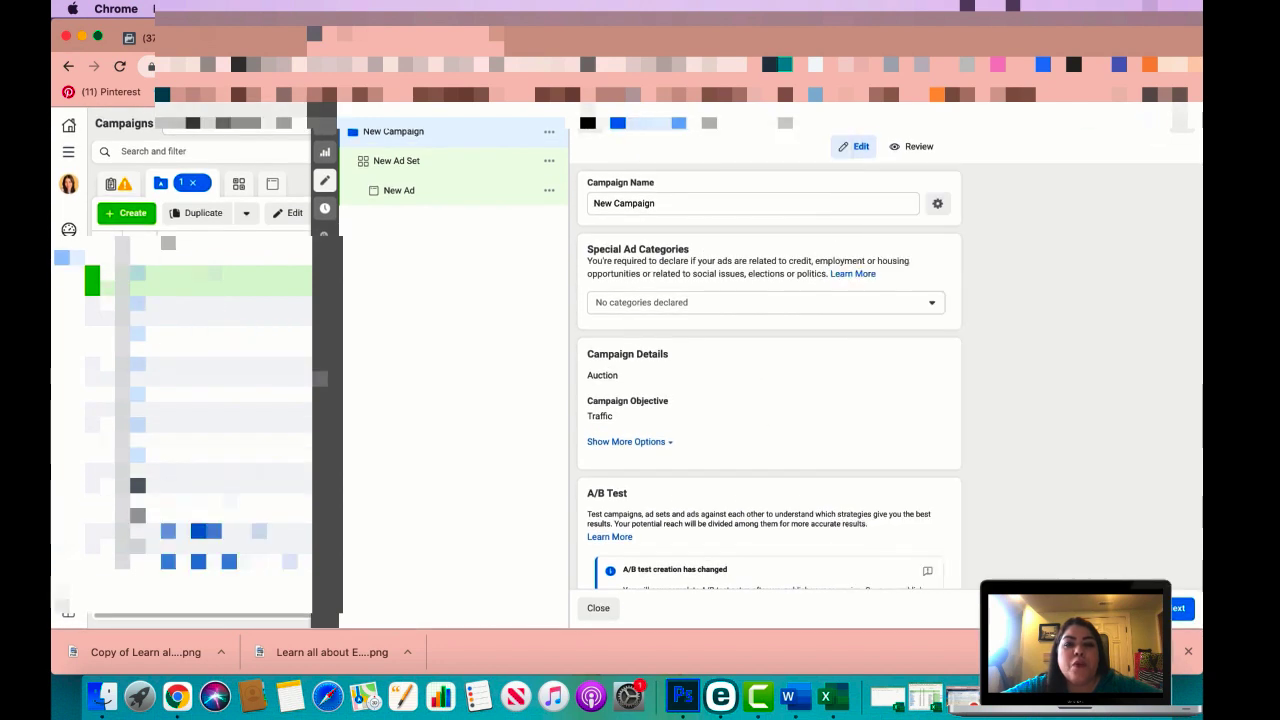
- Name the campaign "IG followers" and continue to its ad set
triple_click(659, 203)
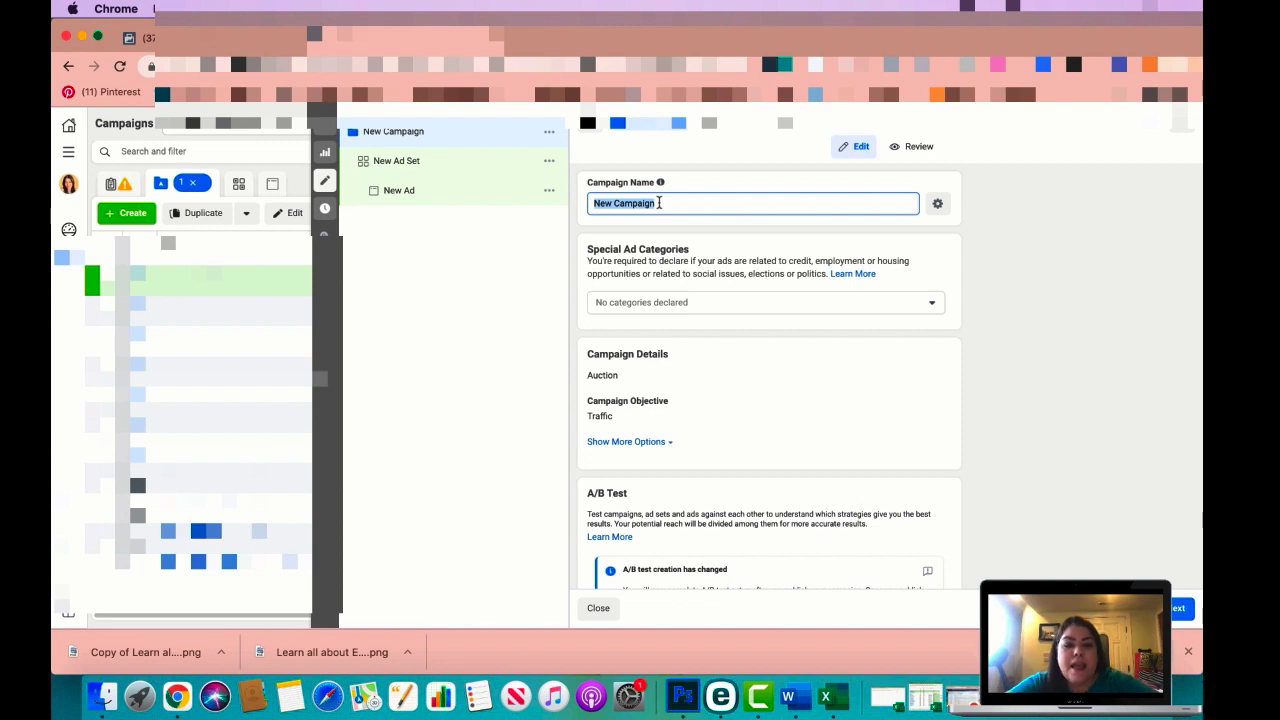
type("IG")
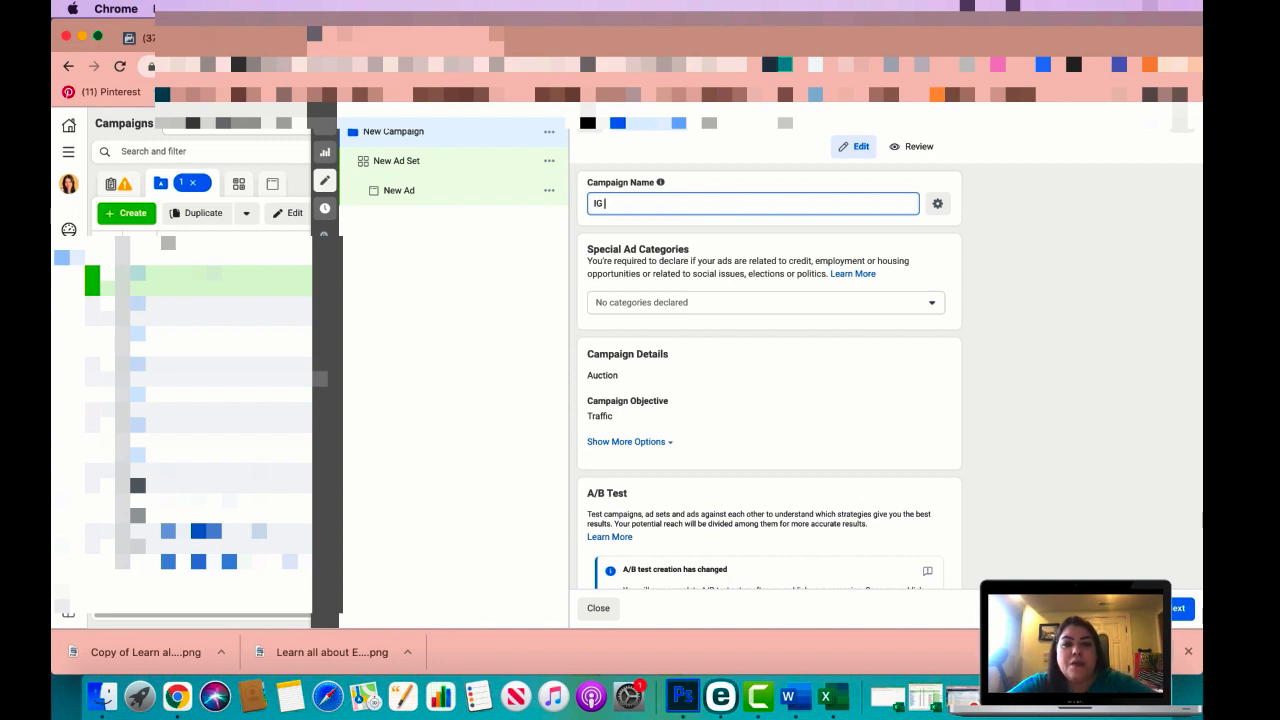
type(" followe")
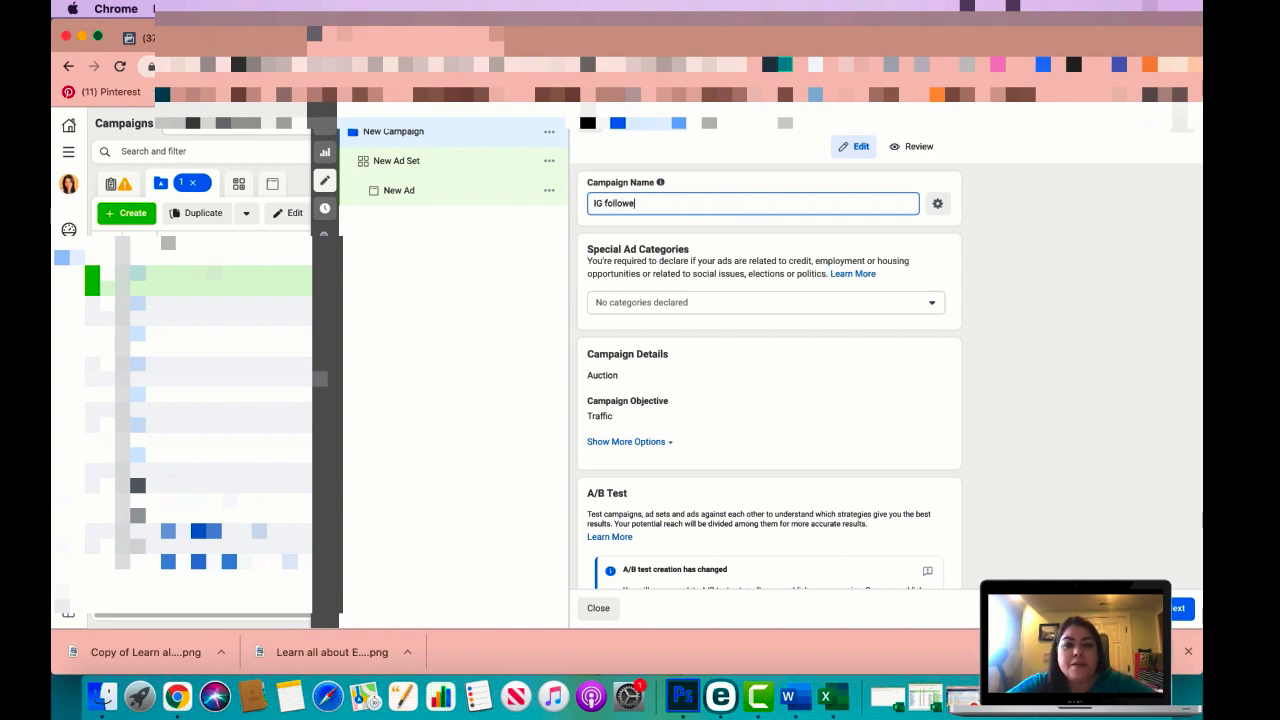
type("rs")
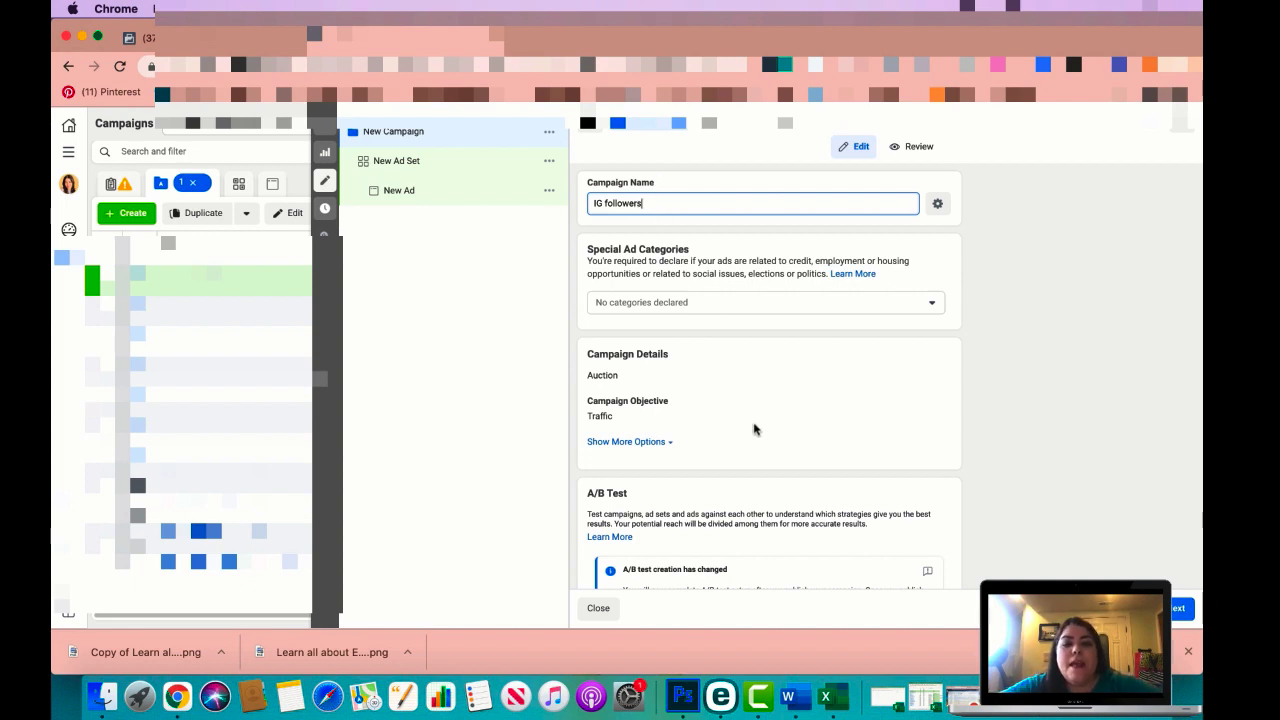
scroll(756, 428, "down", 3)
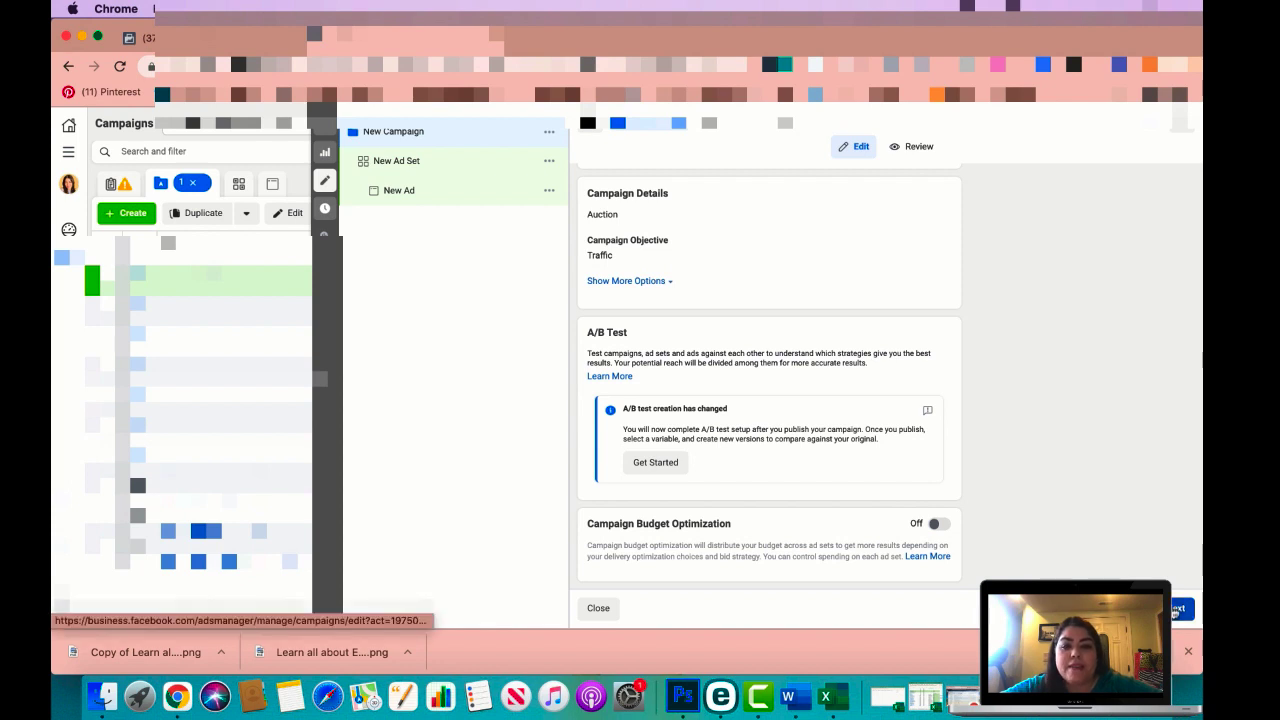
left_click(1176, 610)
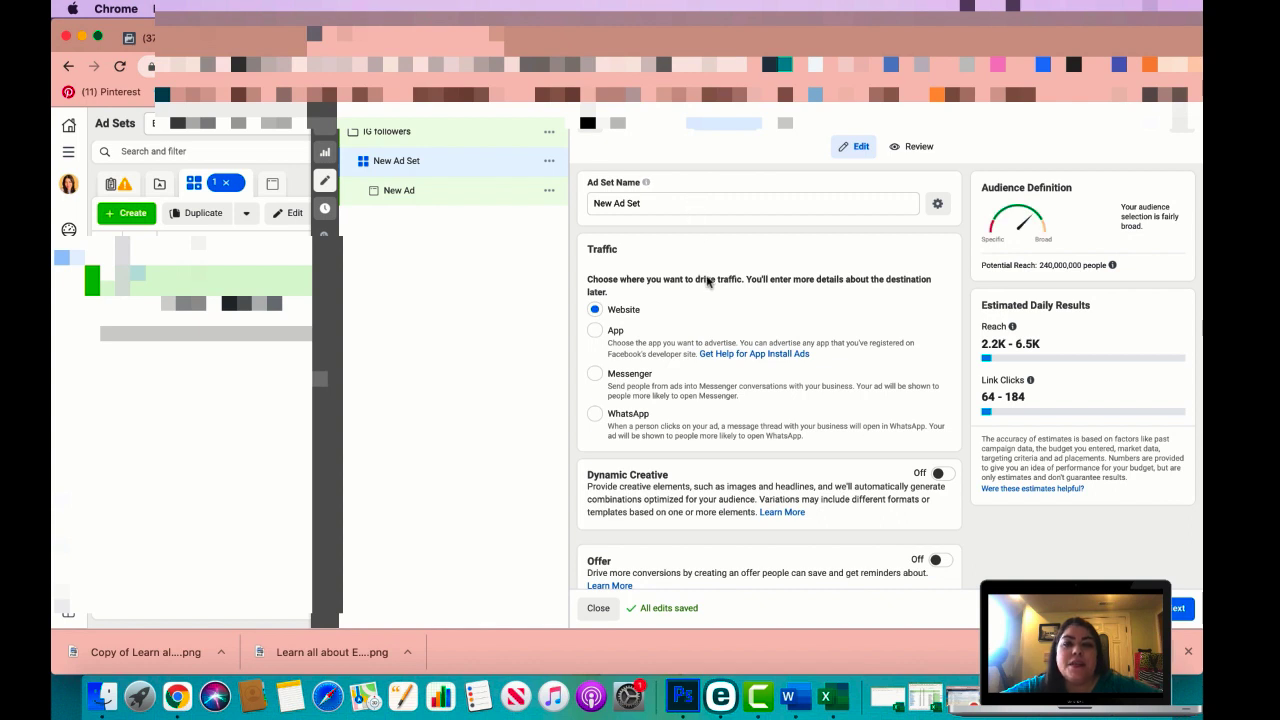
- Review the ad set's settings, from traffic destination, budget and schedule through audience, placements and delivery optimization
scroll(706, 282, "down", 3)
scroll(706, 282, "up", 1)
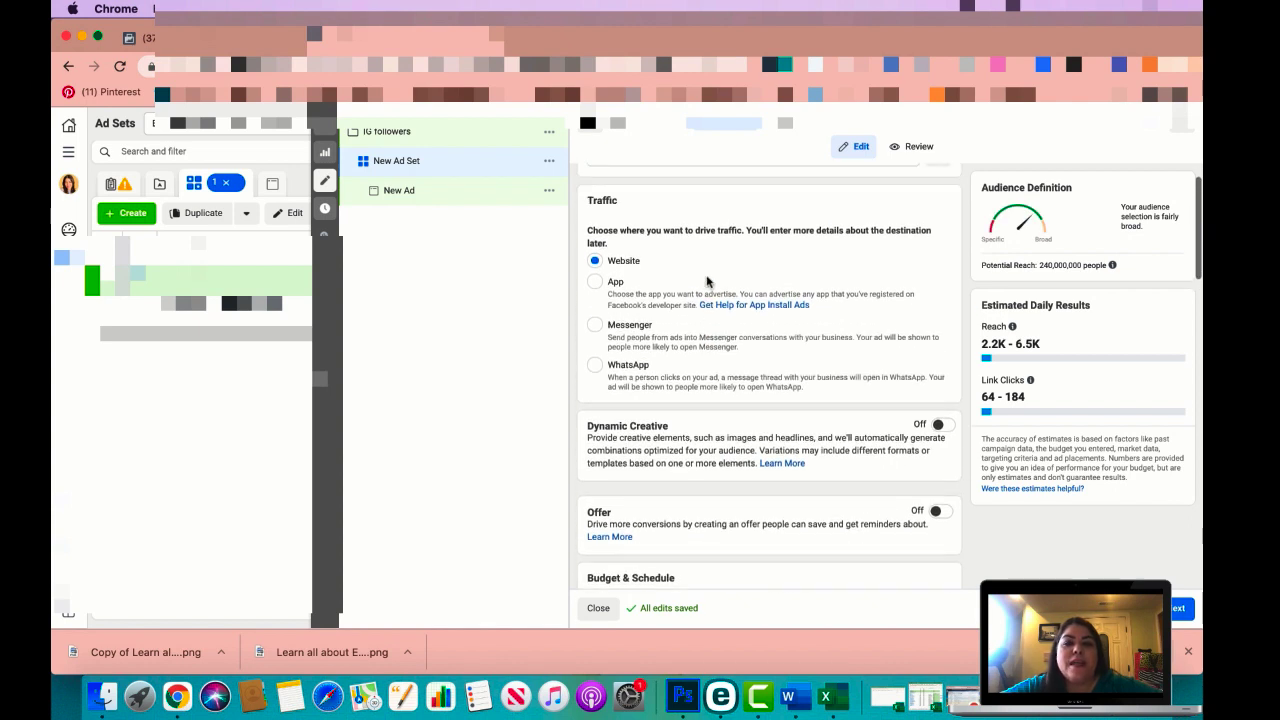
scroll(706, 282, "down", 2)
scroll(706, 282, "up", 1)
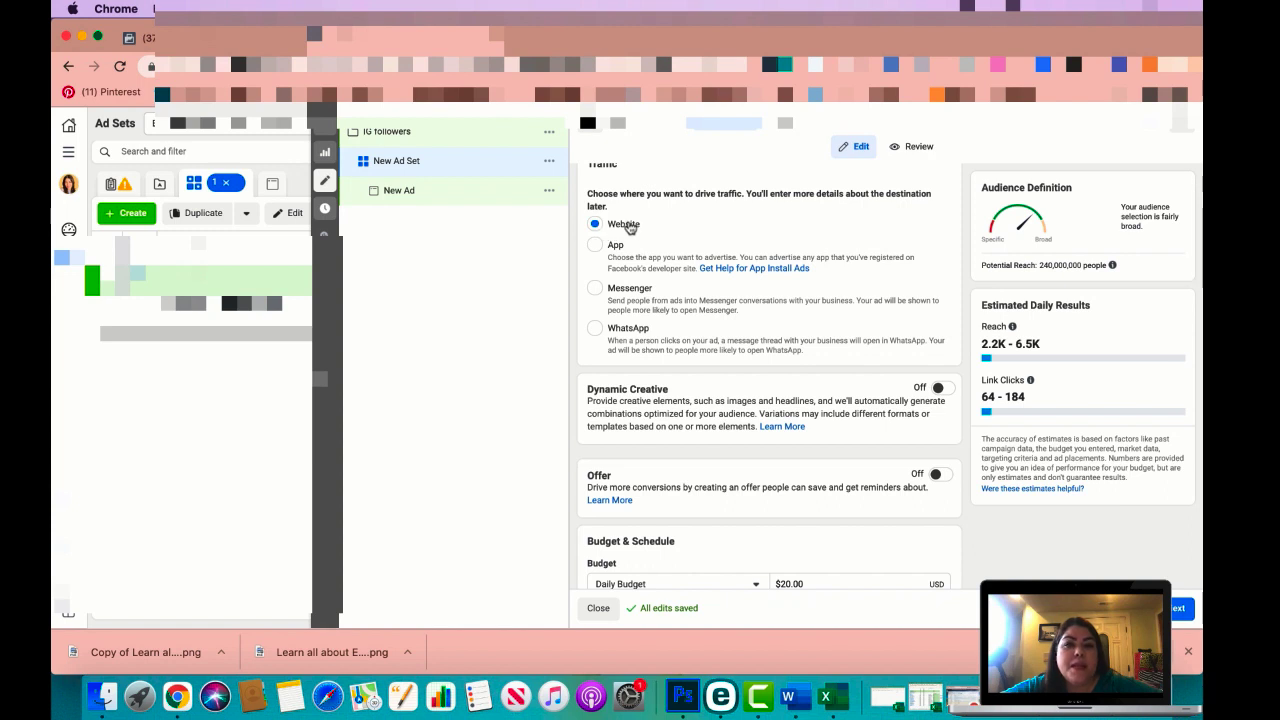
scroll(673, 333, "down", 2)
scroll(673, 333, "down", 2)
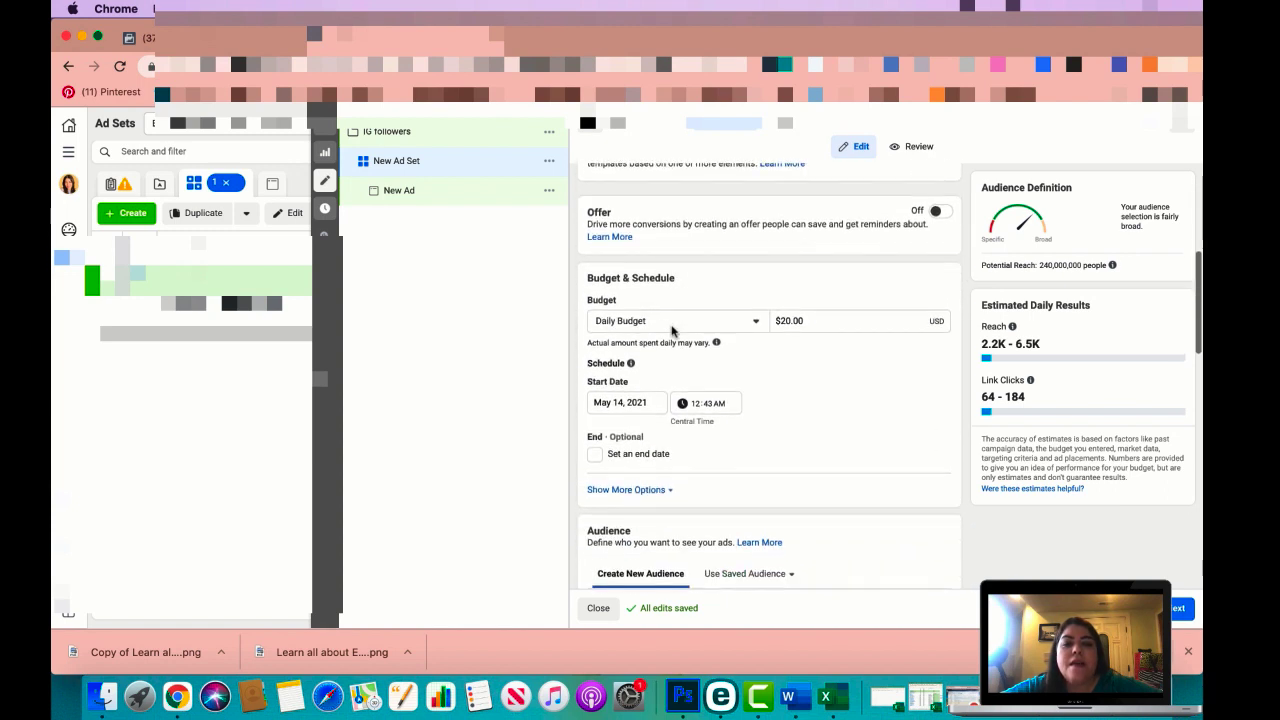
scroll(705, 405, "down", 2)
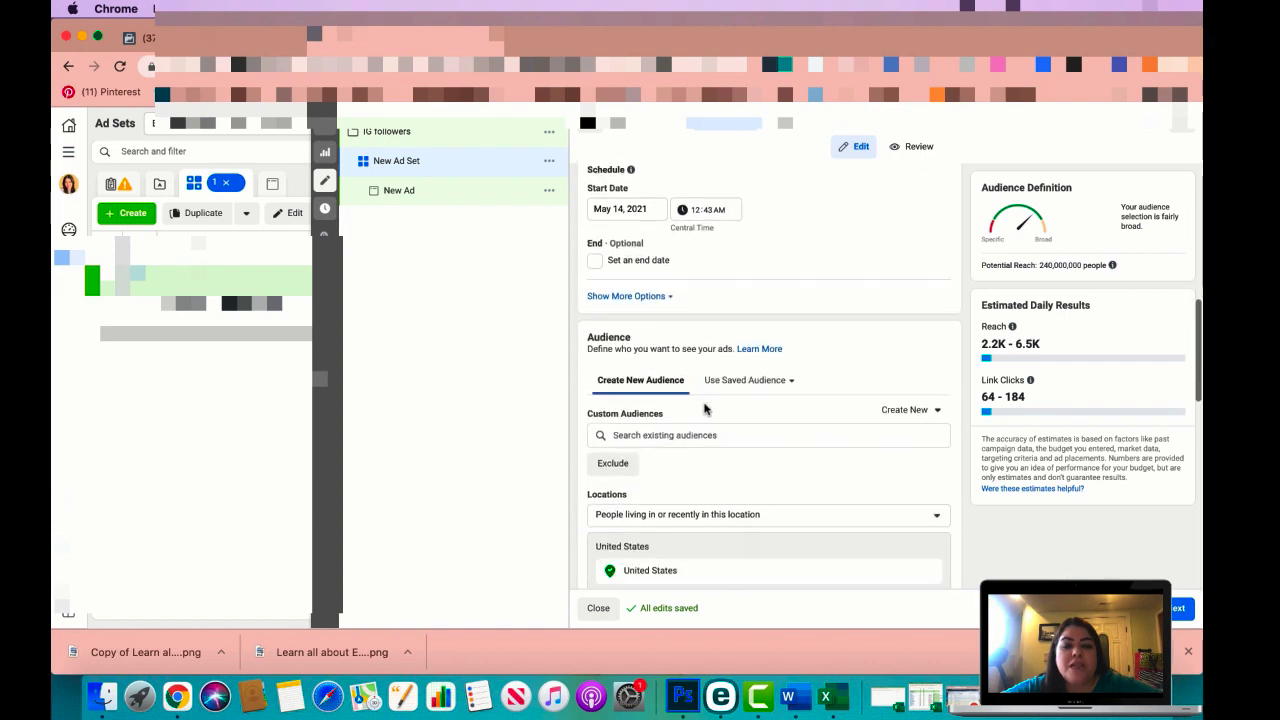
scroll(686, 430, "up", 5)
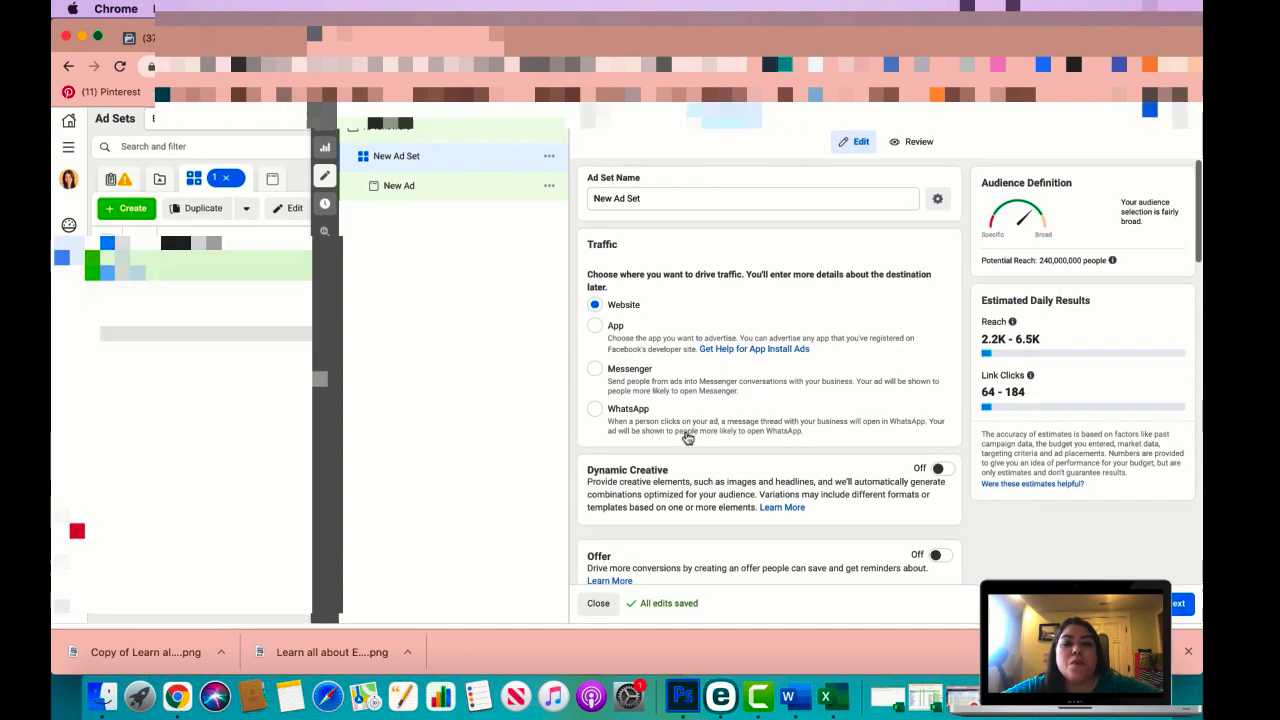
scroll(687, 432, "down", 10)
scroll(688, 427, "down", 2)
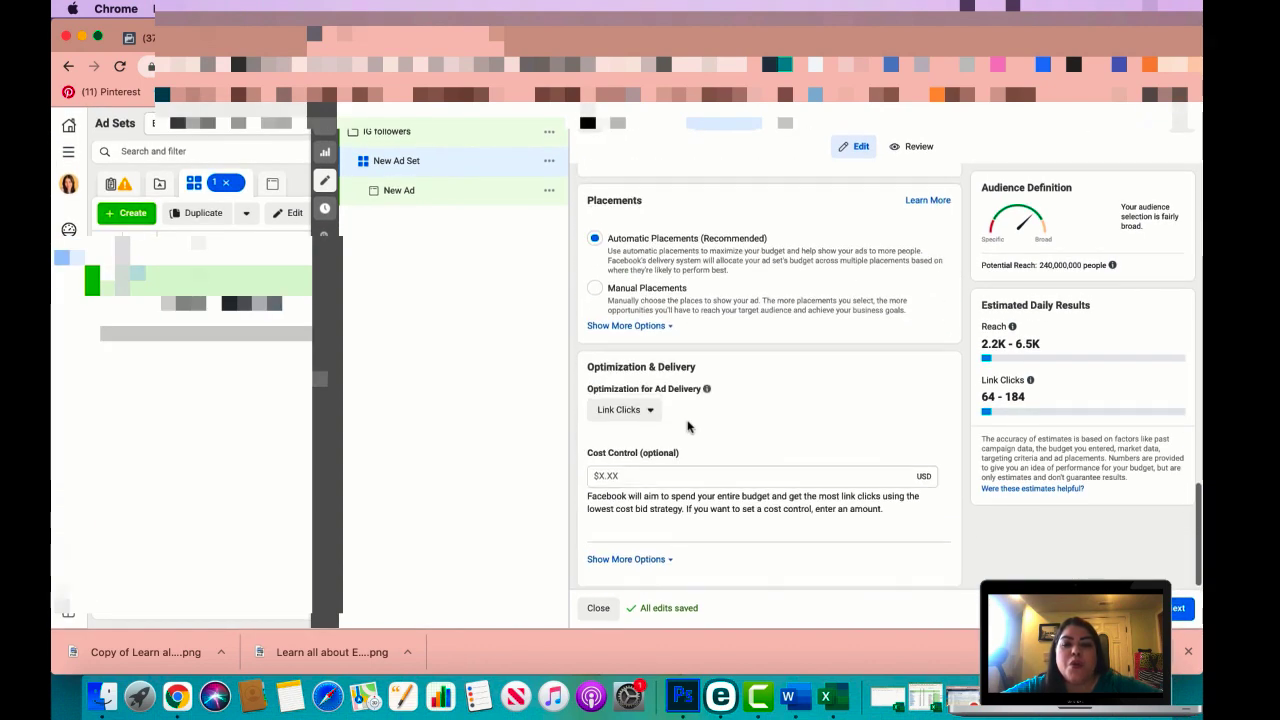
scroll(674, 290, "up", 12)
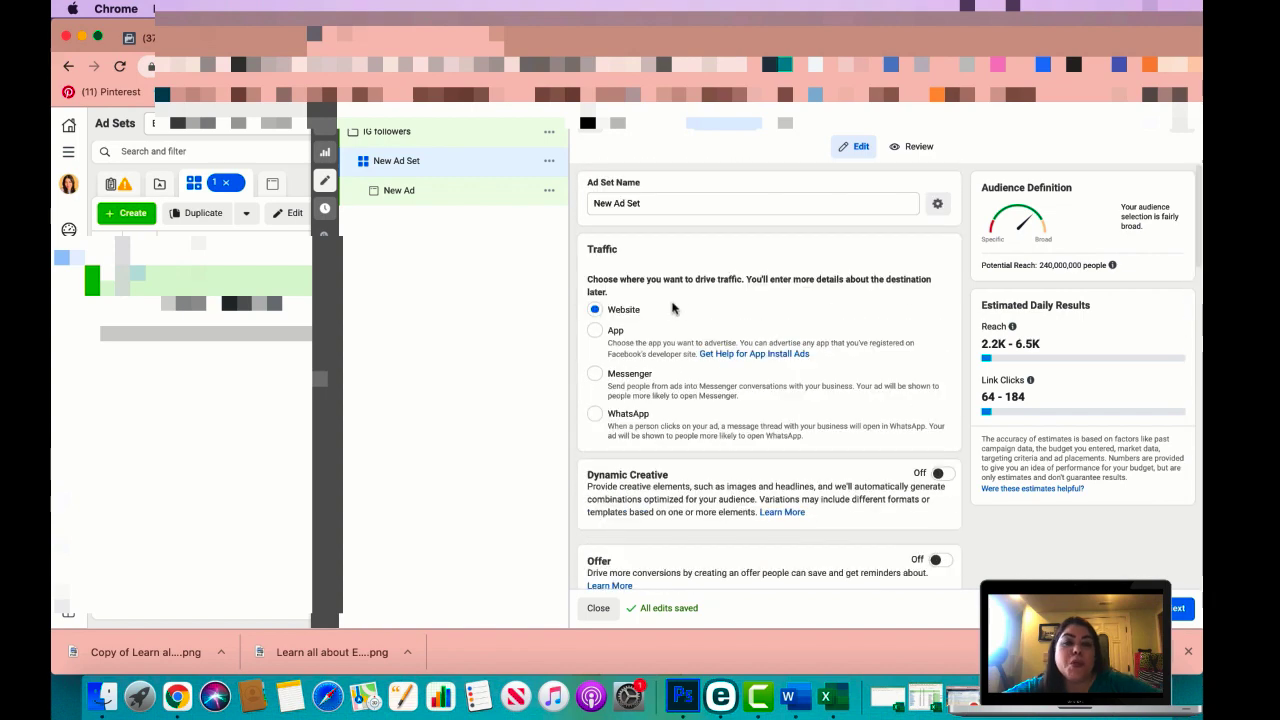
- Rename the ad set as "IG Followers"
triple_click(663, 202)
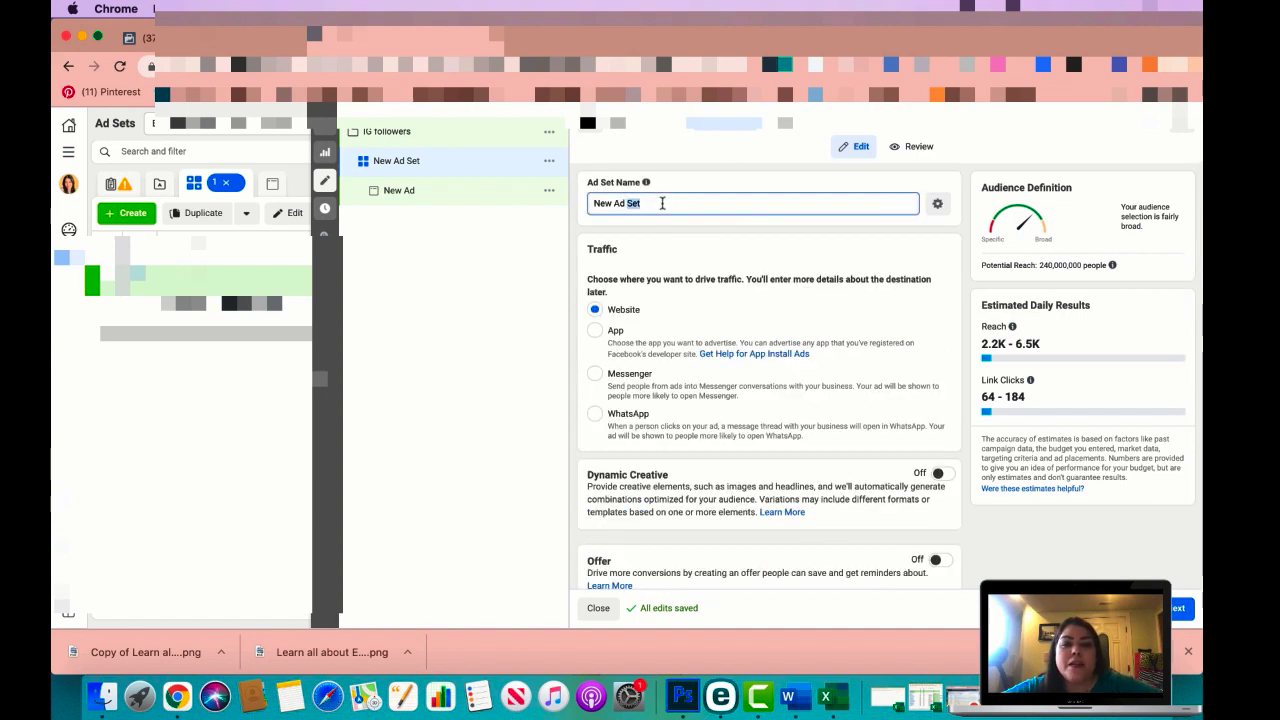
type("IG ")
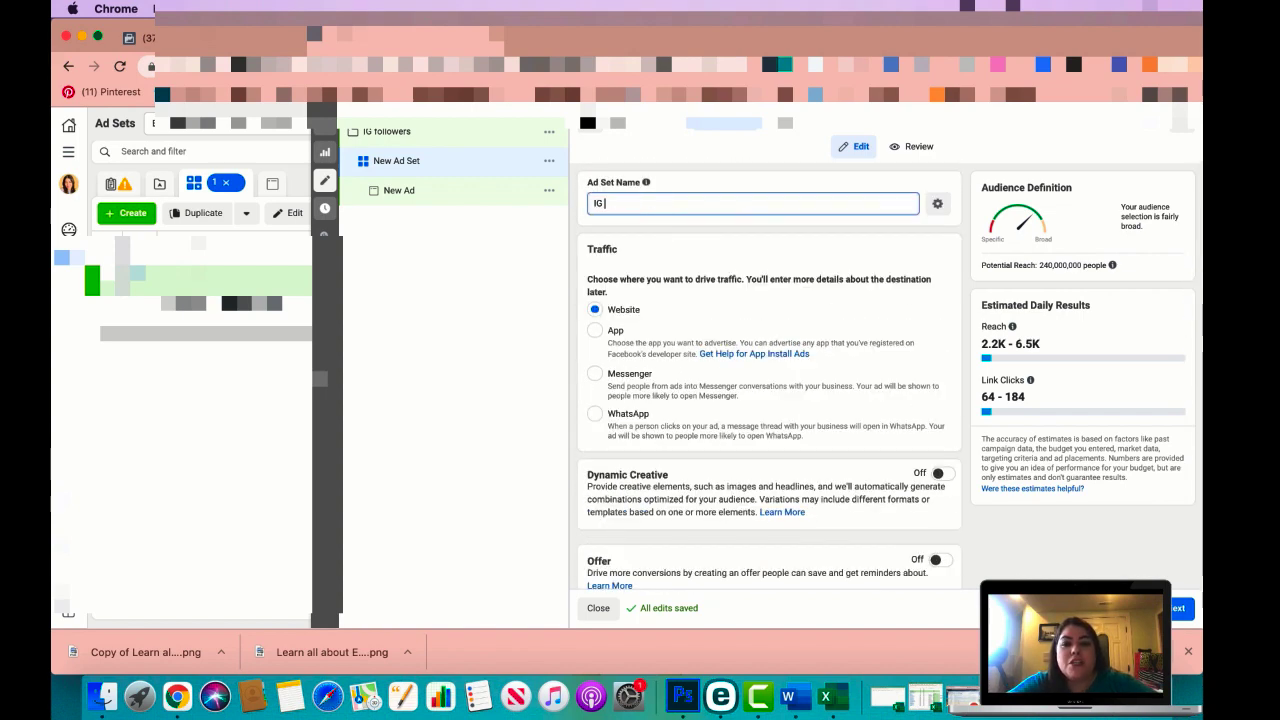
type("Go")
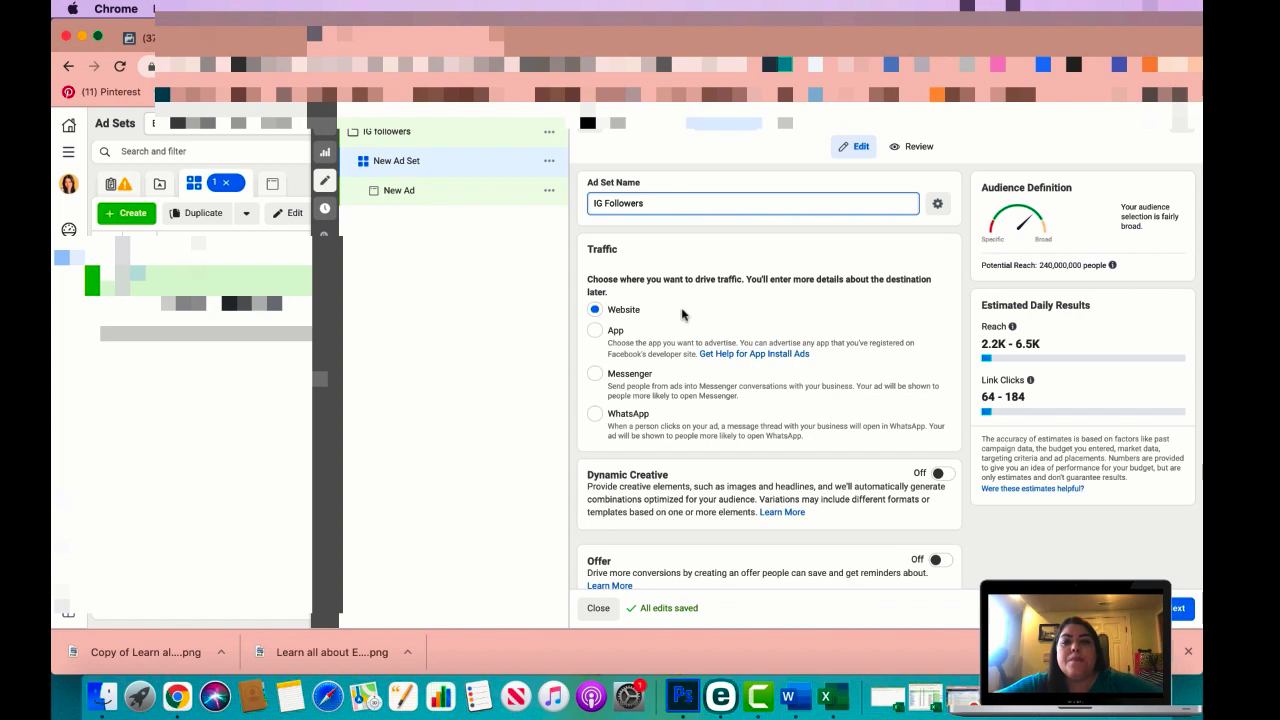
- Set the ad set's daily budget to $1.00
scroll(694, 400, "down", 5)
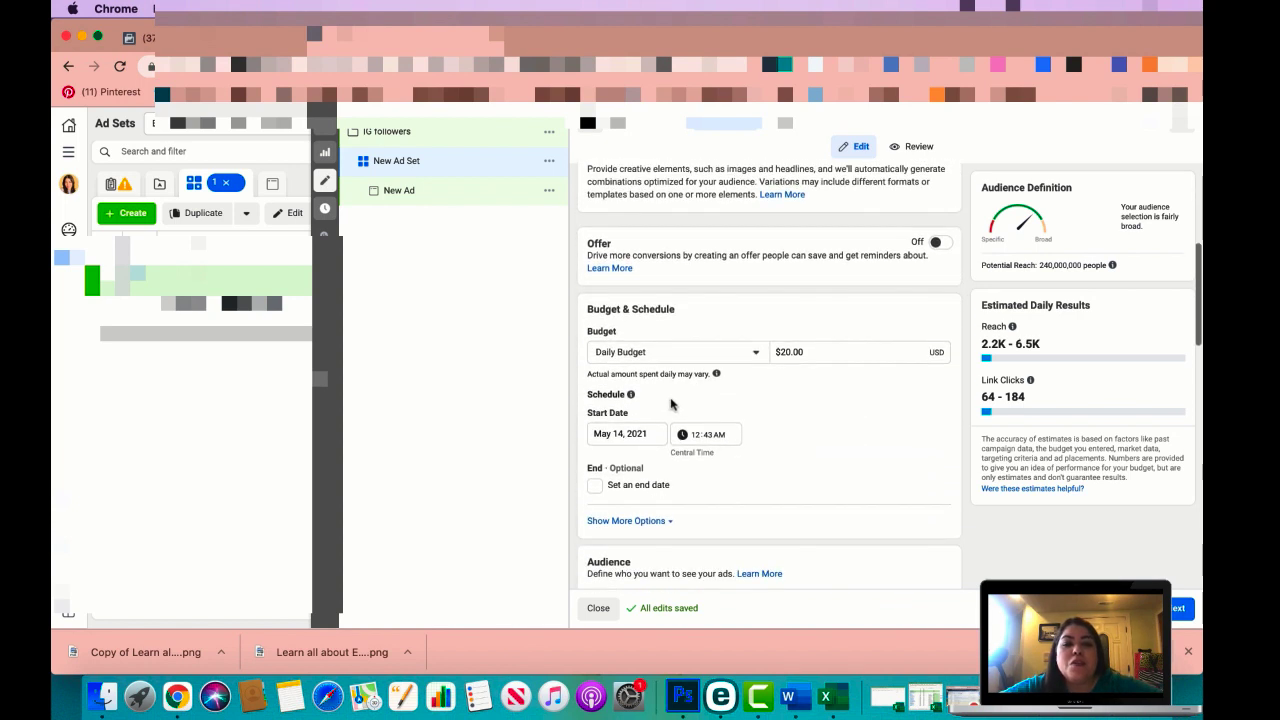
triple_click(805, 351)
type("10")
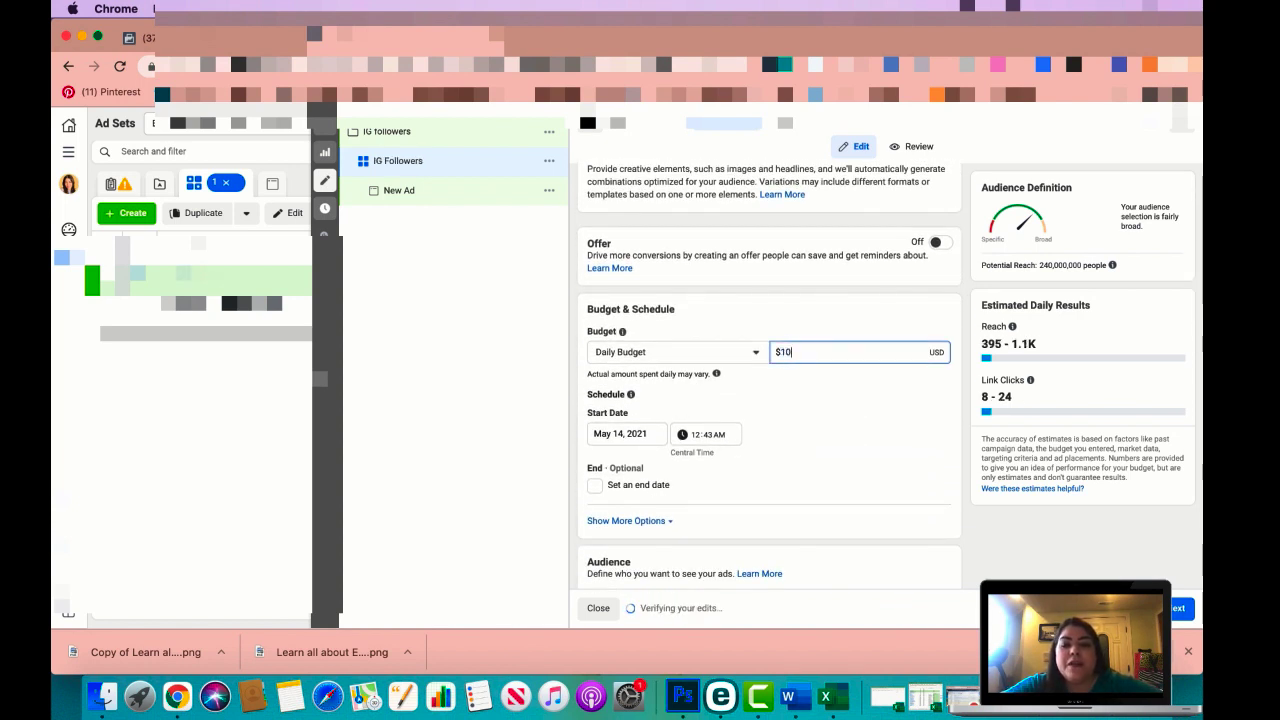
key("BackSpace")
type(".")
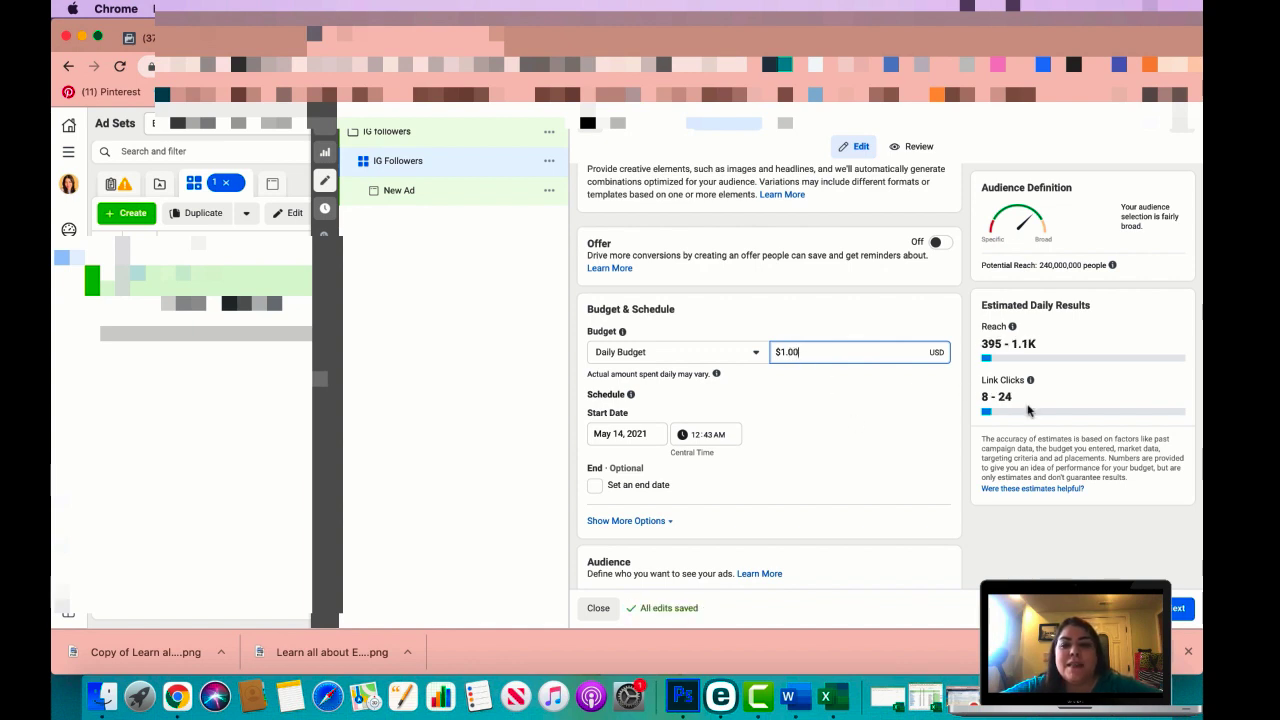
- Set the ad set's daily budget to $5.00
scroll(814, 449, "down", 5)
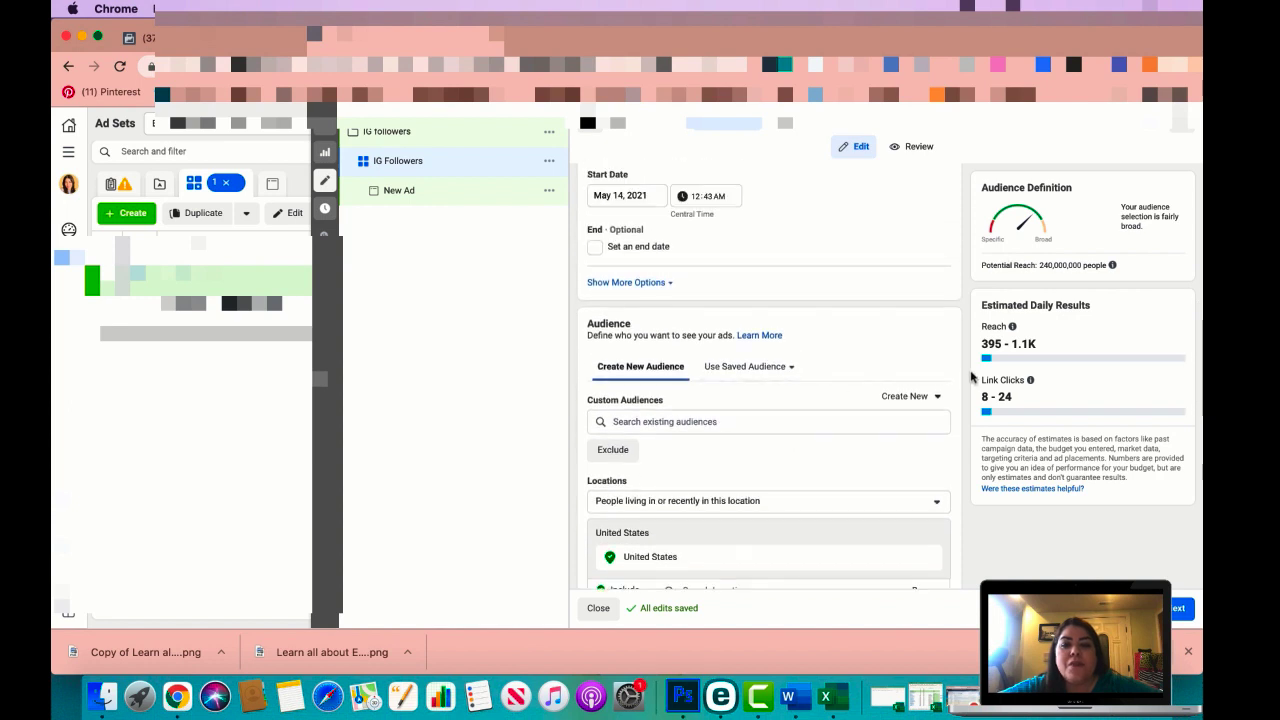
scroll(689, 421, "up", 2)
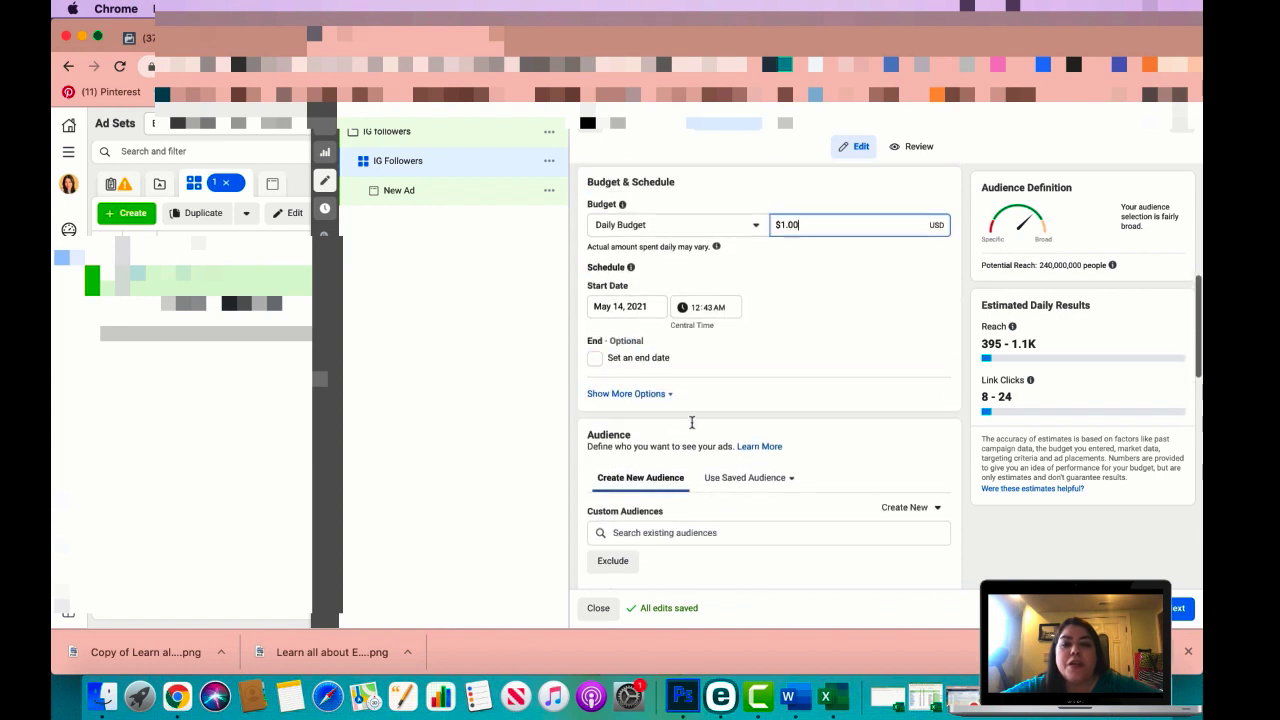
triple_click(816, 228)
type("500")
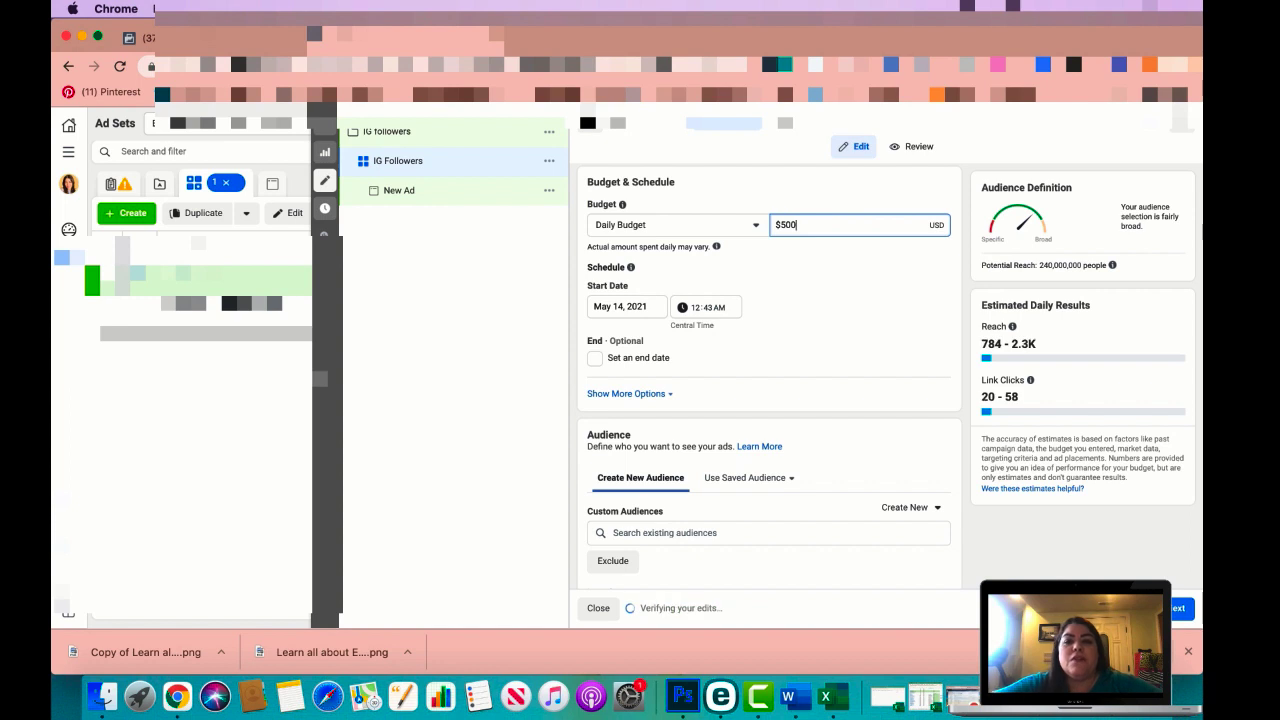
key("BackSpace")
type(".0")
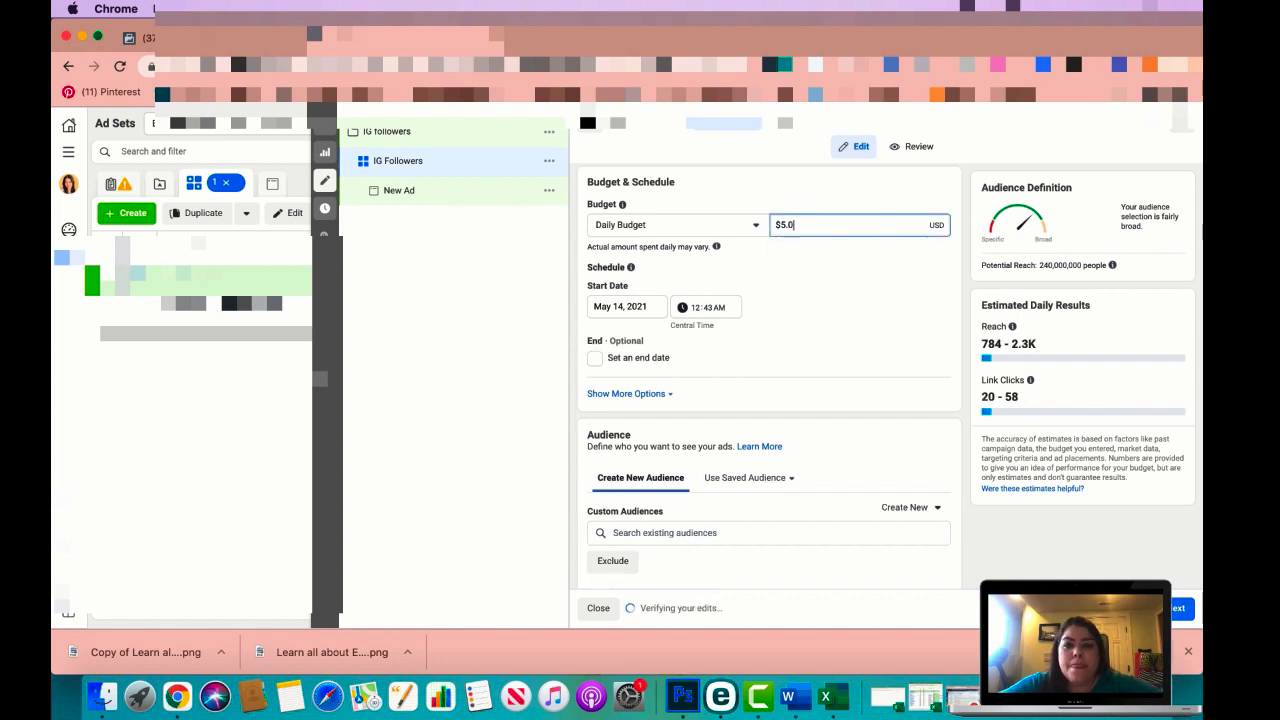
scroll(866, 354, "down", 3)
scroll(814, 237, "up", 3)
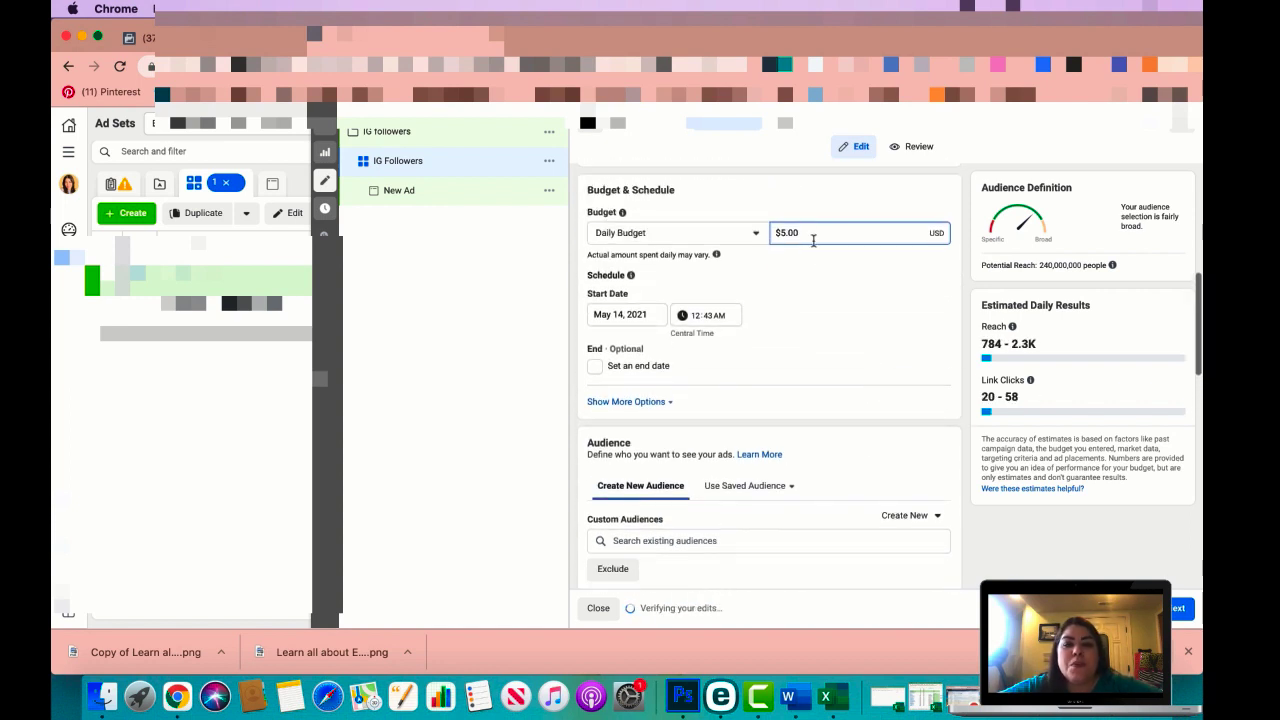
- Enable the optional end date in the ad set's schedule and turn it off again
mouse_move(630, 275)
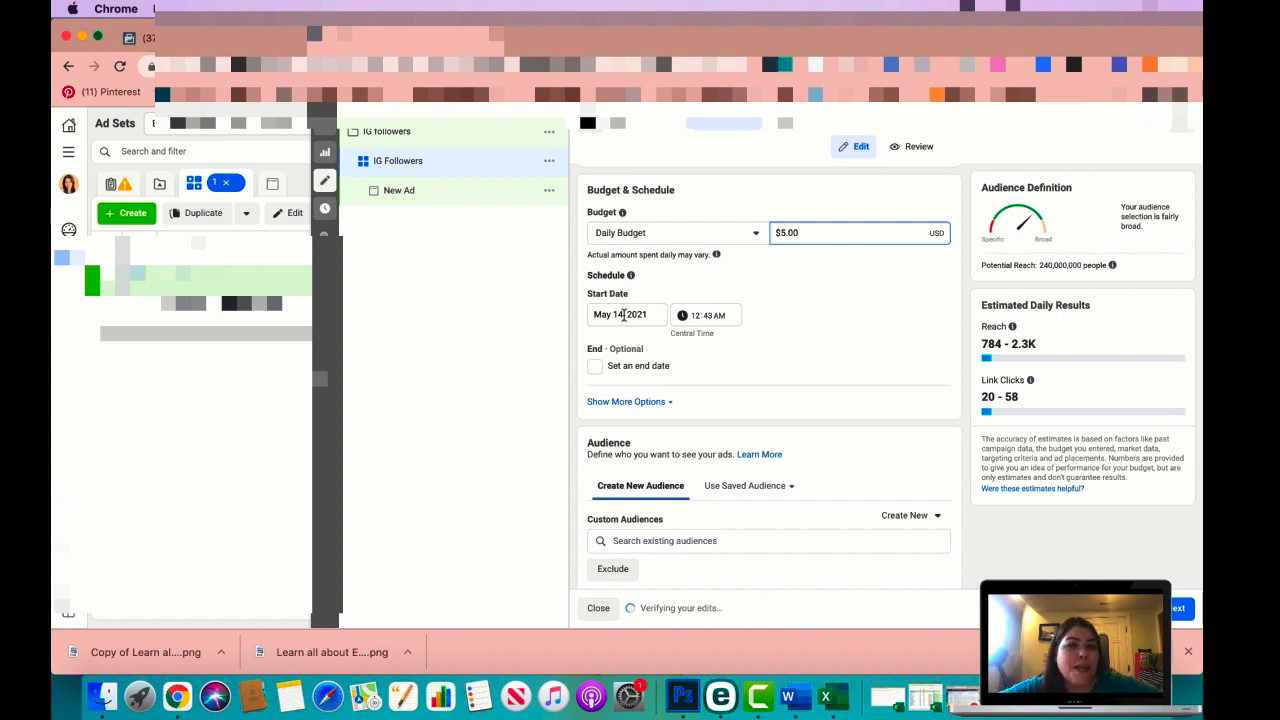
left_click(595, 366)
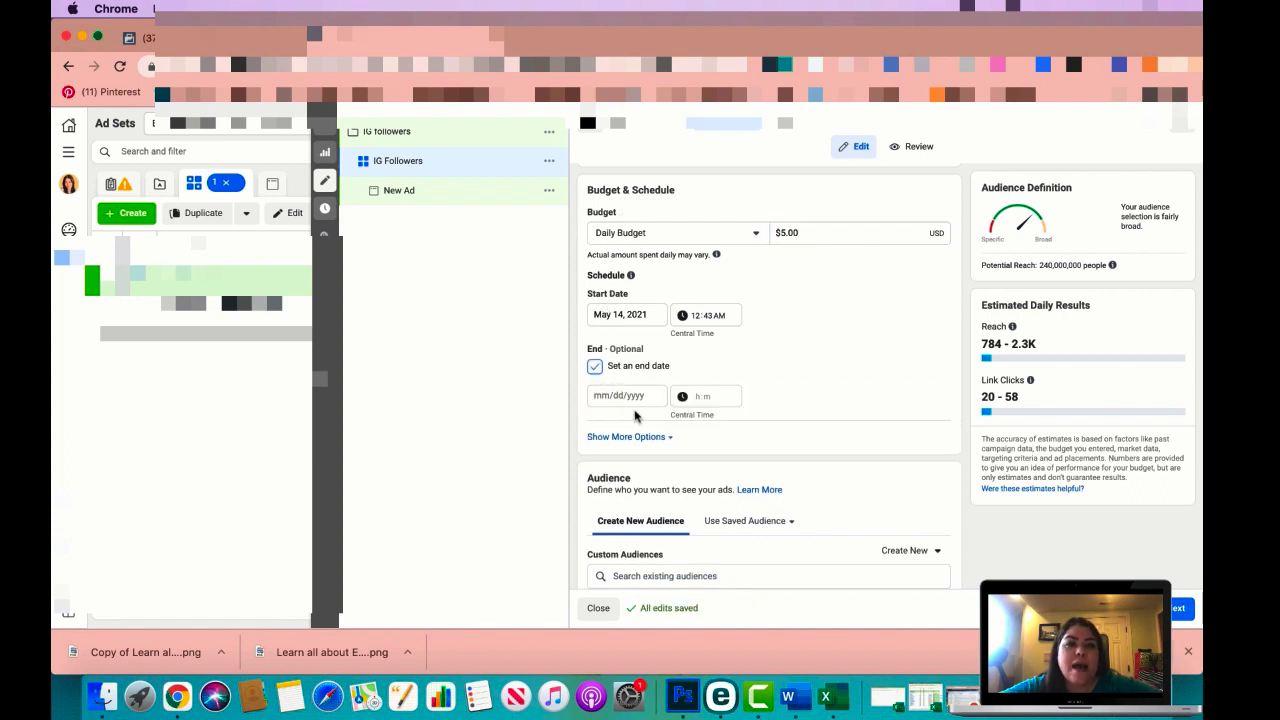
left_click(595, 368)
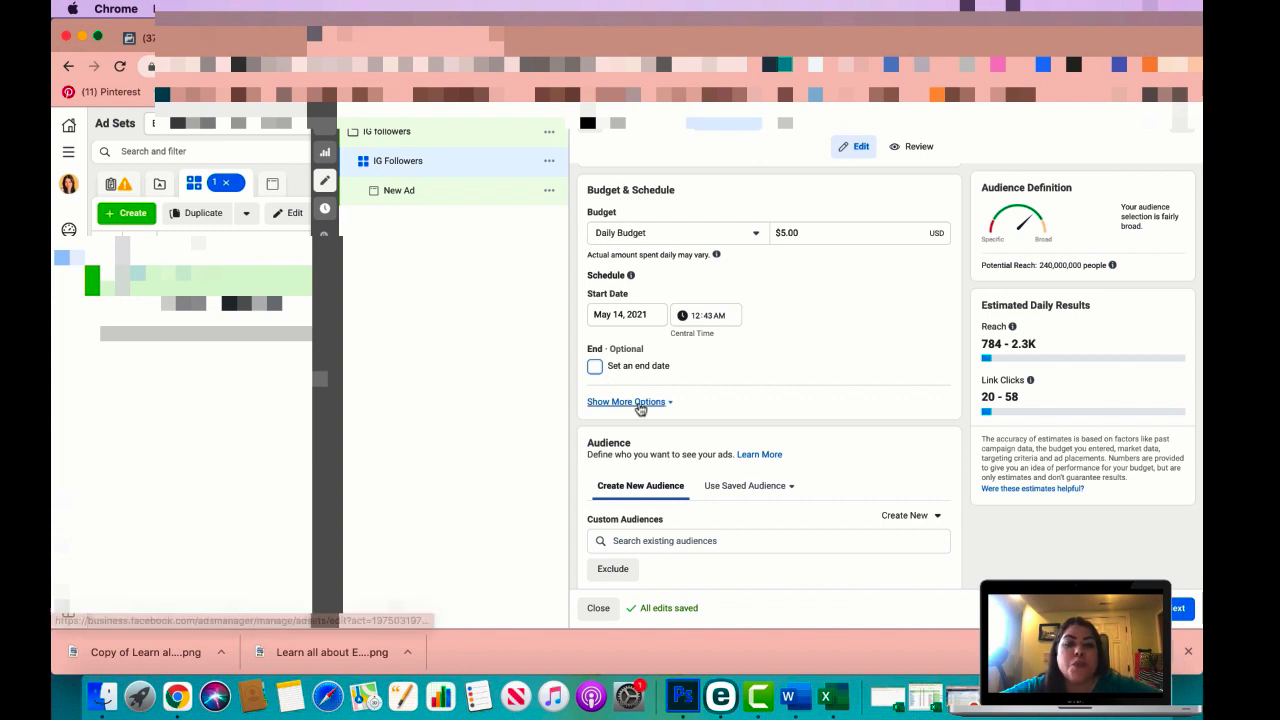
- Start a new custom audience for the ad set with the Instagram account as its source
scroll(640, 405, "down", 4)
scroll(640, 405, "down", 3)
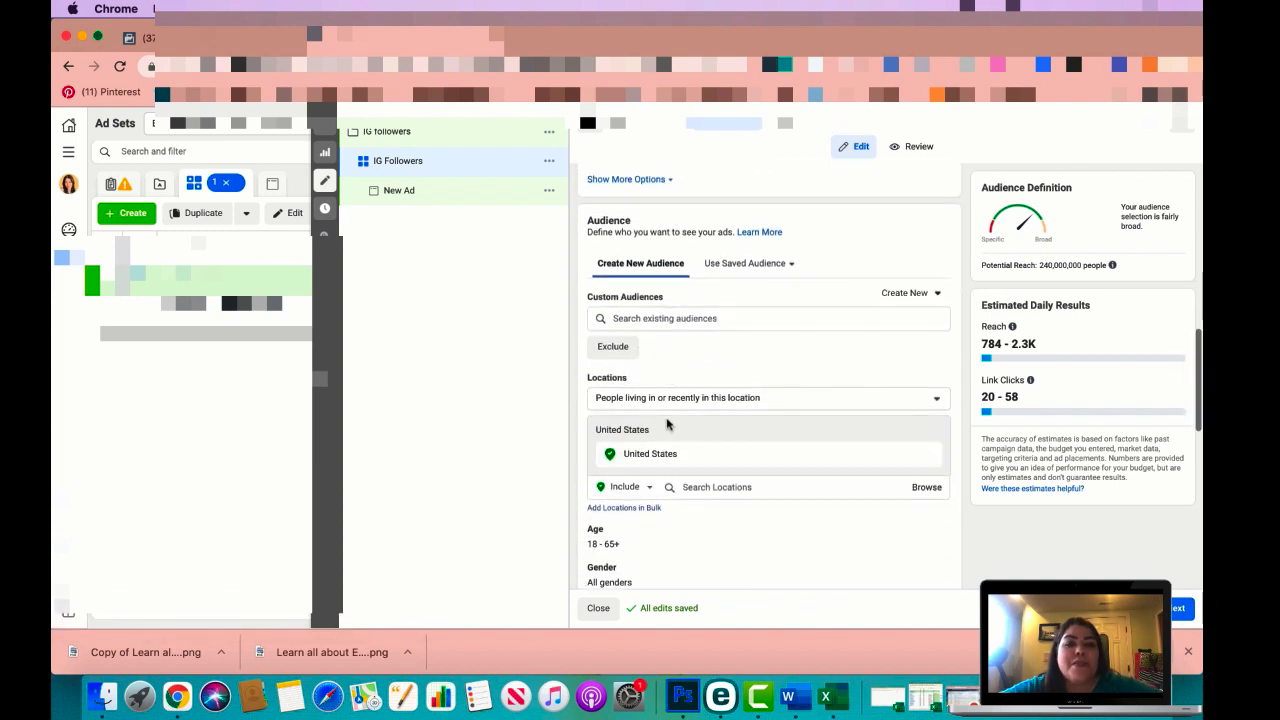
scroll(667, 388, "down", 2)
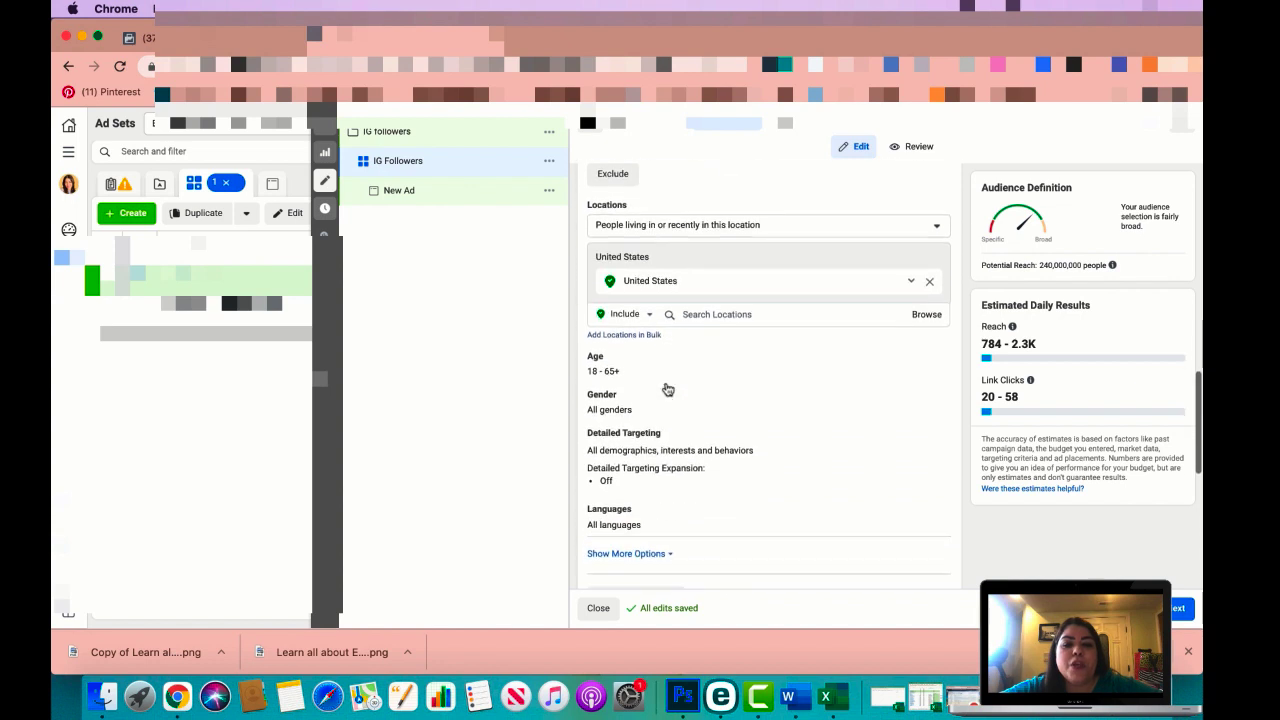
scroll(667, 388, "up", 3)
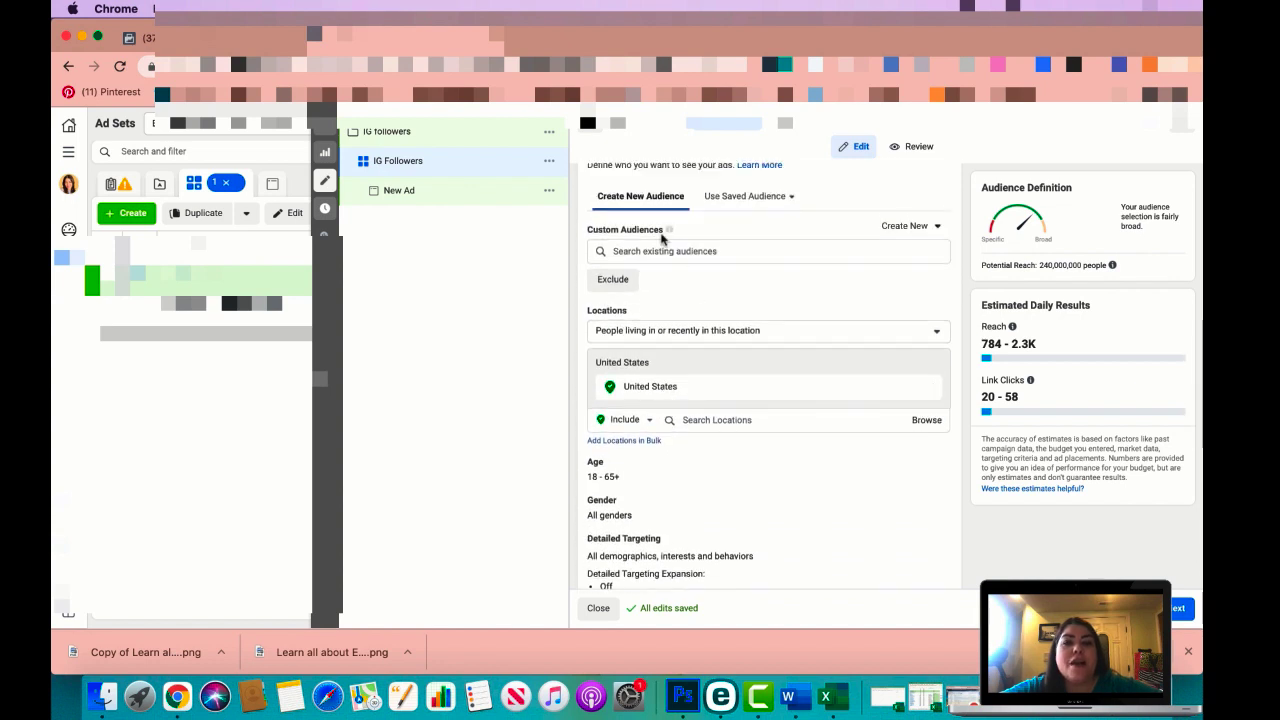
left_click(928, 228)
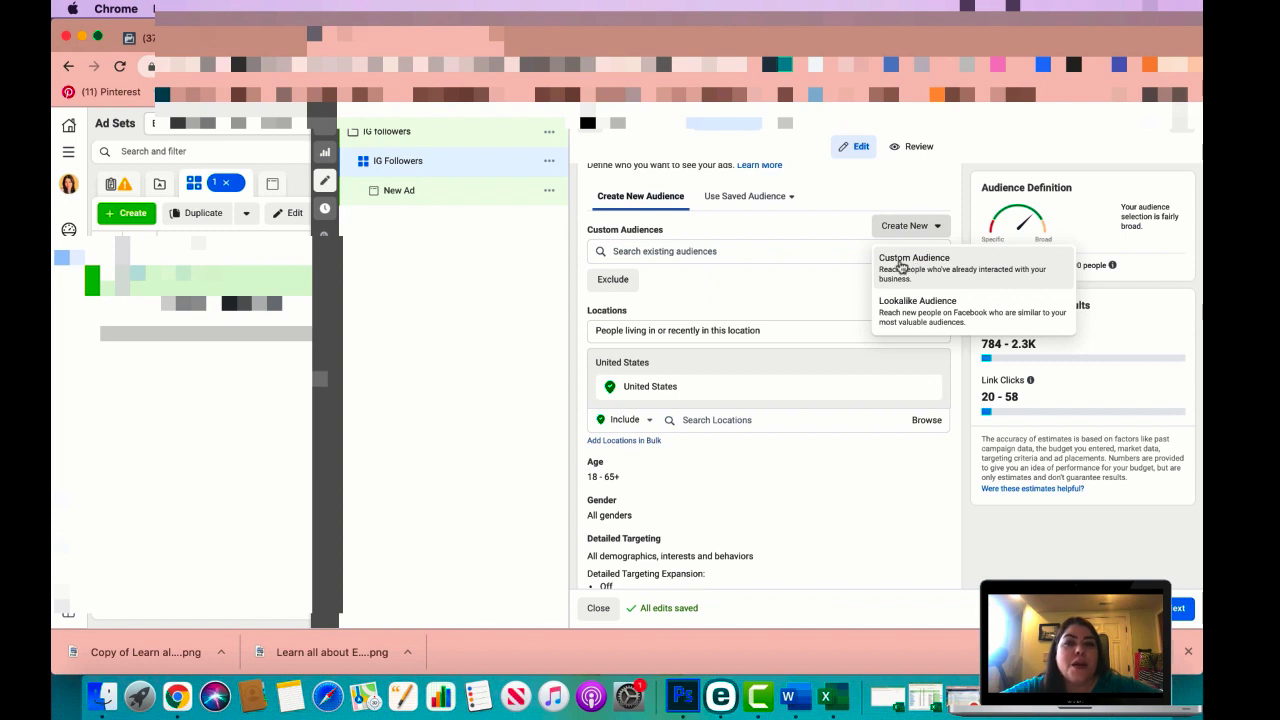
left_click(904, 264)
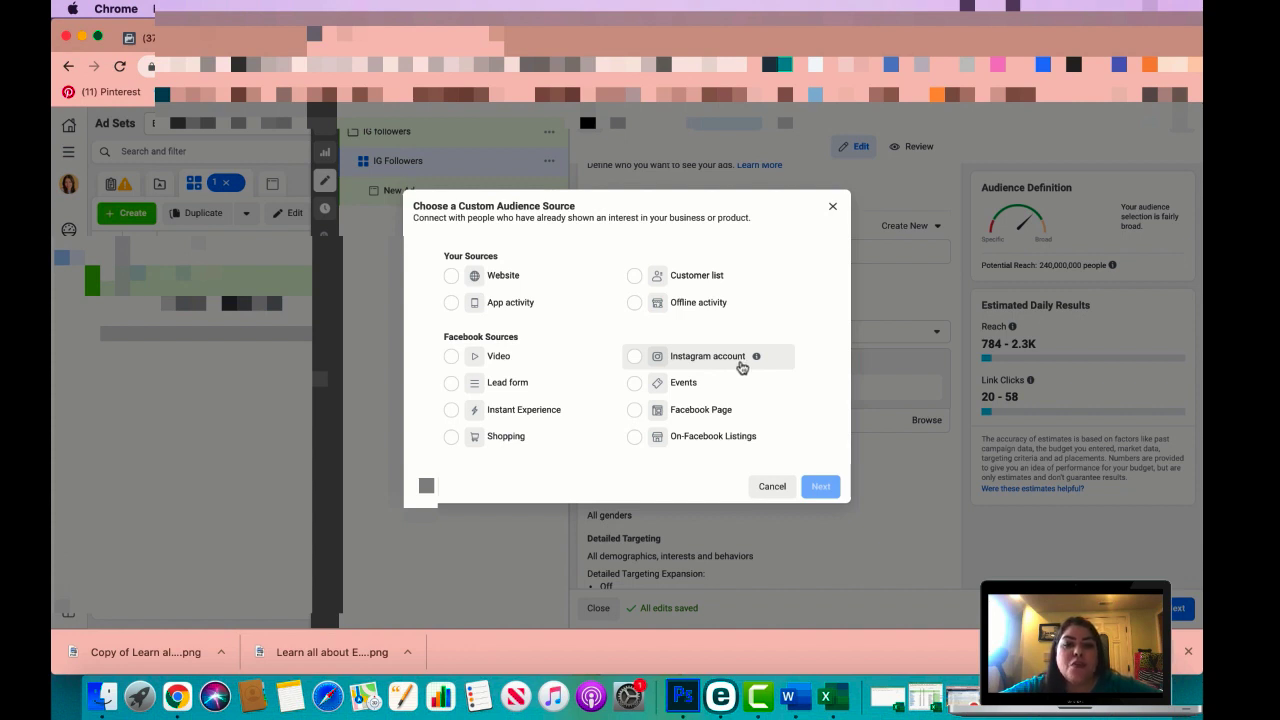
mouse_move(758, 362)
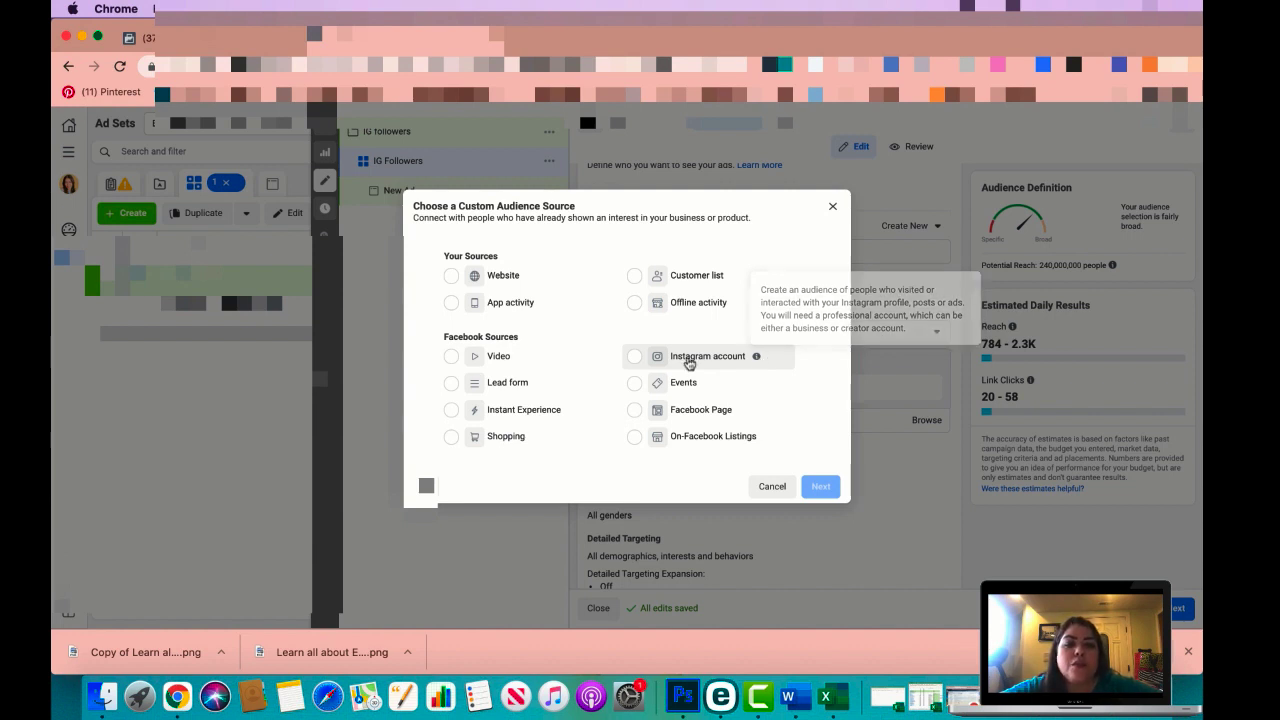
left_click(634, 357)
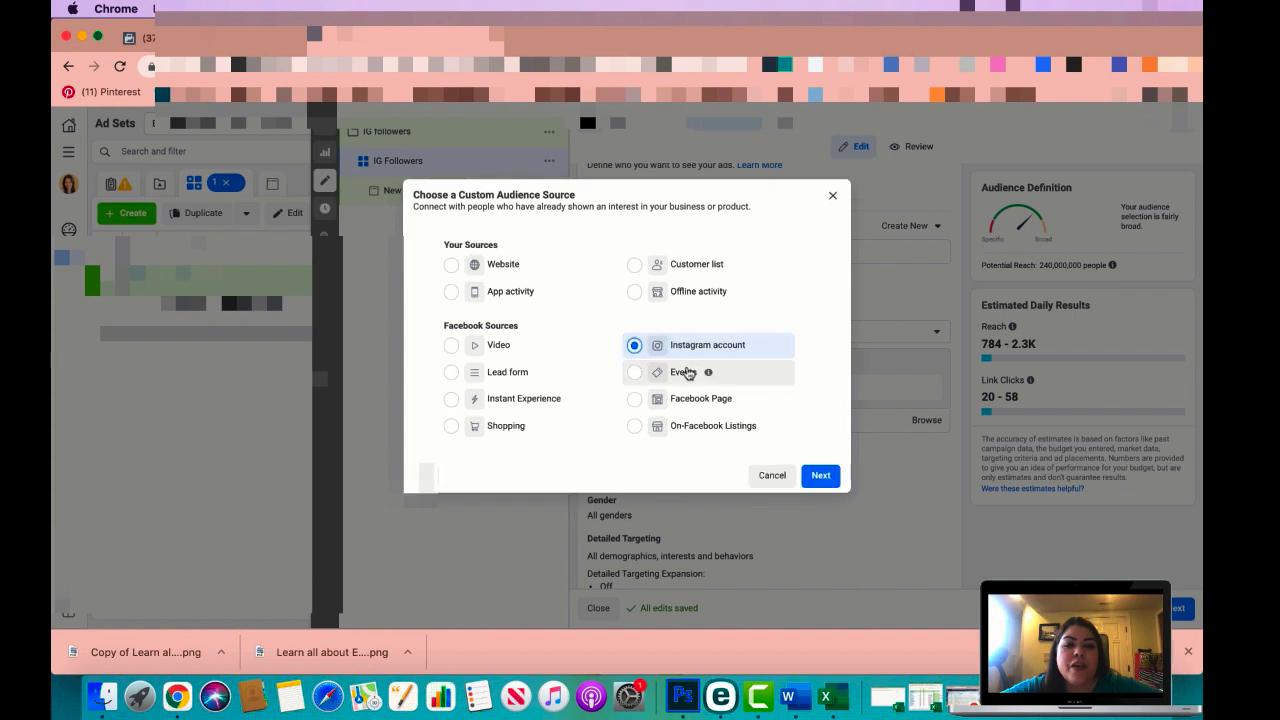
left_click(815, 478)
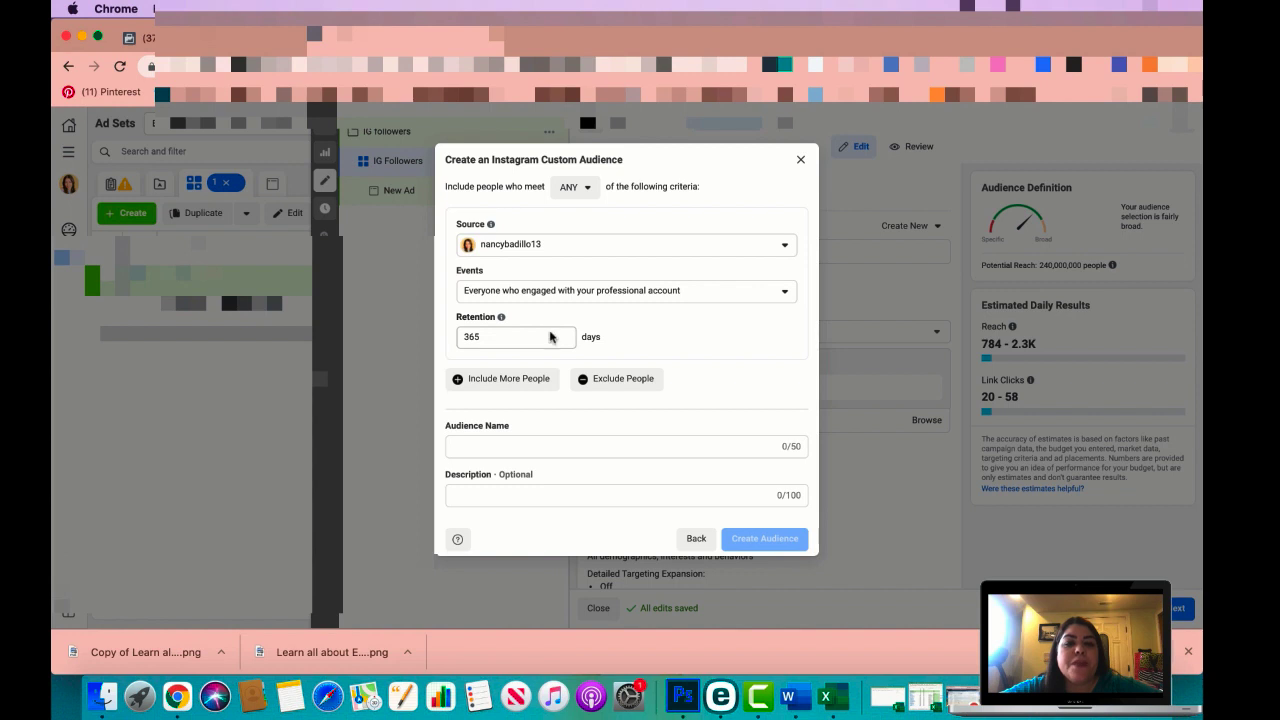
- Choose "Everyone who engaged with your professional account" as the audience's event and keep the retention at 365 days
left_click(652, 292)
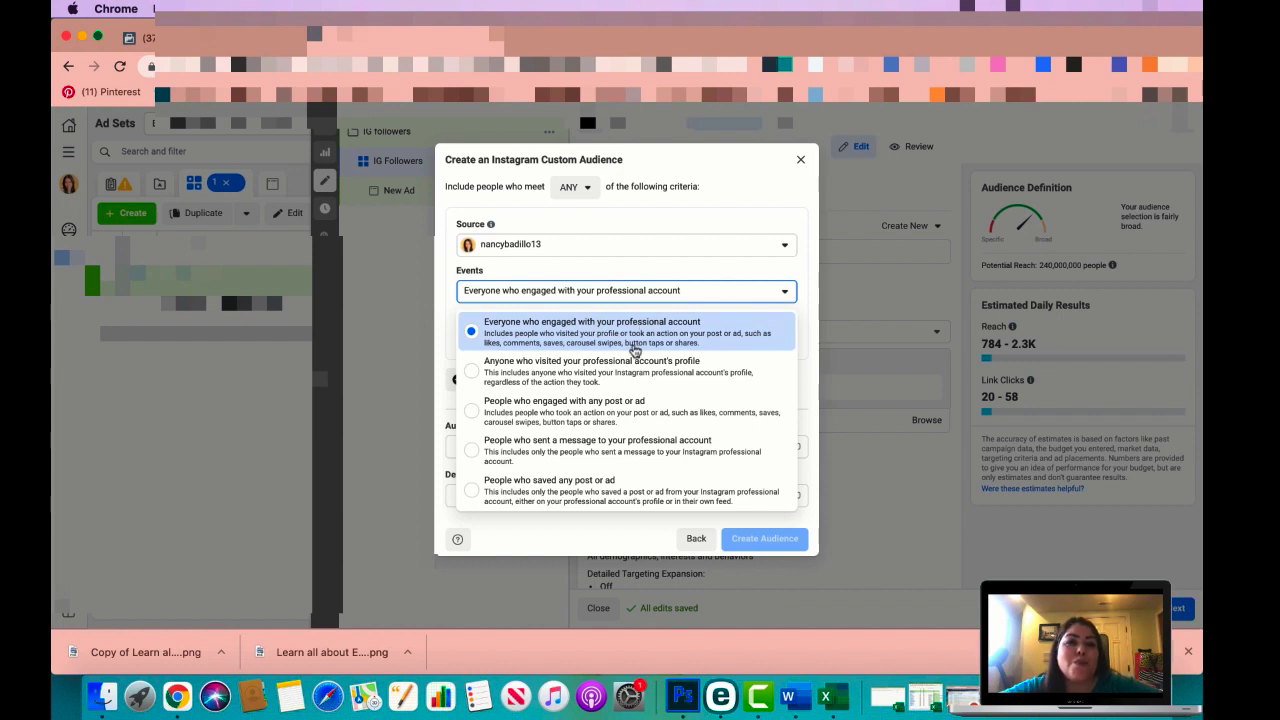
left_click(634, 340)
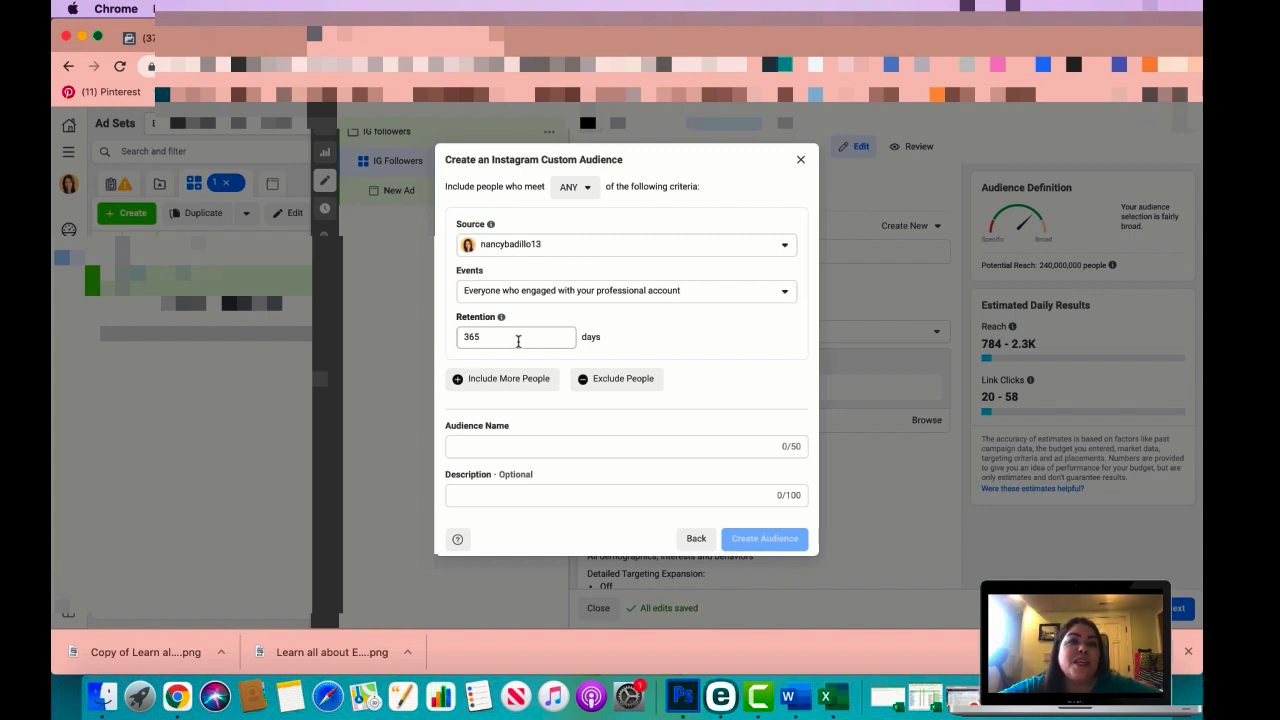
left_click(471, 337)
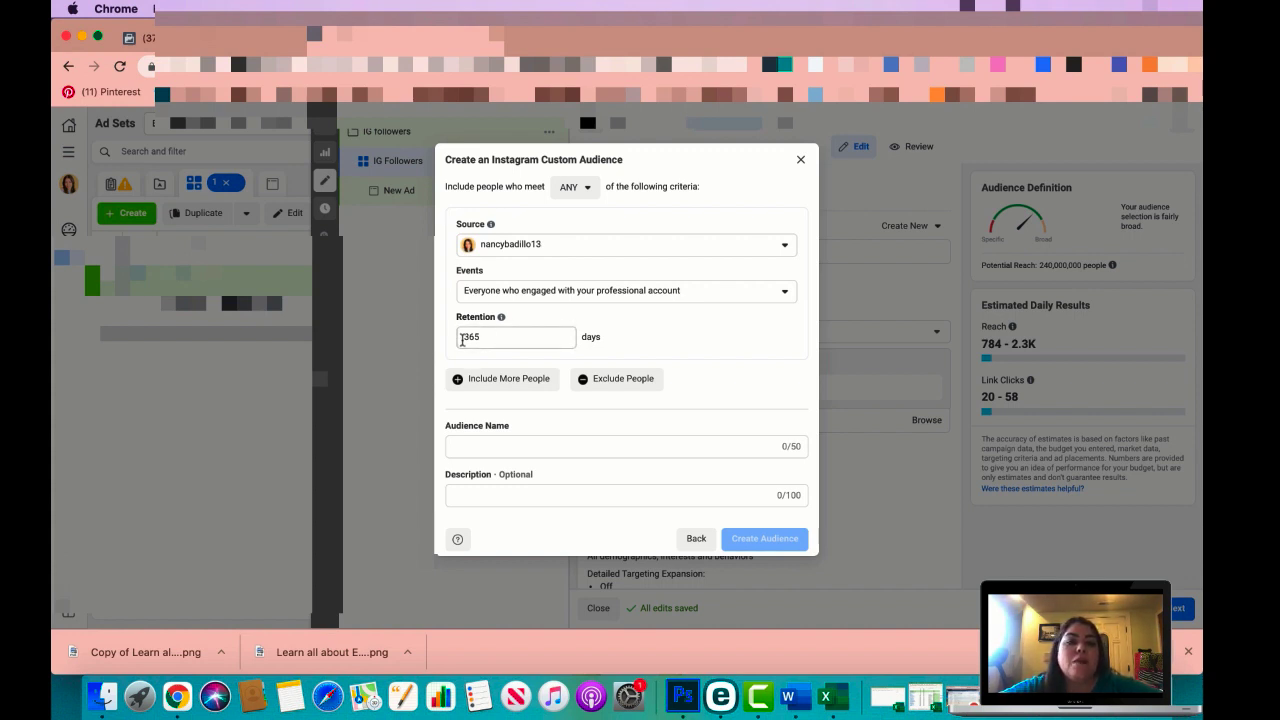
double_click(479, 337)
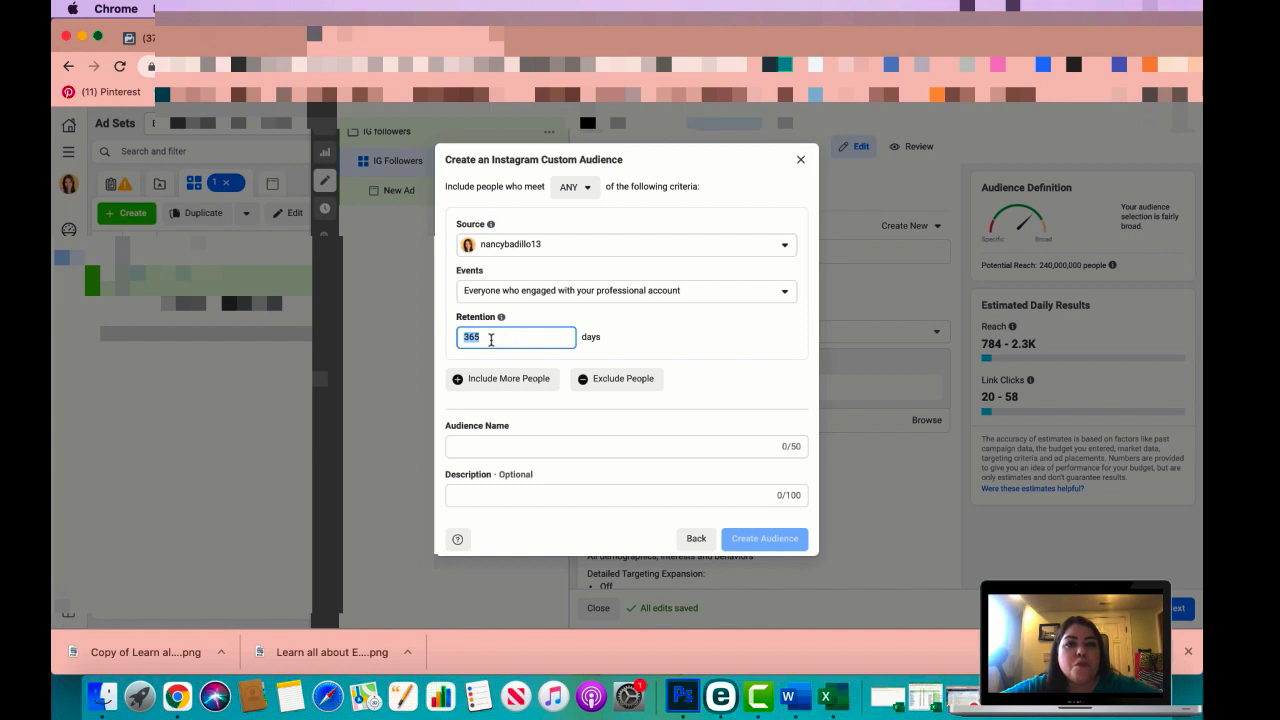
- Name the custom audience "May 2021 - IG Traffic", create it and close the confirmation
left_click(477, 445)
left_click(469, 447)
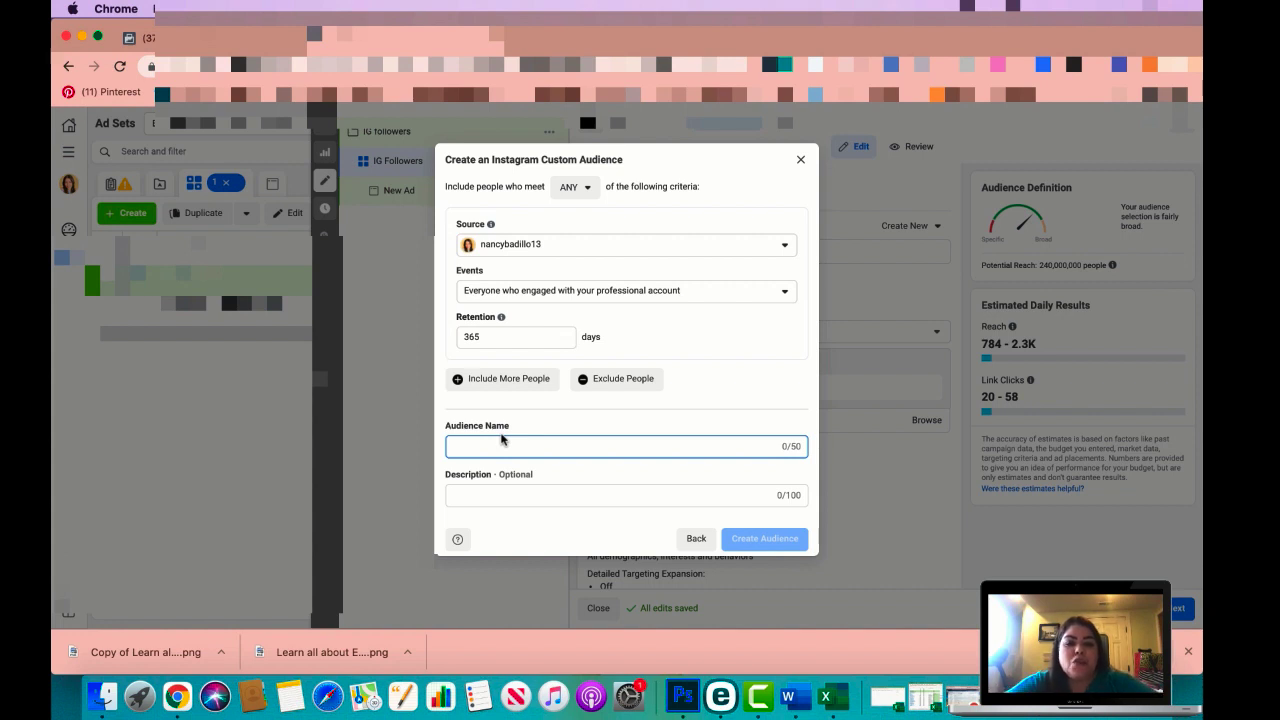
type("Ma")
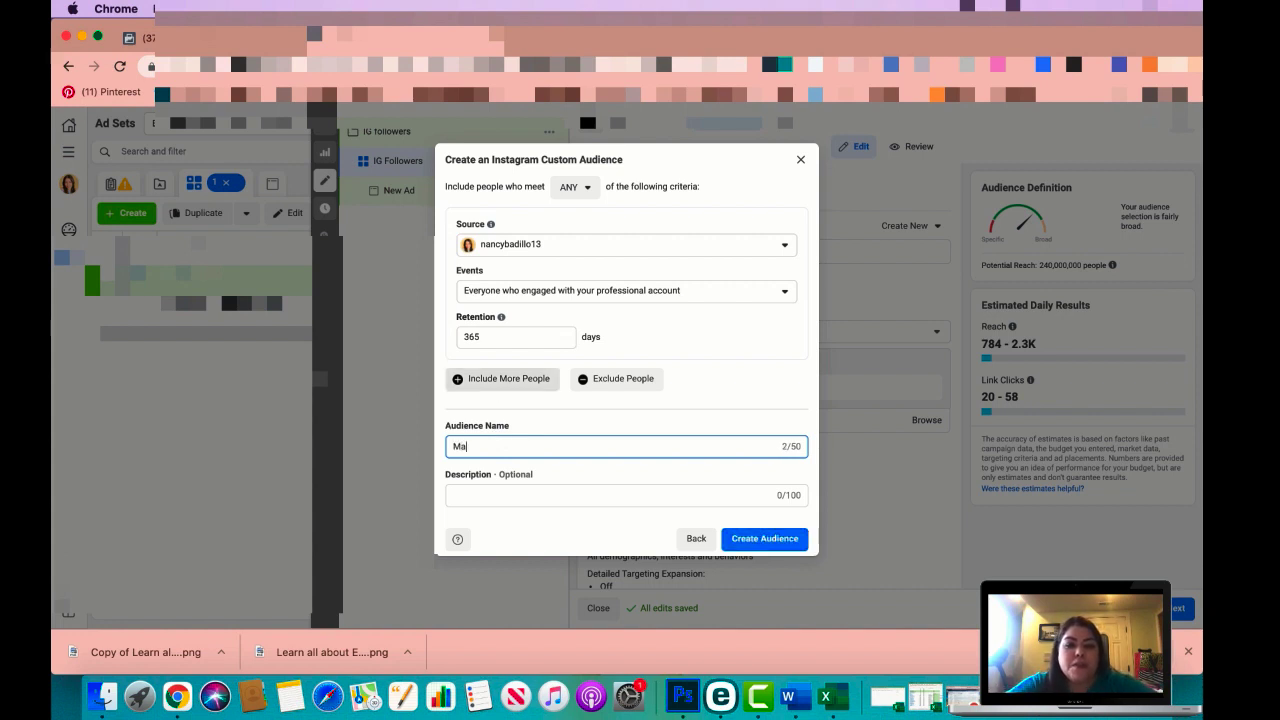
type("y 2021")
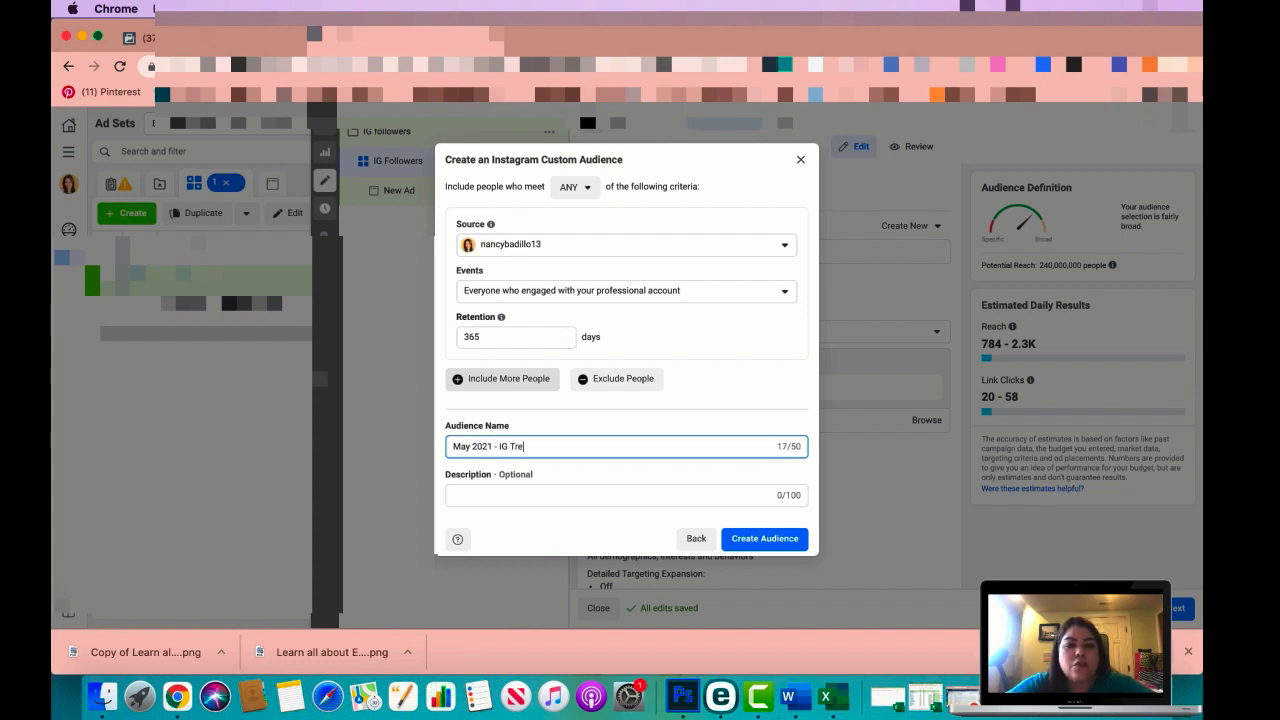
type("- IG Traffic")
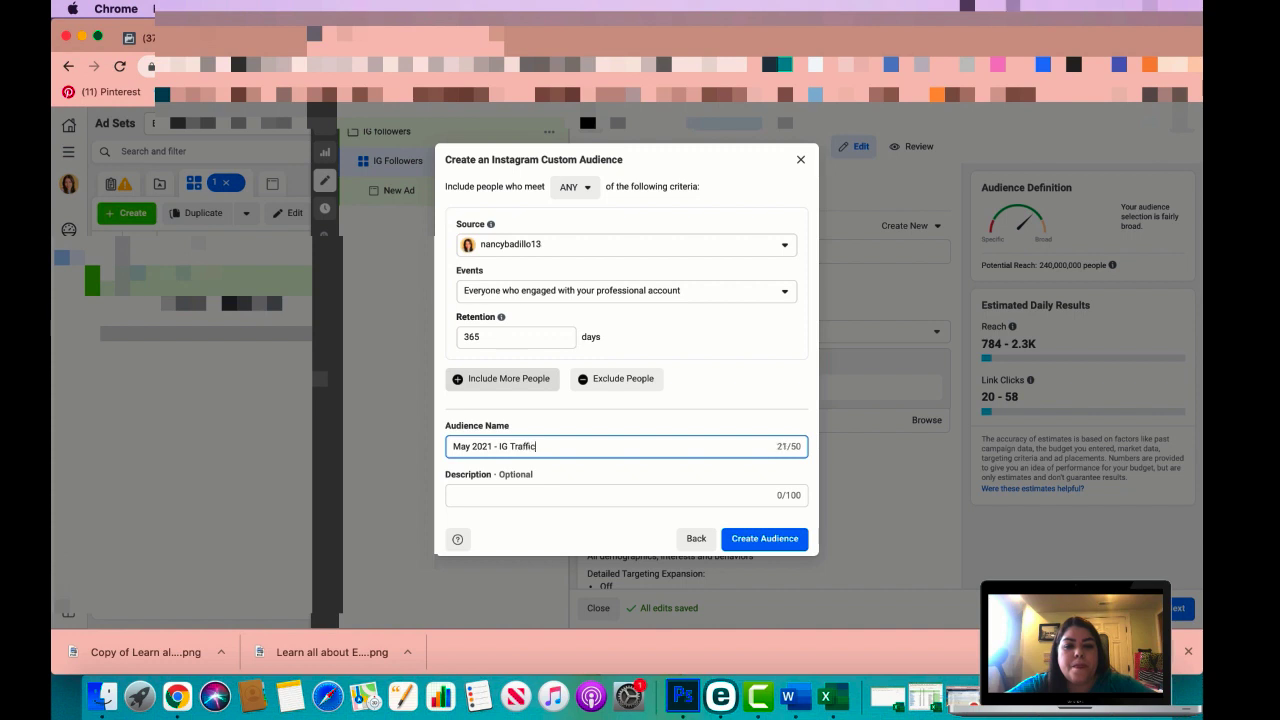
left_click(757, 543)
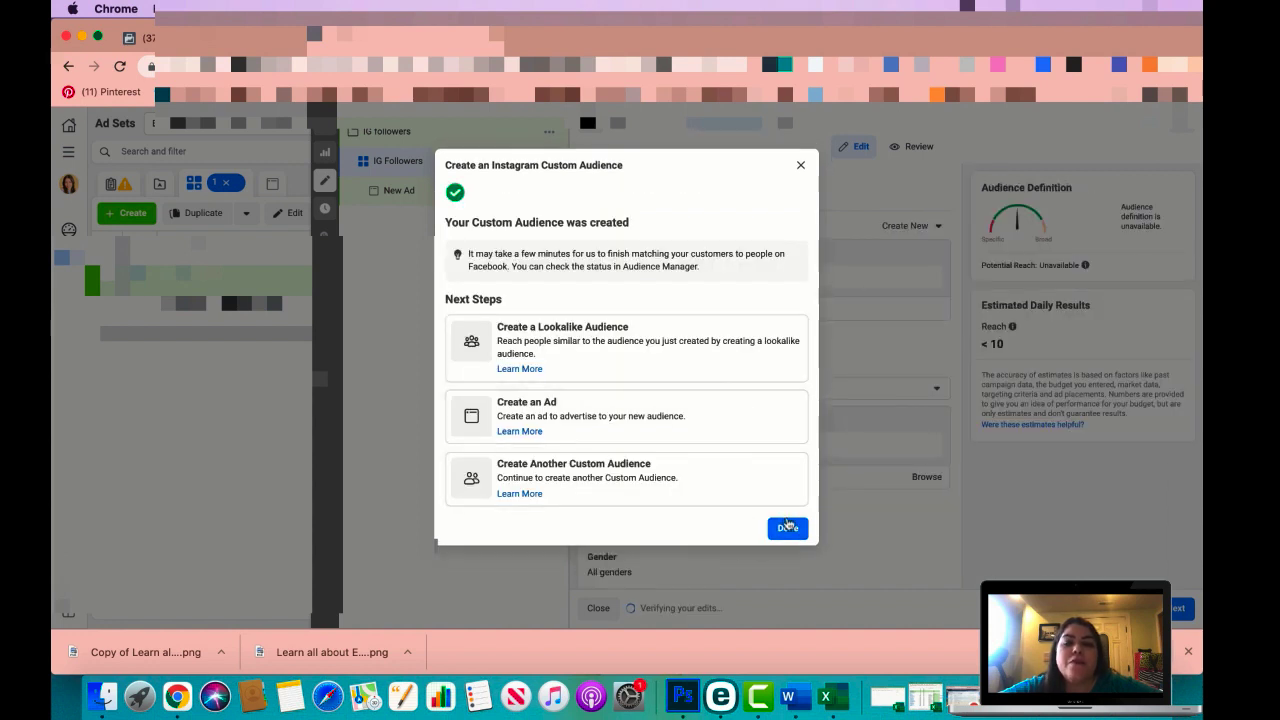
left_click(788, 528)
- Remove United States from the ad set's audience locations
scroll(794, 480, "down", 2)
scroll(794, 480, "up", 3)
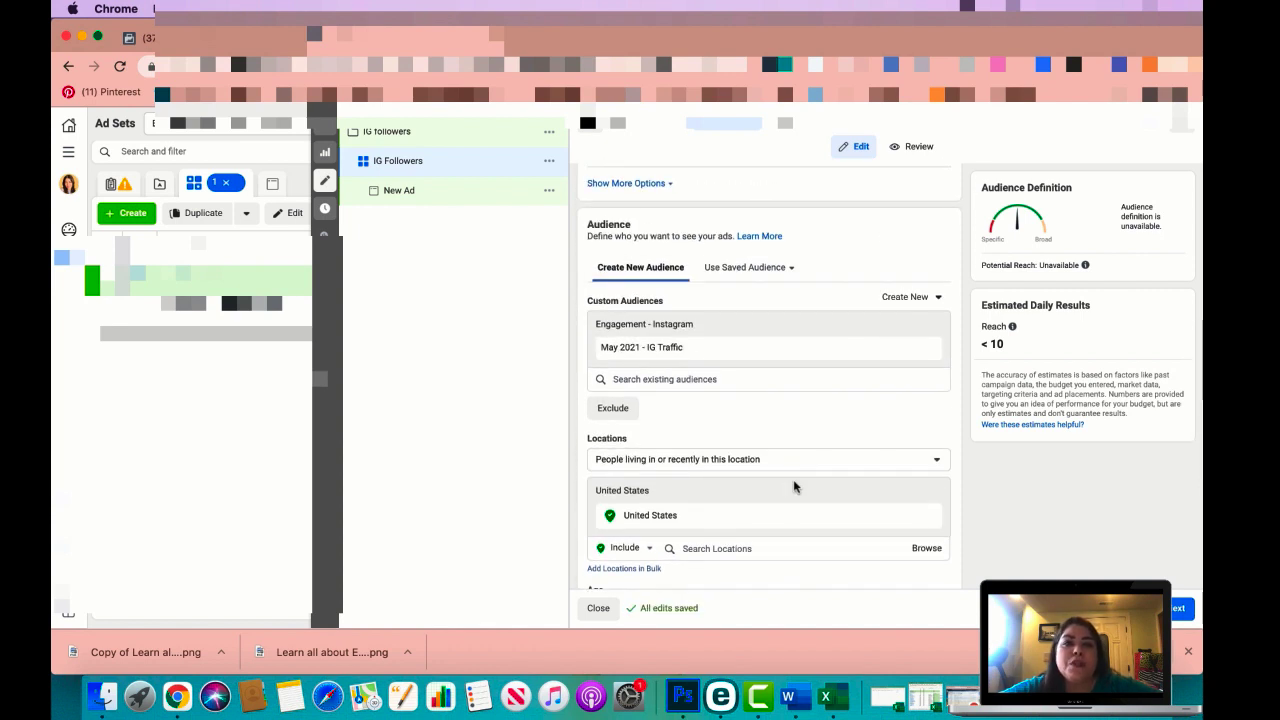
scroll(794, 487, "down", 3)
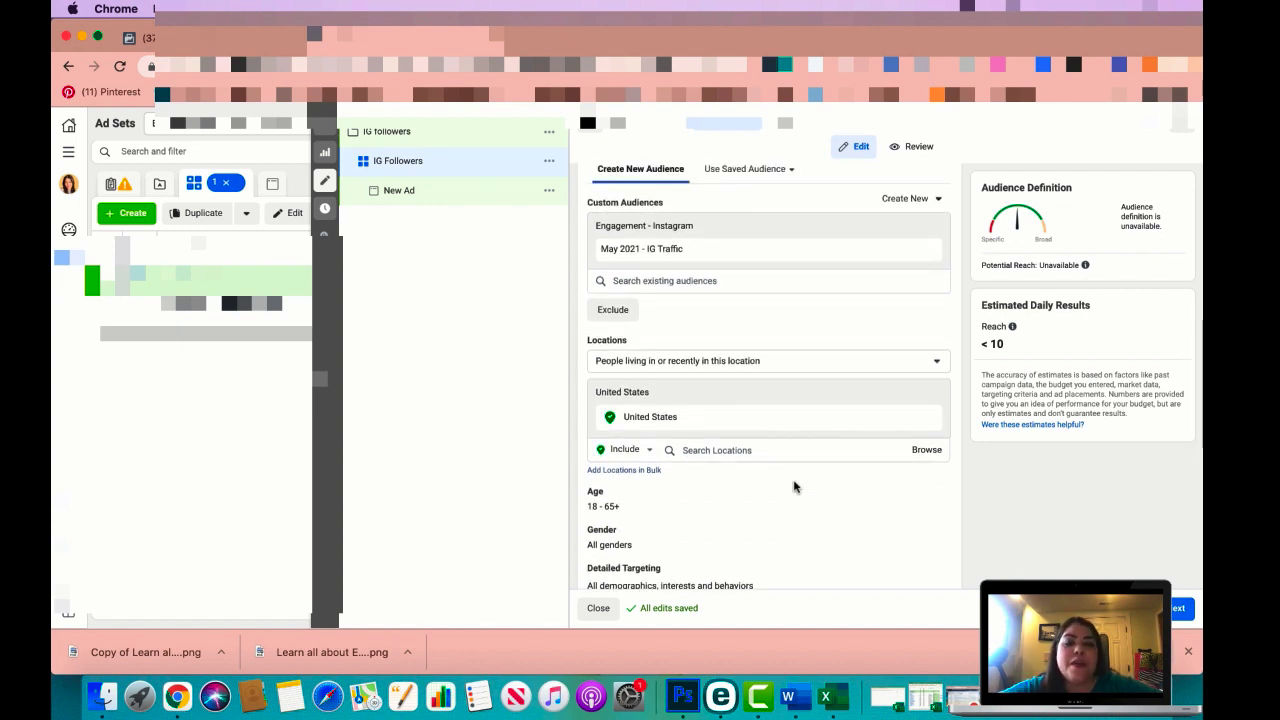
scroll(794, 487, "up", 2)
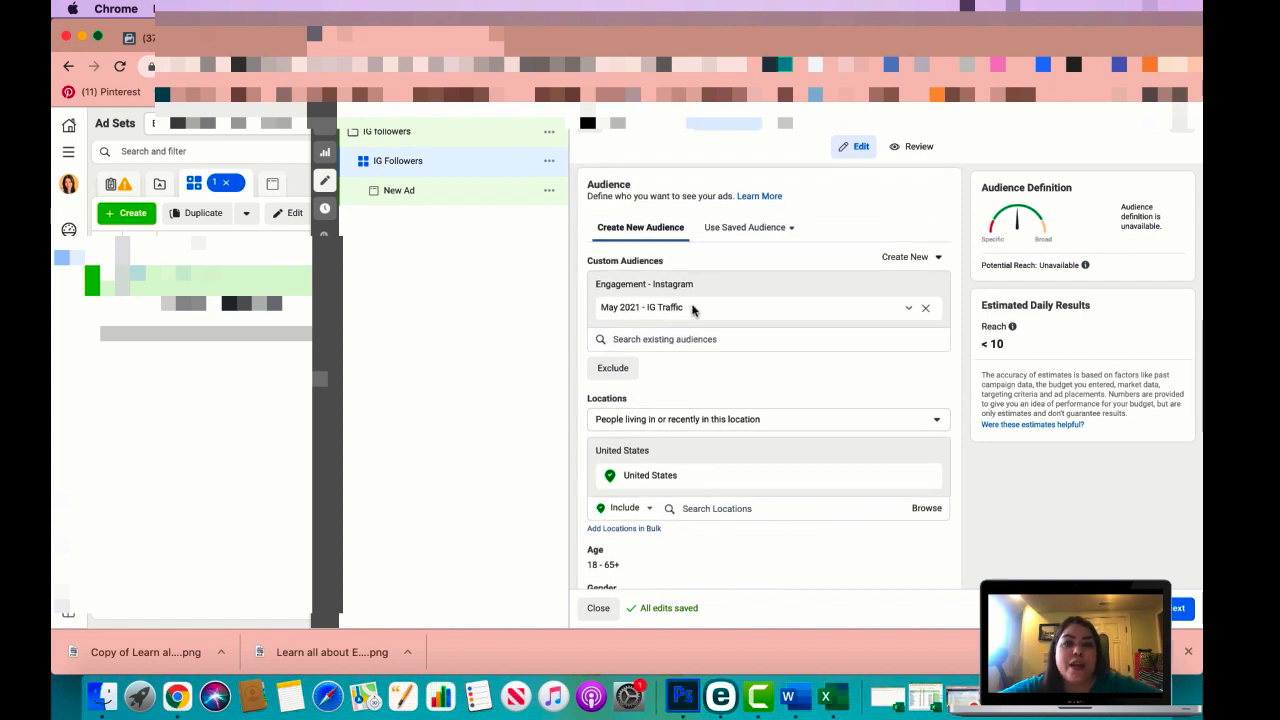
scroll(711, 395, "down", 3)
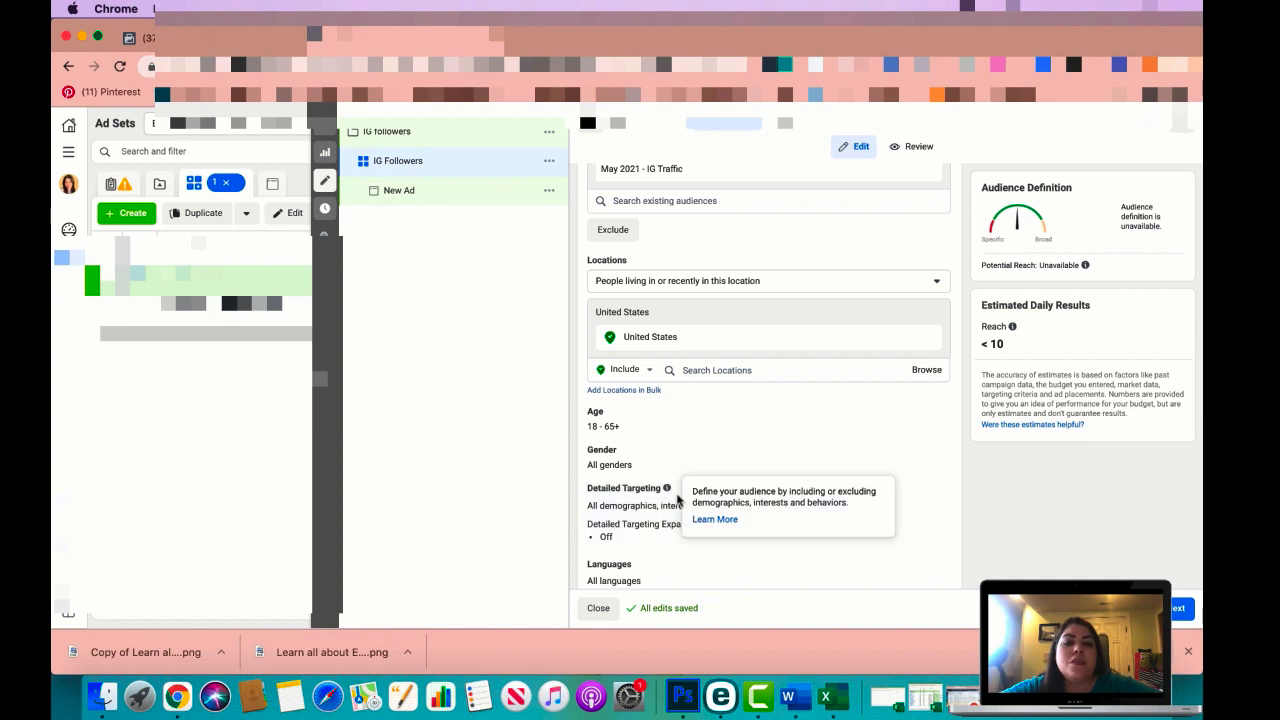
scroll(645, 232, "up", 1)
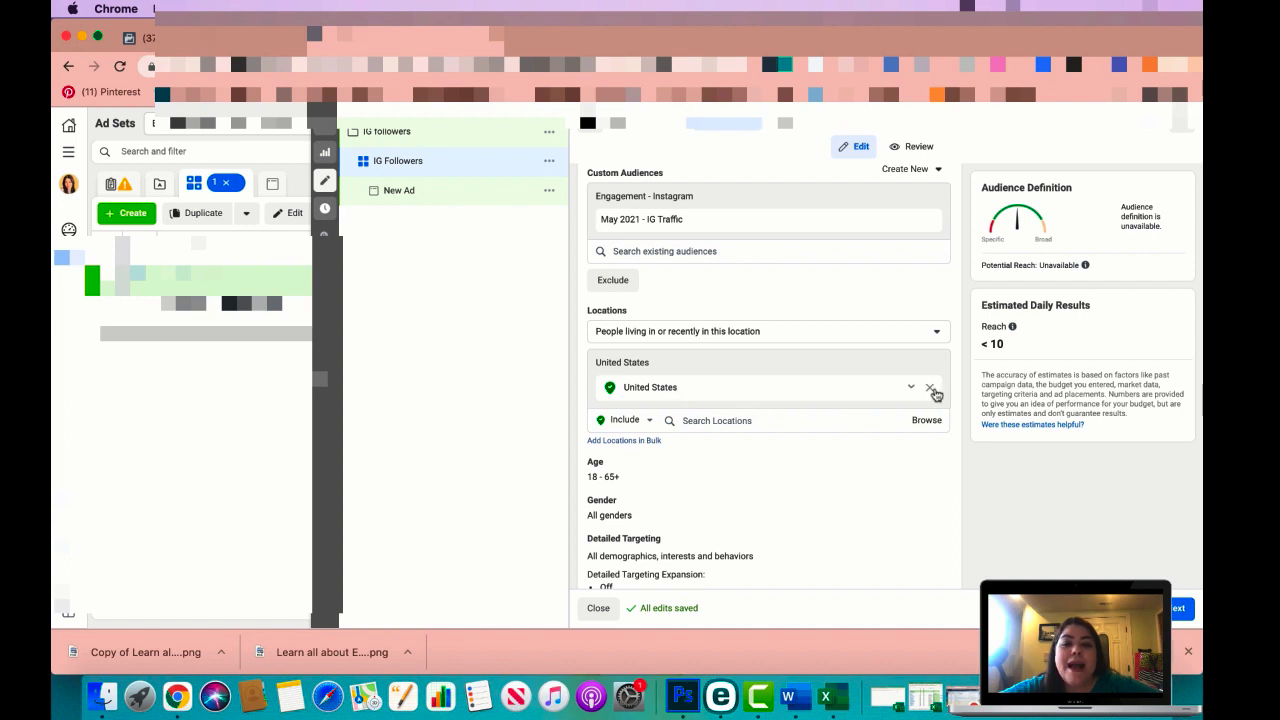
left_click(930, 389)
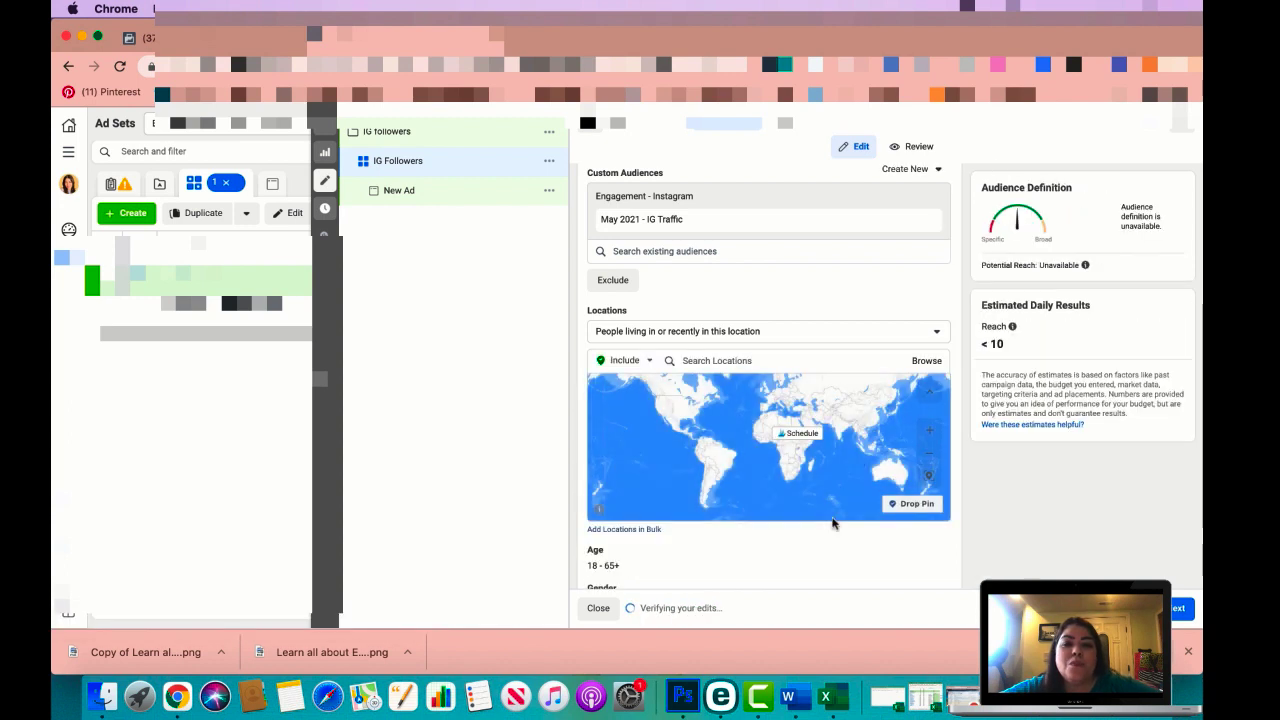
- Review the ad set's audience settings, including custom audience, locations, age, gender and detailed targeting
scroll(734, 526, "down", 1)
scroll(722, 412, "up", 2)
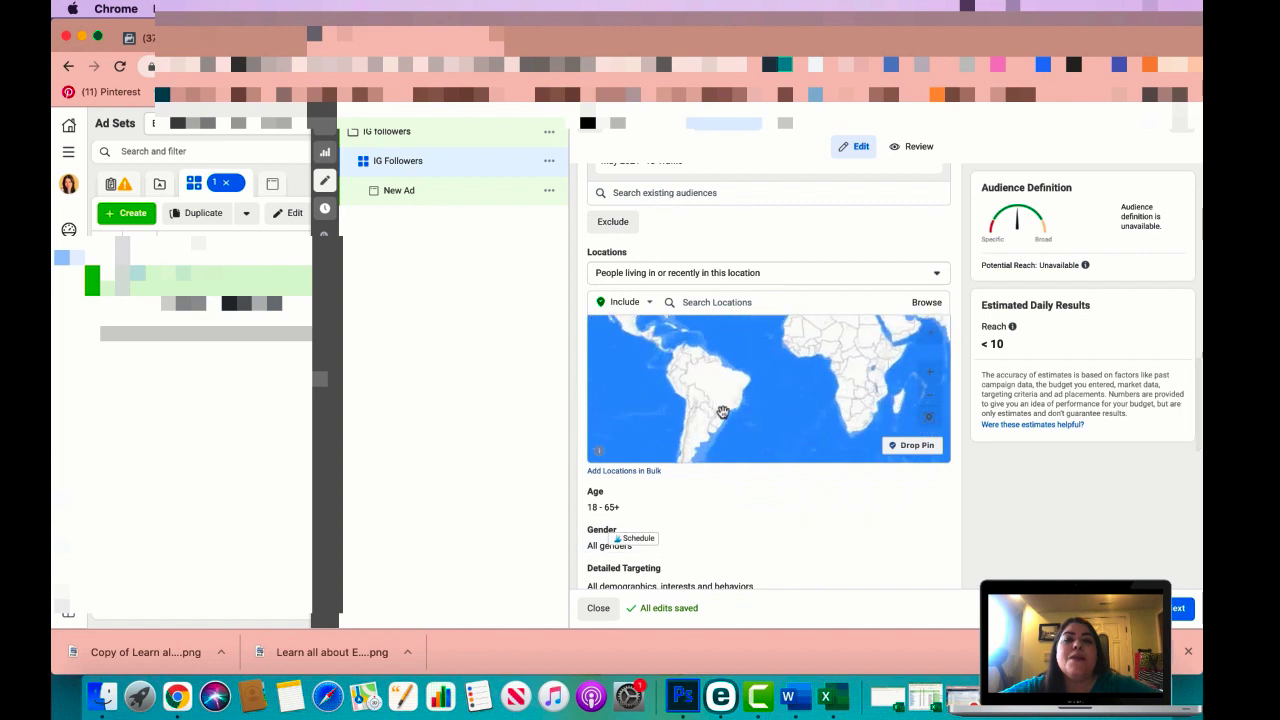
scroll(722, 412, "up", 3)
scroll(620, 333, "up", 3)
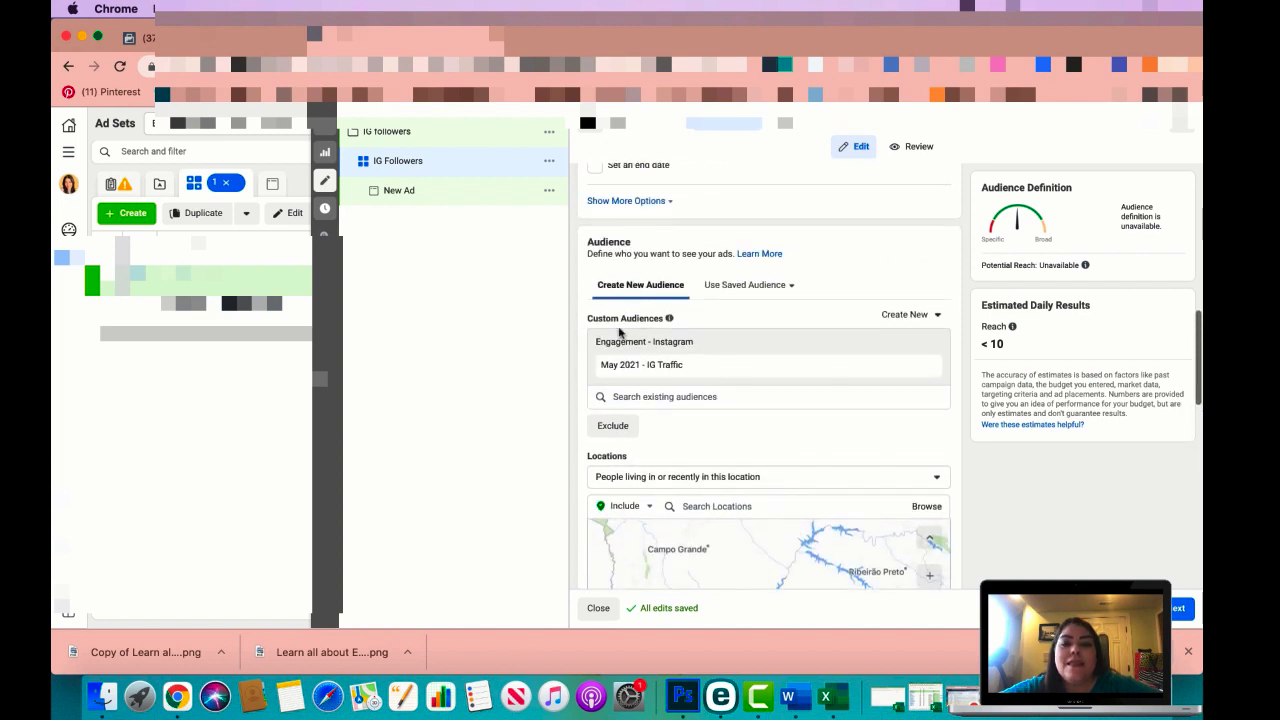
scroll(656, 372, "down", 2)
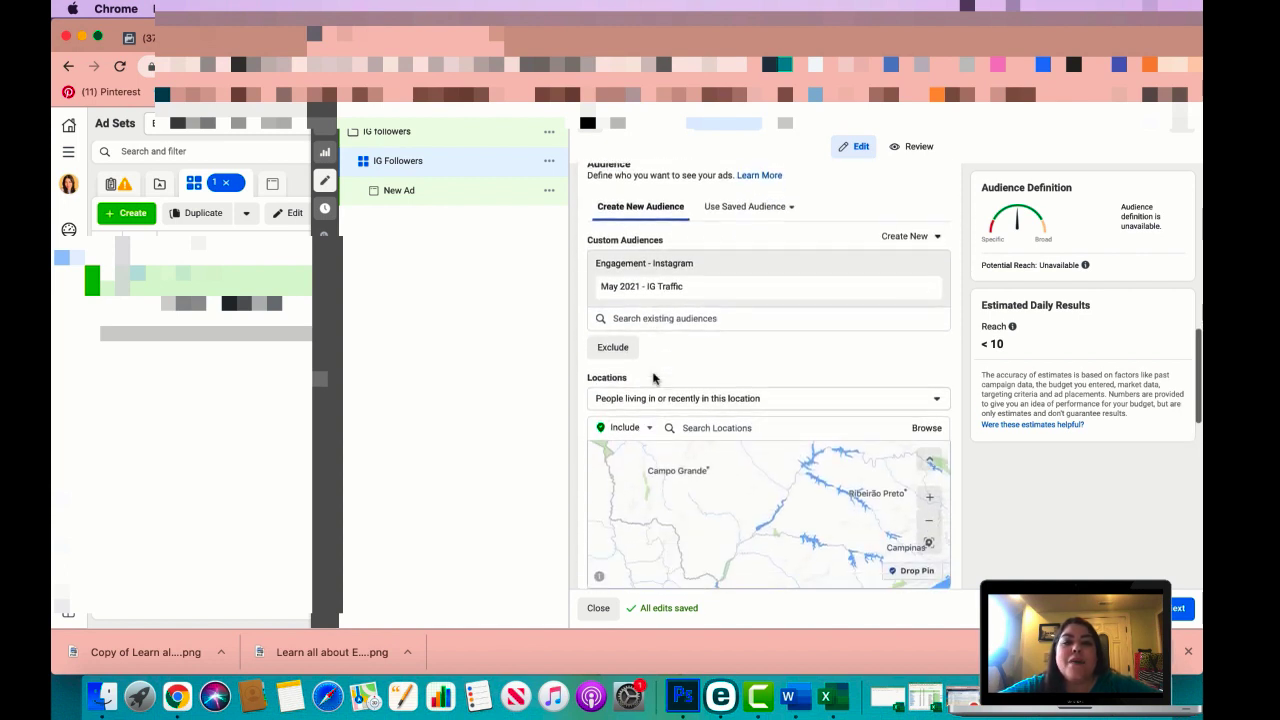
scroll(654, 377, "up", 1)
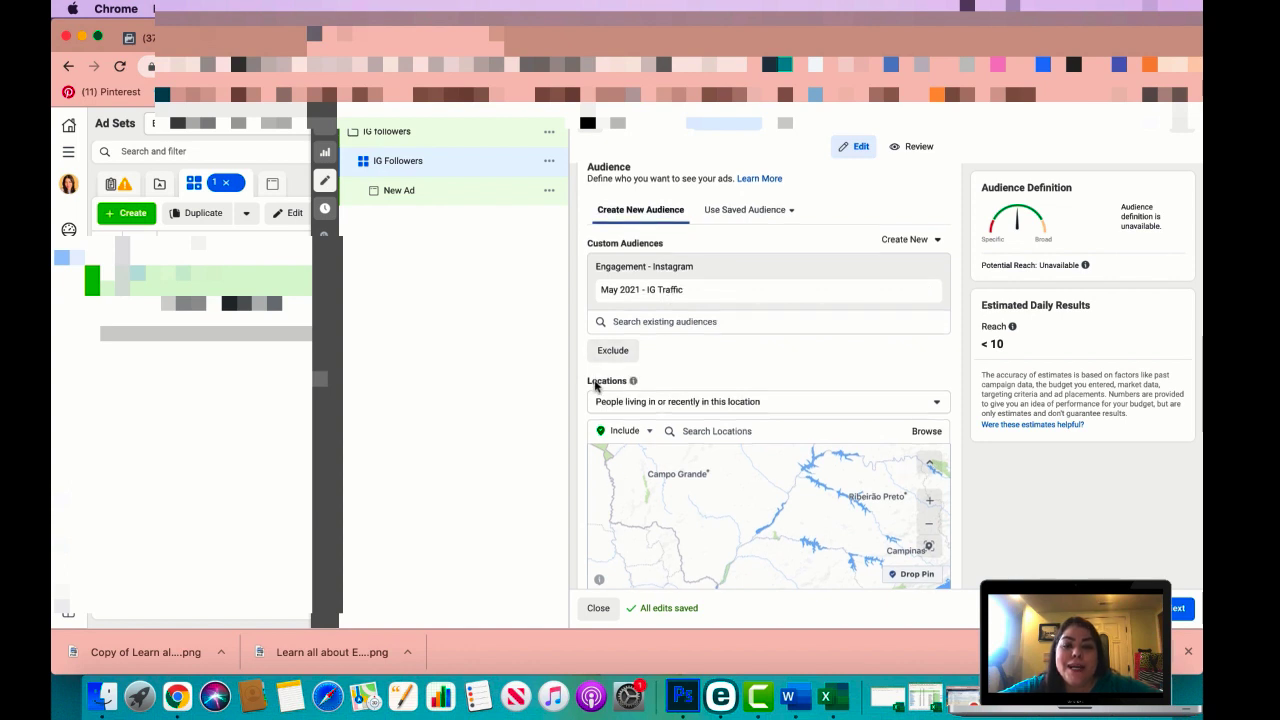
scroll(590, 340, "down", 5)
scroll(601, 279, "up", 5)
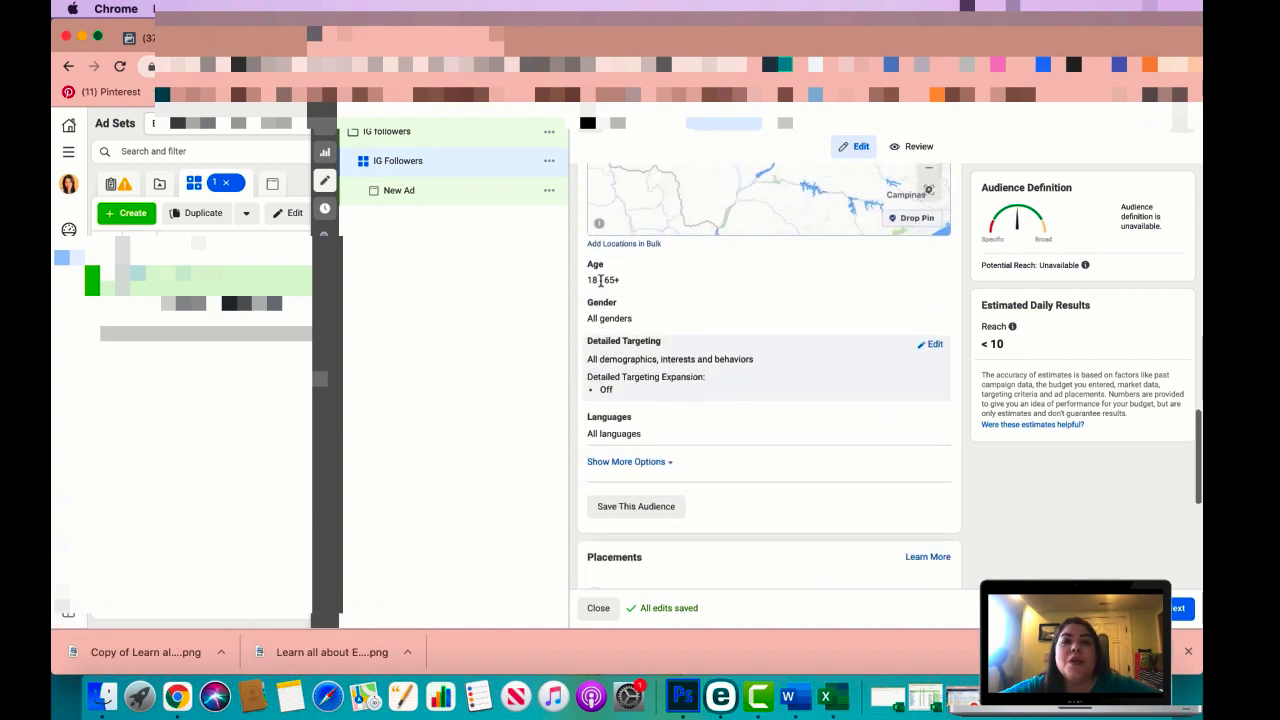
scroll(593, 228, "up", 5)
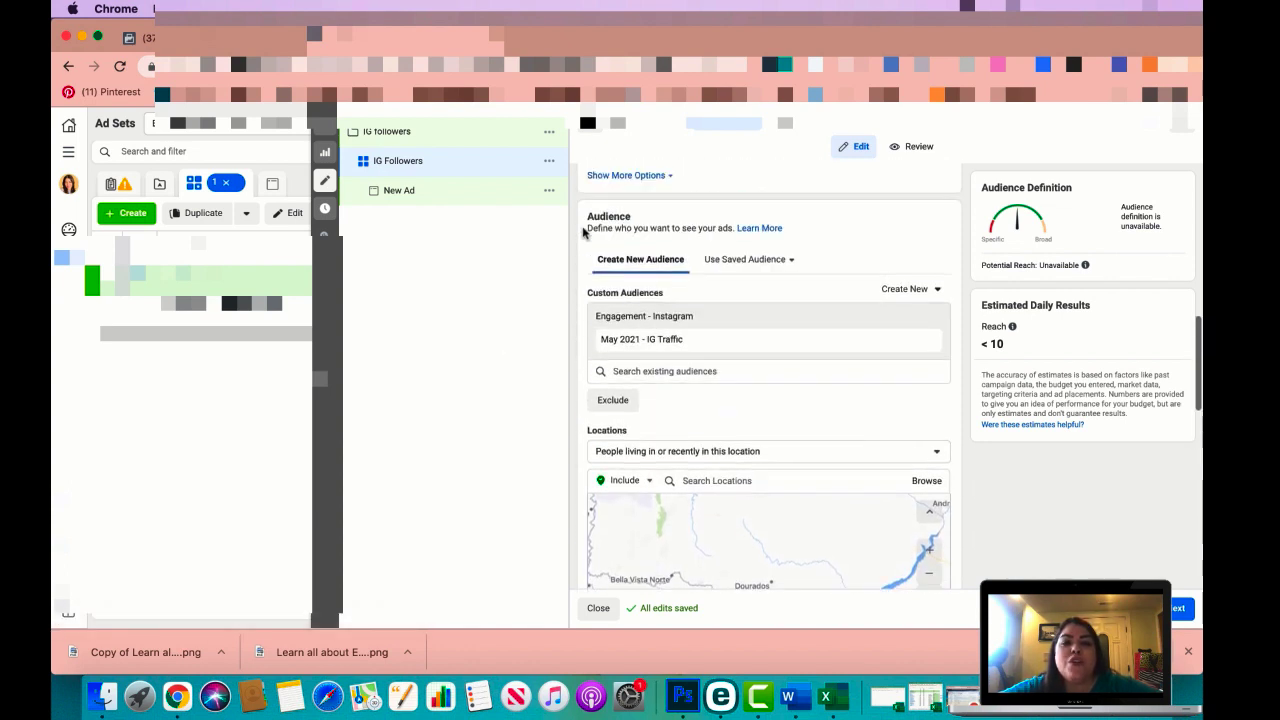
scroll(665, 390, "down", 3)
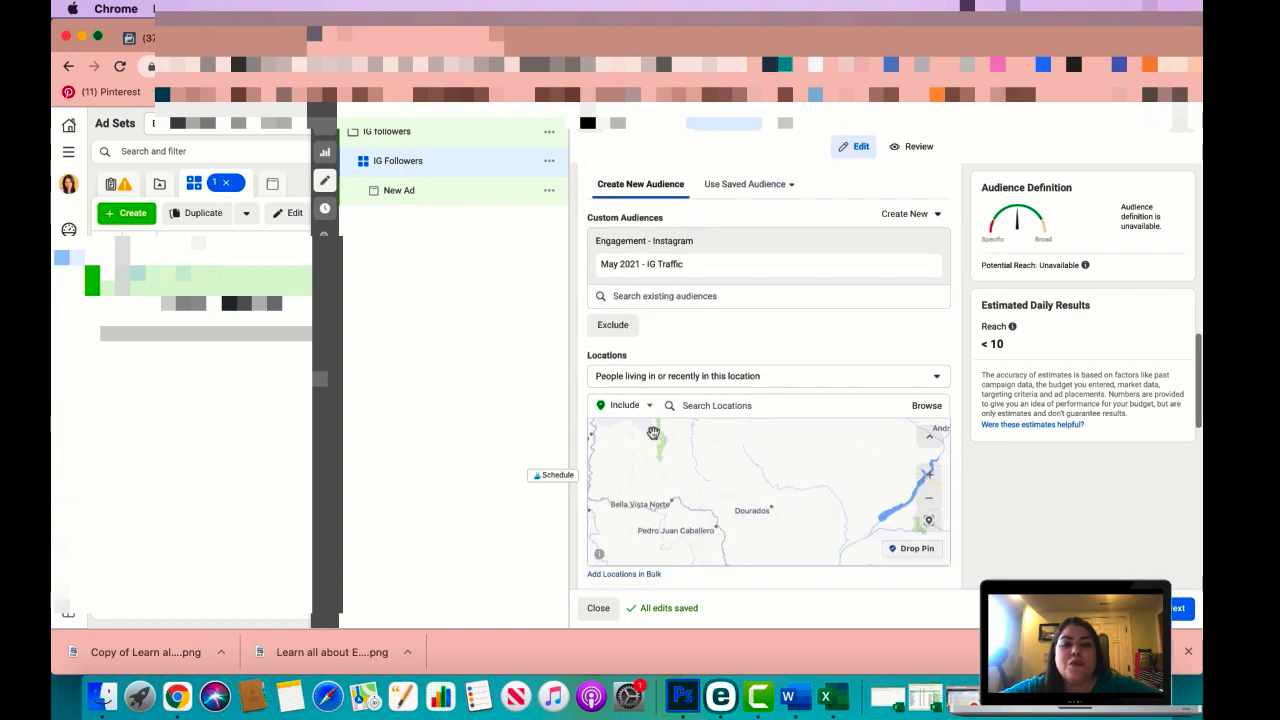
- Switch to manual placements with Instagram as the only platform, deselecting Facebook, Audience Network and Messenger, and exclude the Instagram Explore placement
scroll(970, 522, "down", 1)
scroll(970, 522, "down", 15)
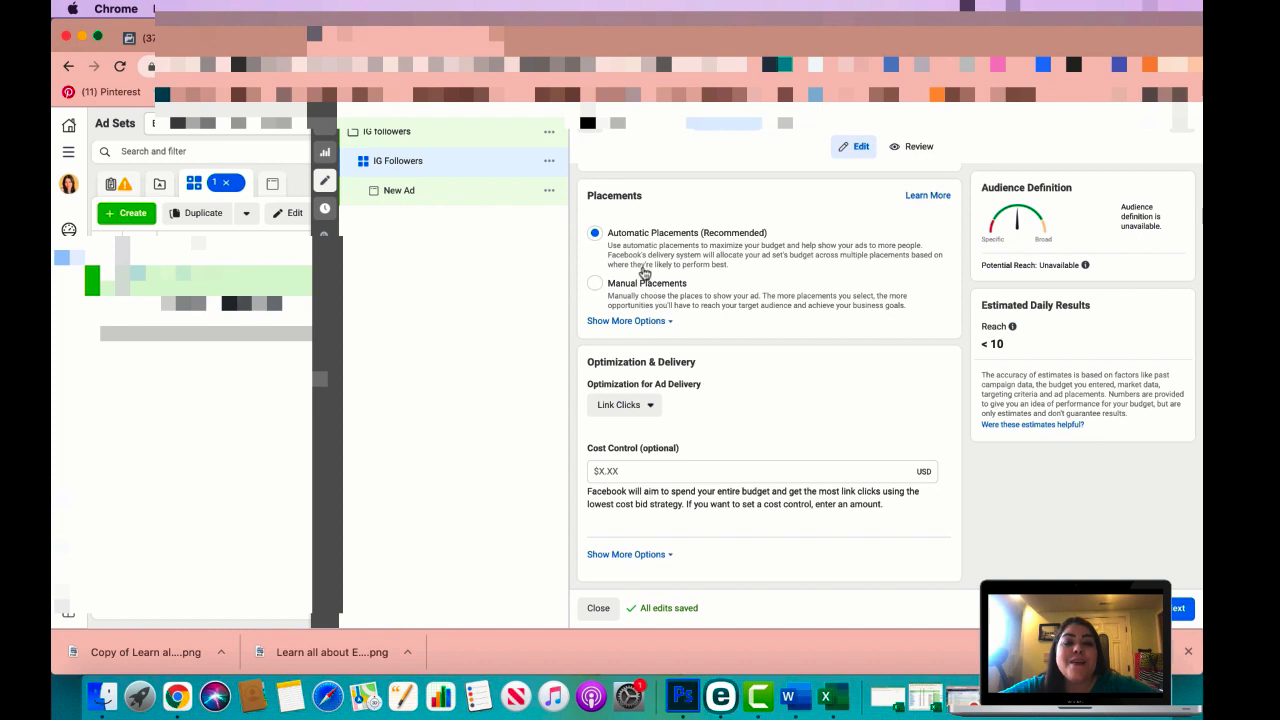
left_click(595, 288)
scroll(685, 375, "down", 2)
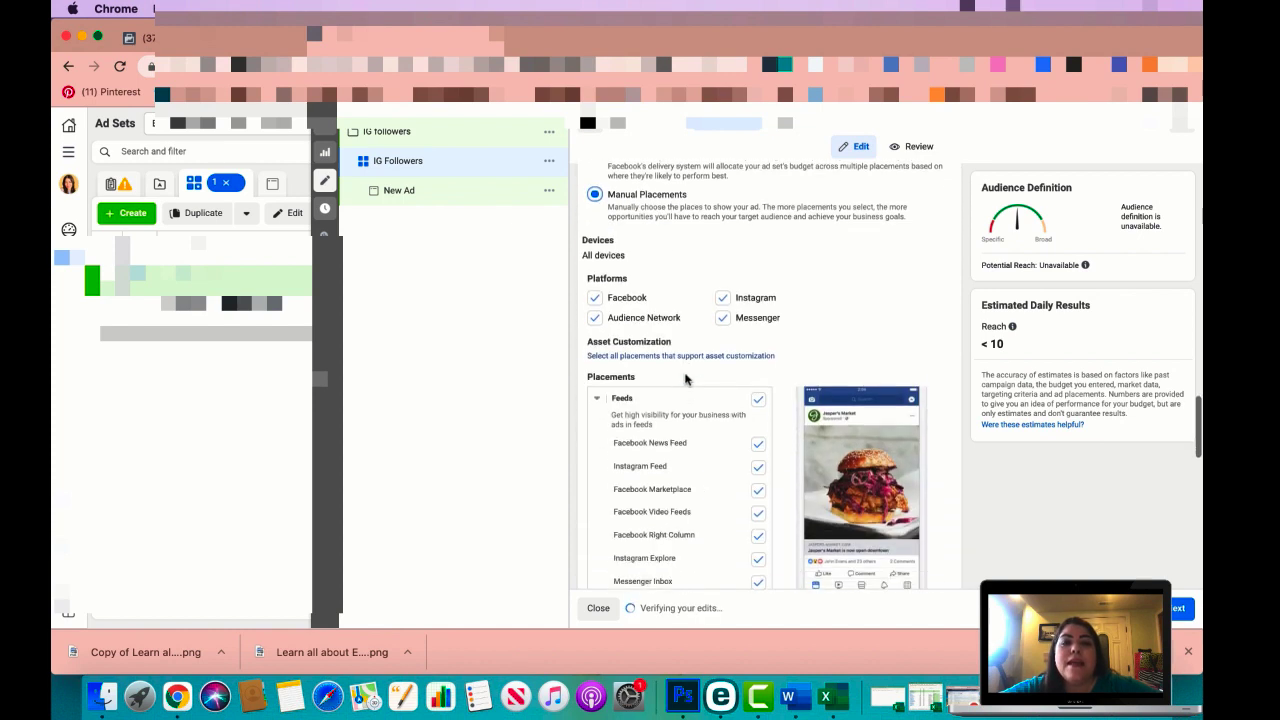
left_click(595, 276)
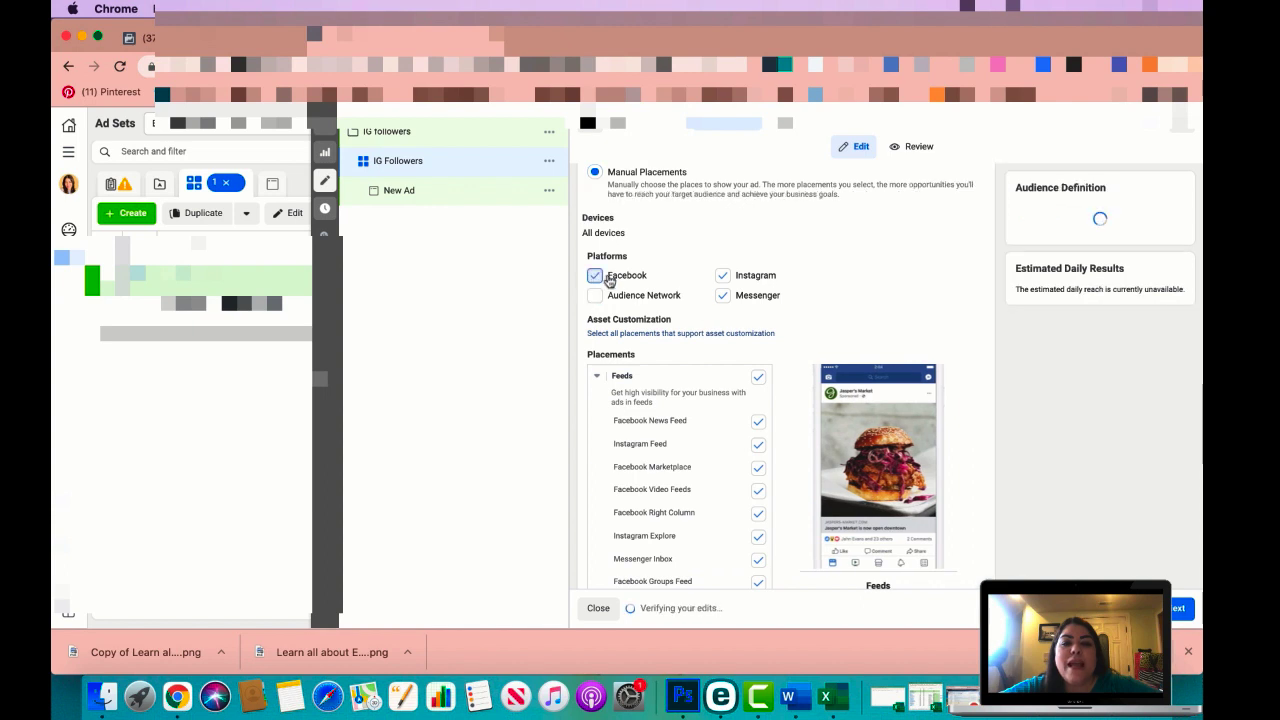
left_click(721, 298)
scroll(707, 393, "down", 2)
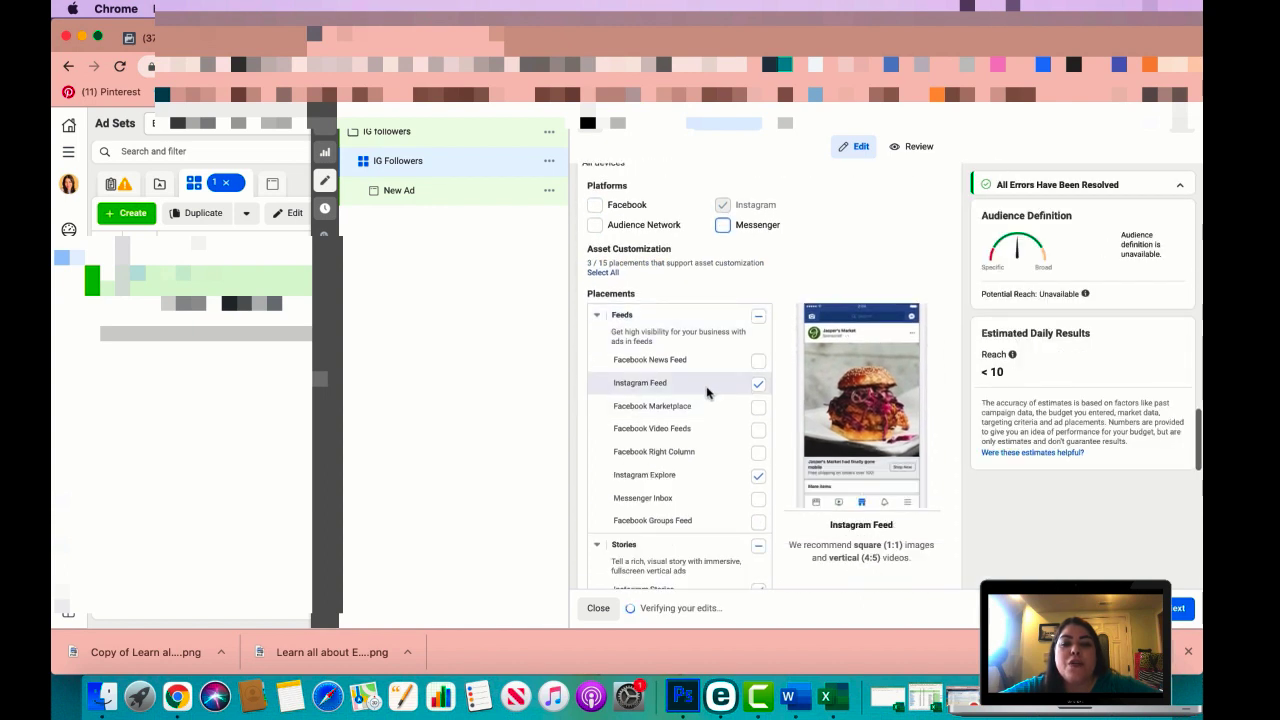
left_click(758, 476)
scroll(717, 490, "down", 4)
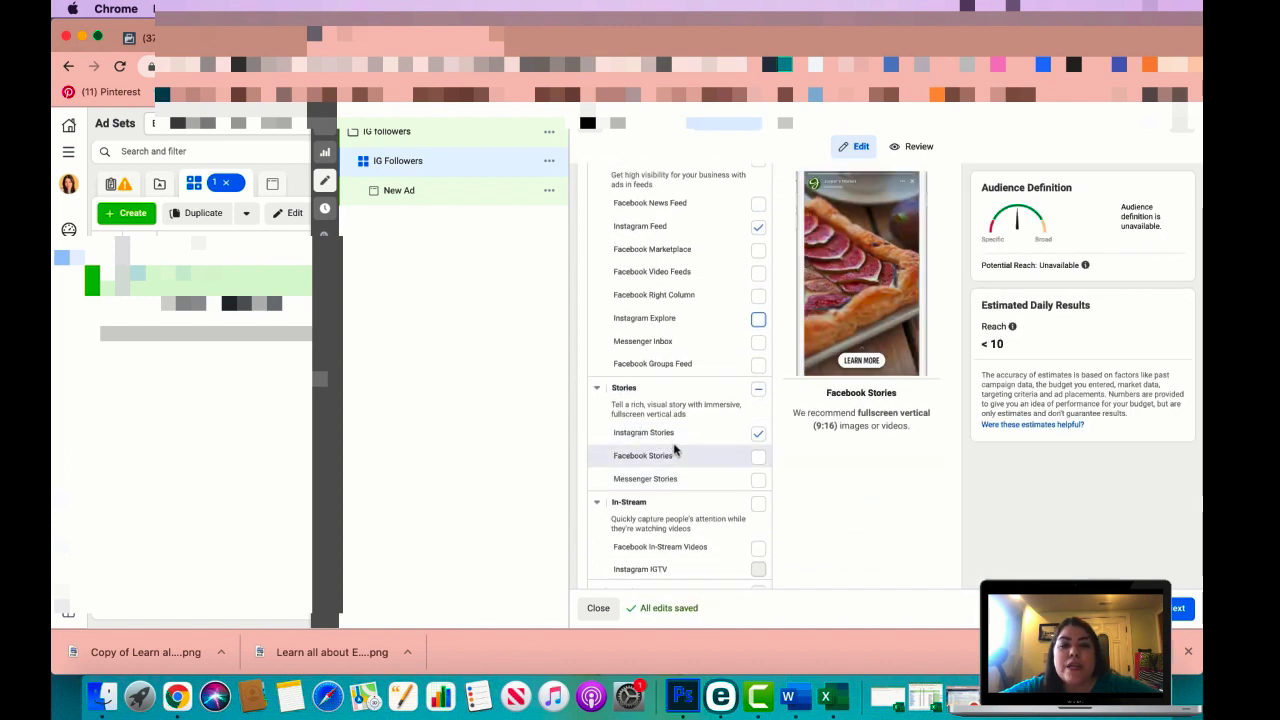
- Check the selected Instagram placements in the ad set and continue to the ad level
scroll(676, 450, "up", 2)
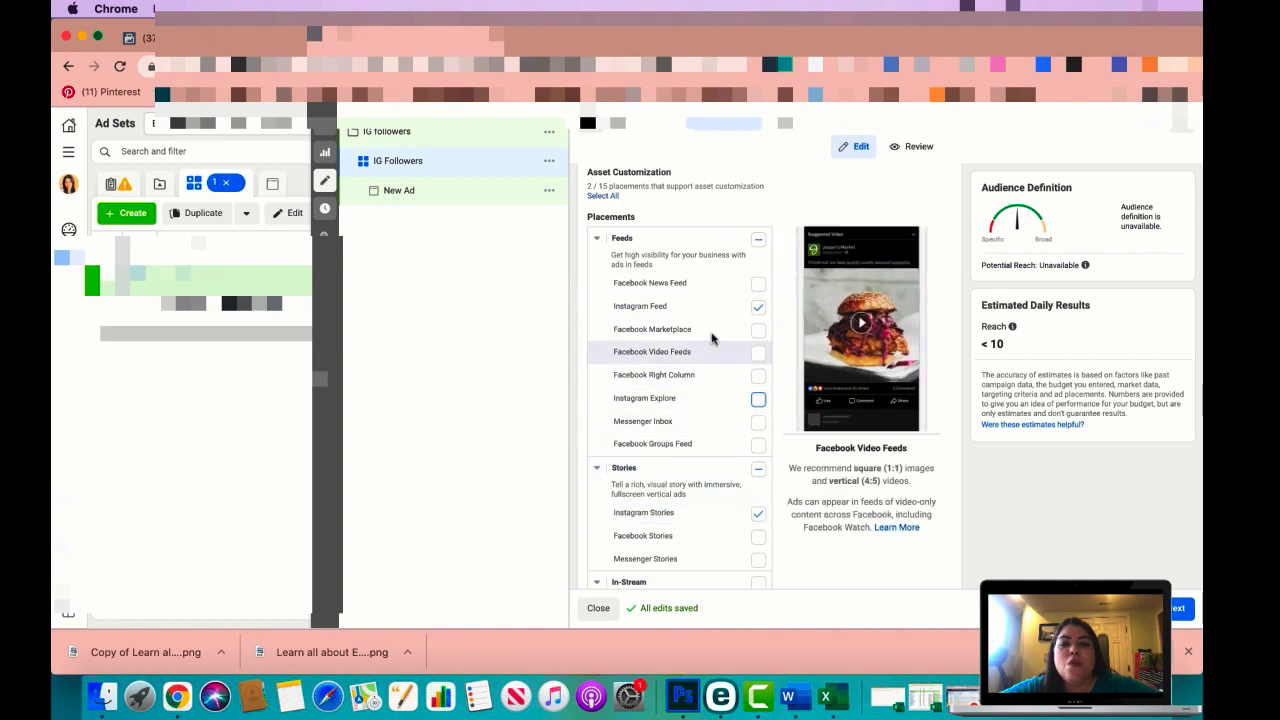
scroll(717, 483, "down", 10)
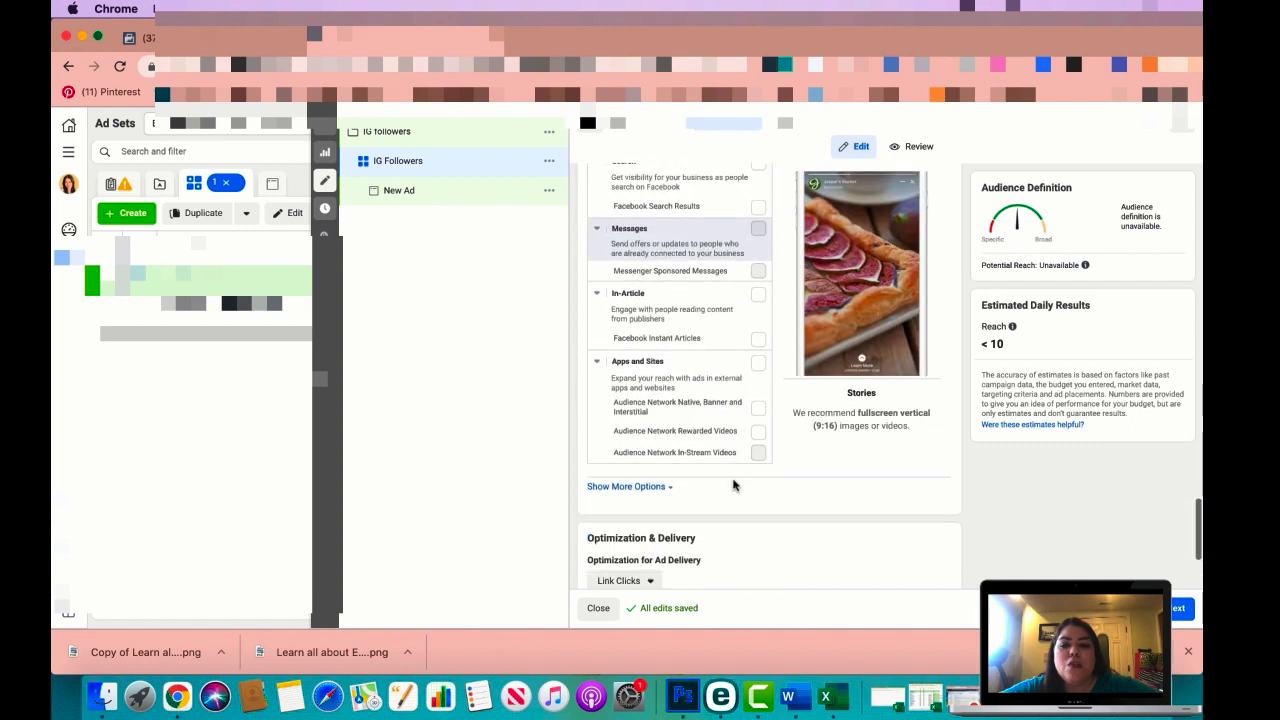
left_click(1182, 609)
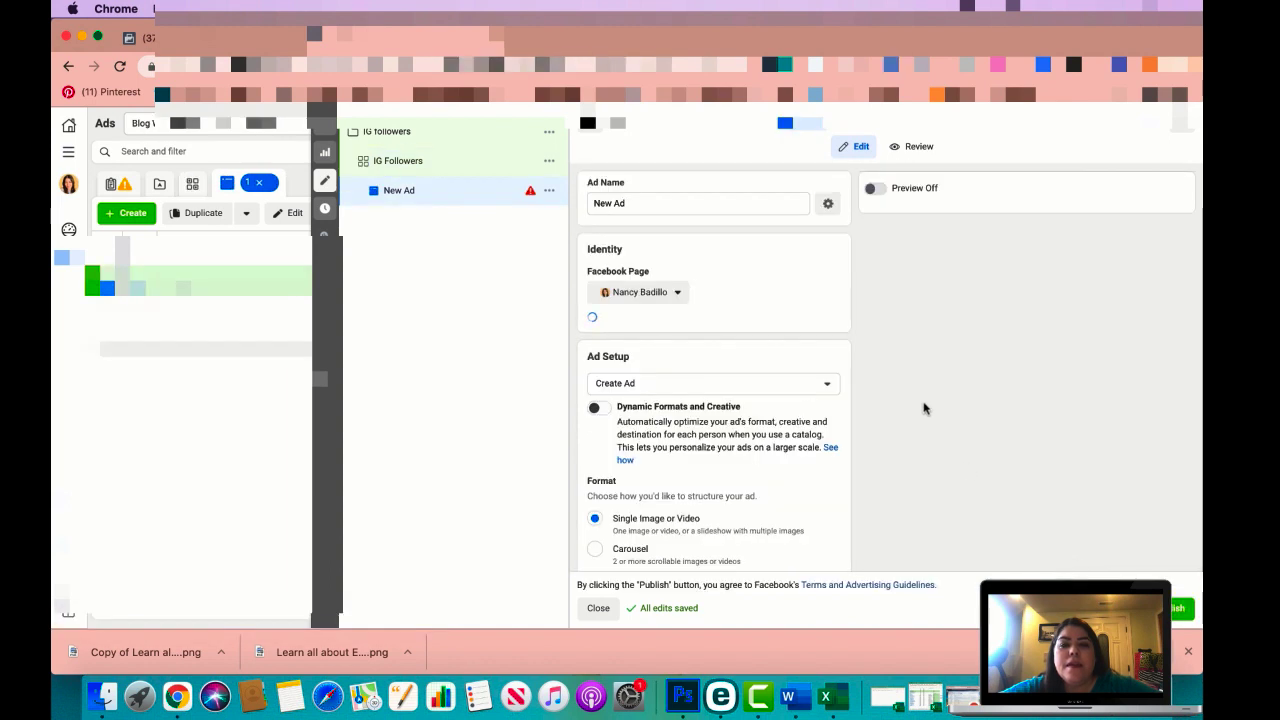
- Name the ad "IG Followers" and assign the page owner's Instagram account as its identity
triple_click(659, 201)
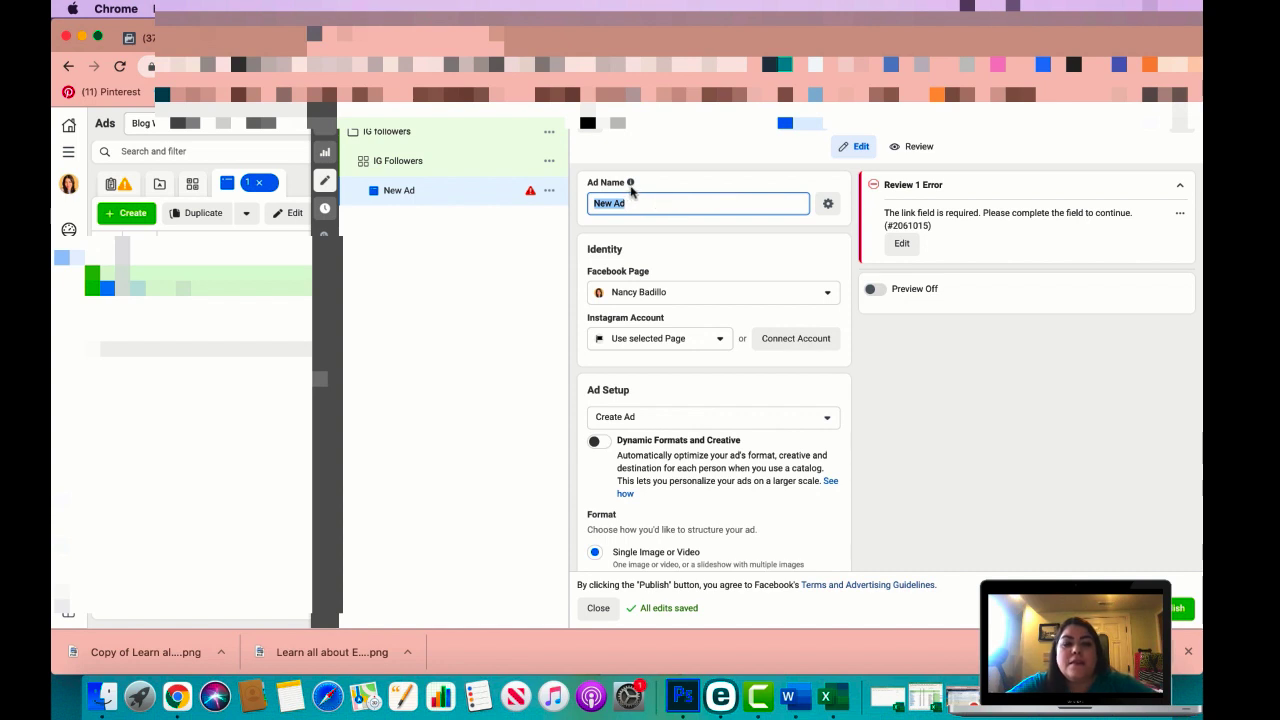
type("IG Fo")
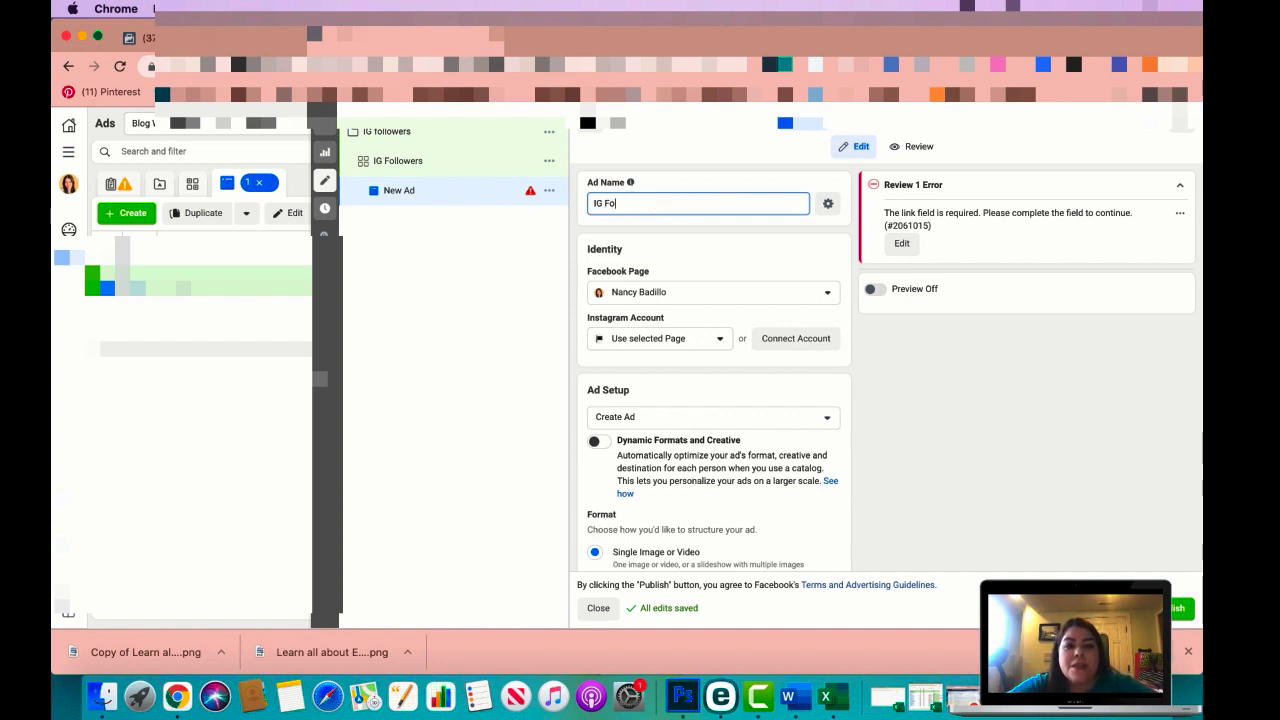
type("llowers")
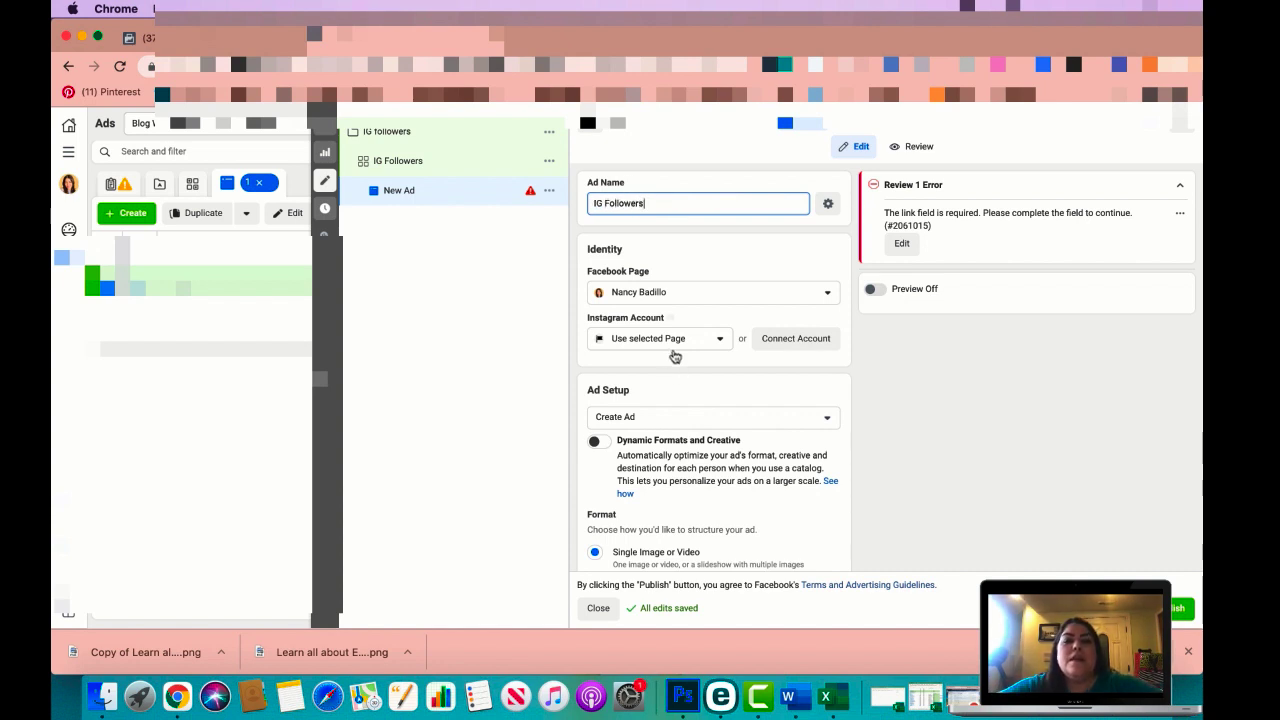
left_click(674, 343)
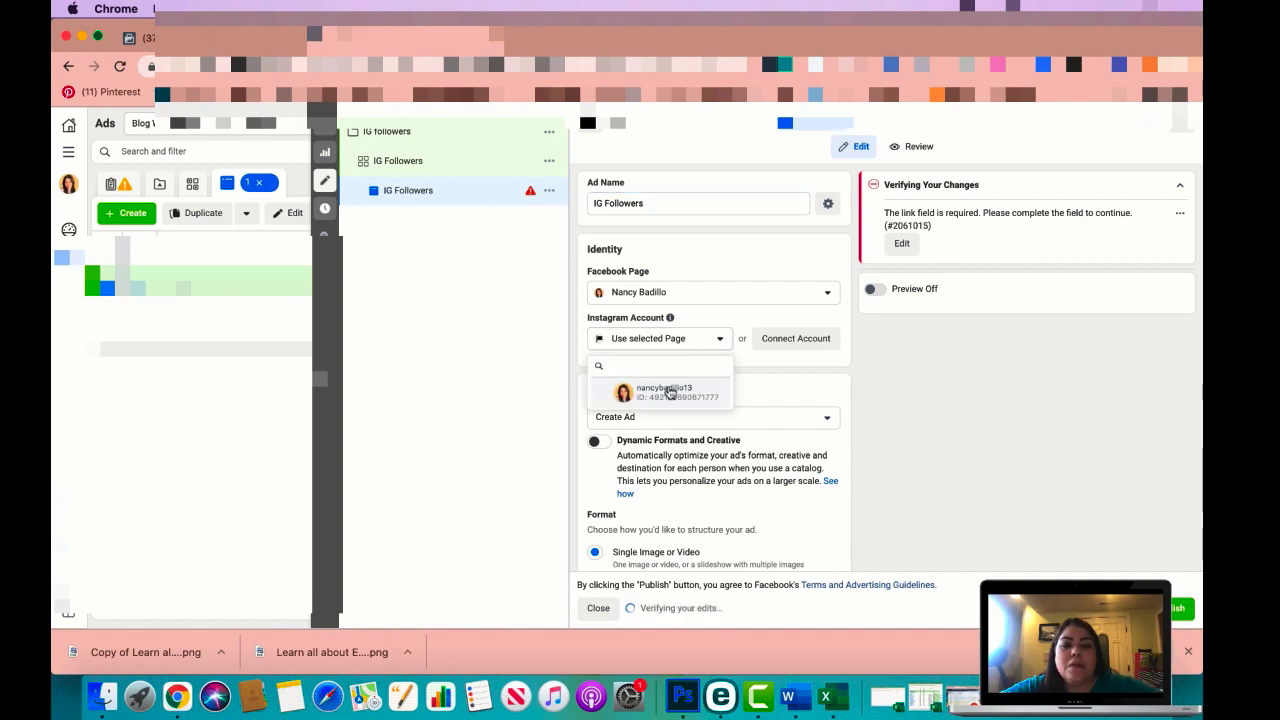
left_click(668, 386)
- Upload "Copy of Learn all about Etsy and scale your business!.png" from Downloads as the ad image and proceed to its placement crops
scroll(720, 393, "down", 5)
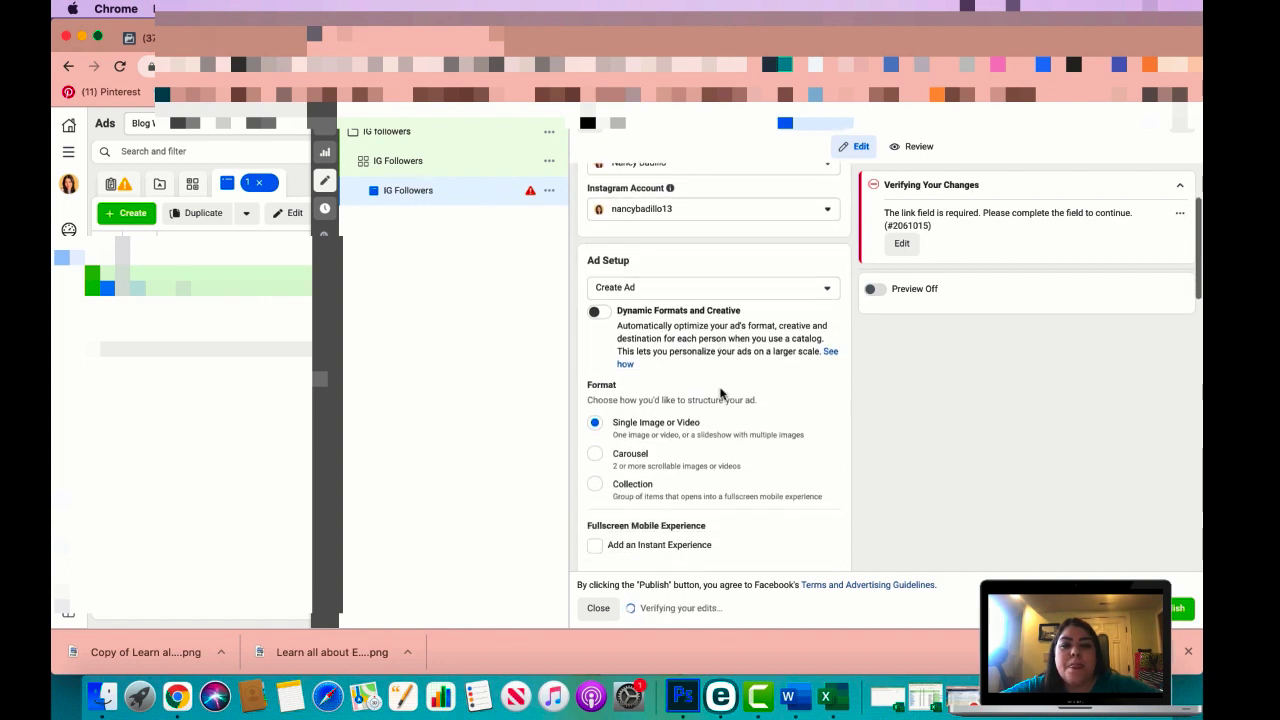
scroll(722, 395, "down", 5)
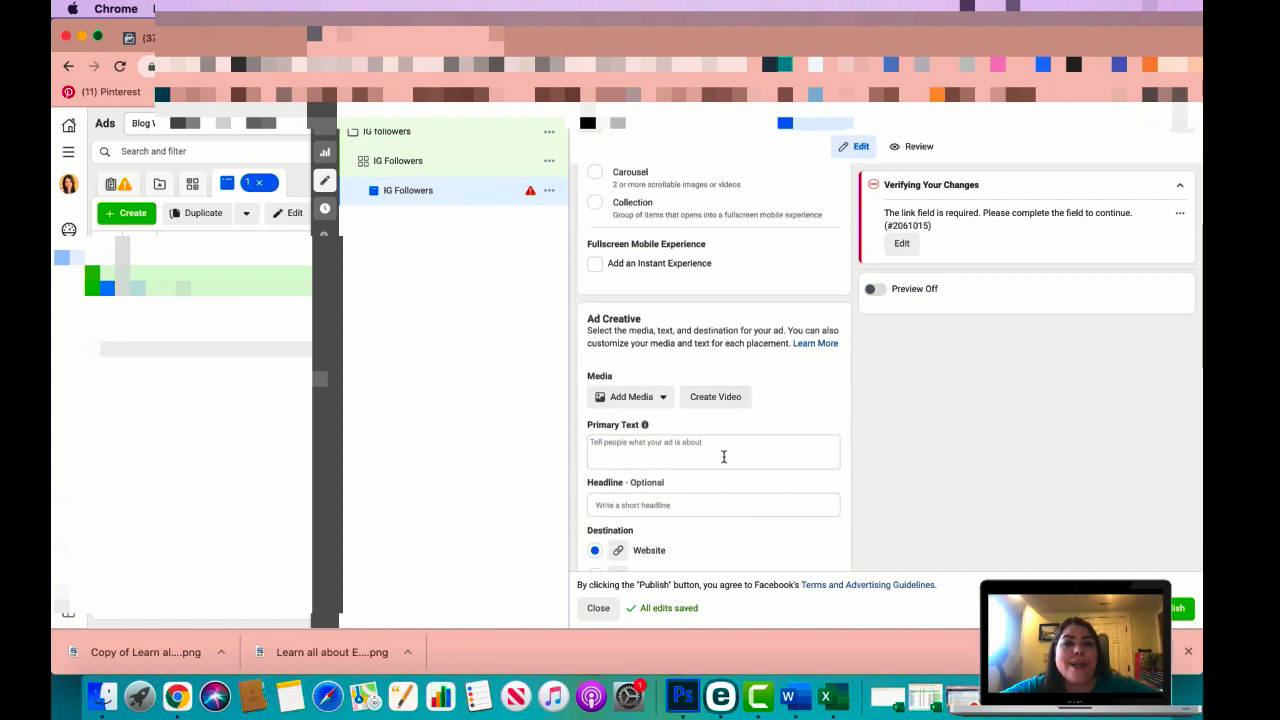
left_click(622, 399)
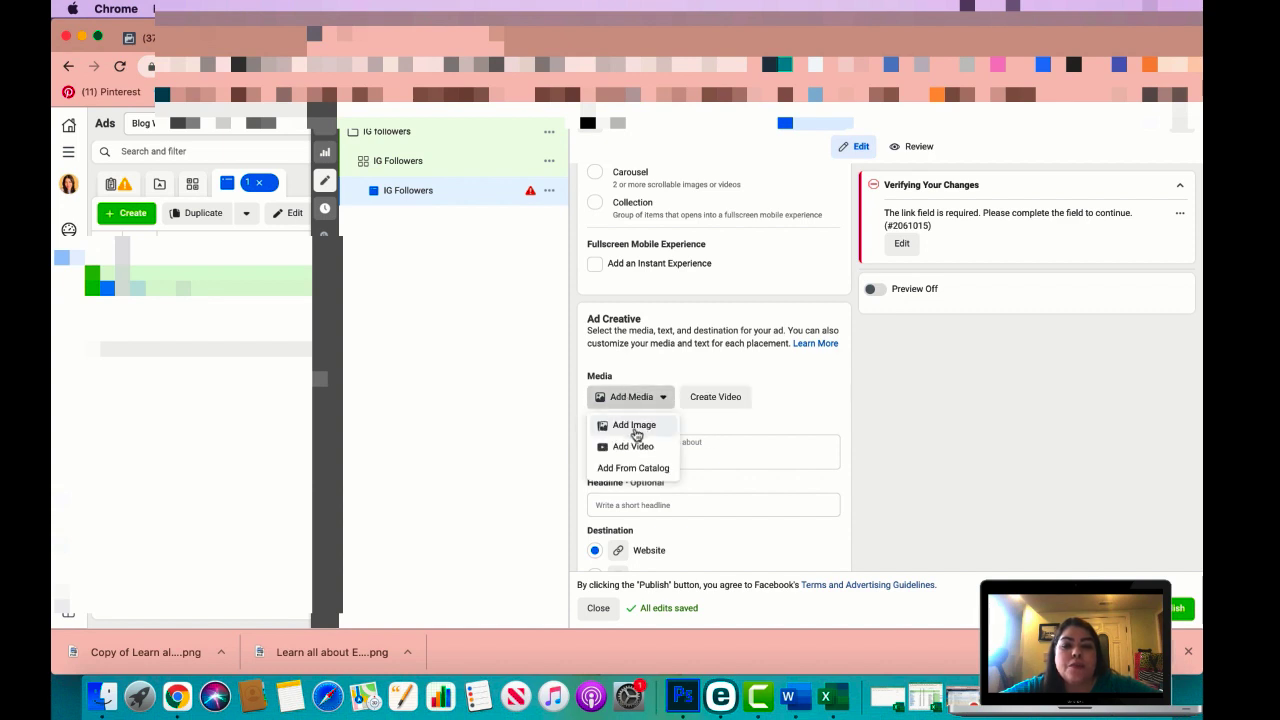
left_click(634, 426)
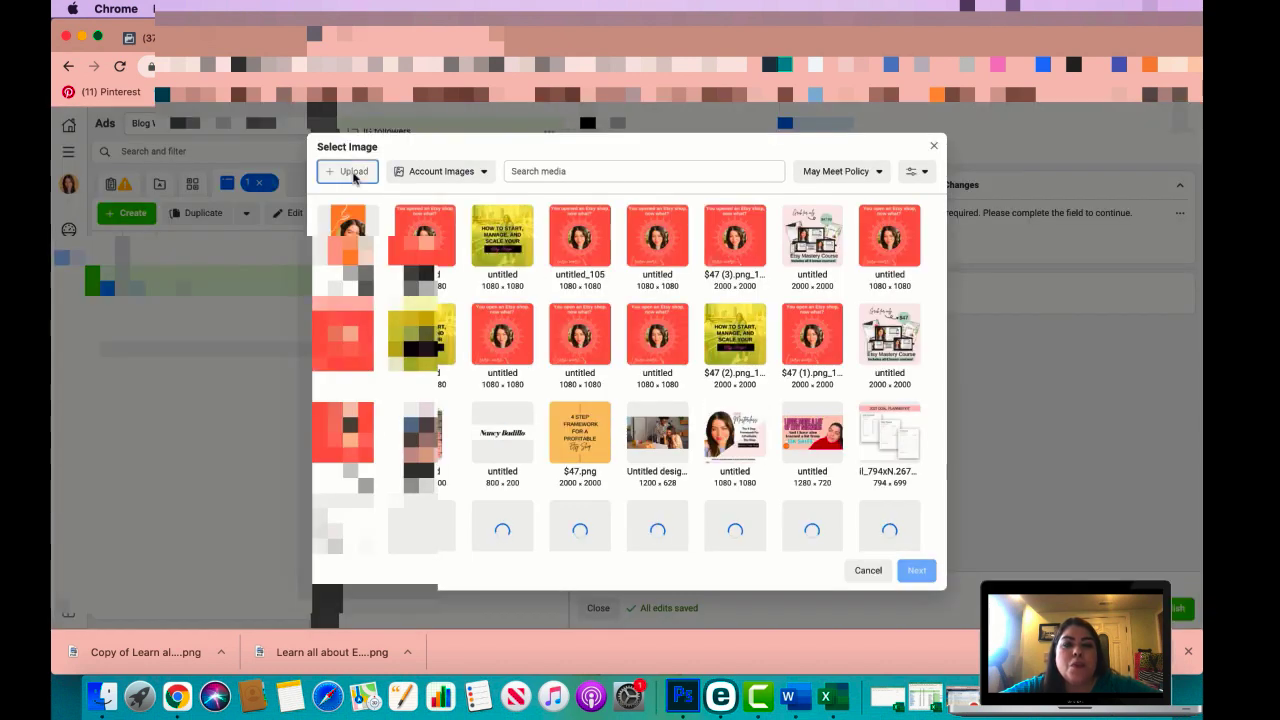
left_click(352, 172)
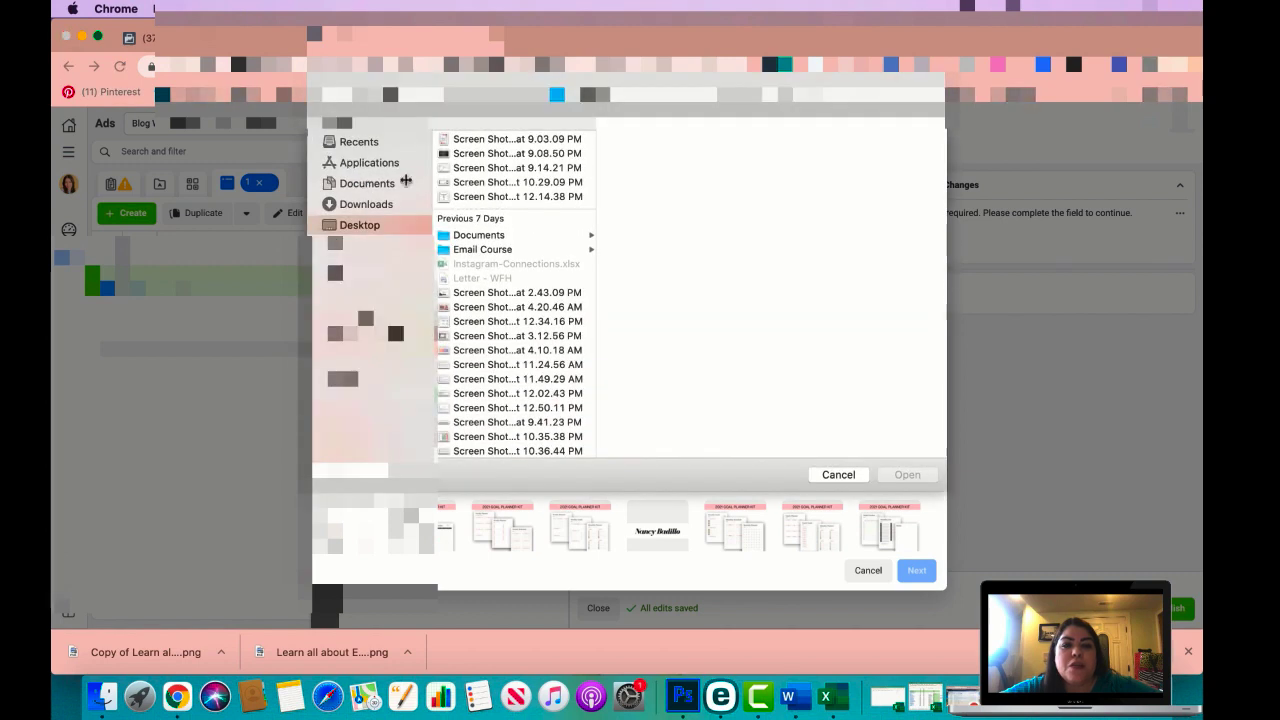
left_click(393, 204)
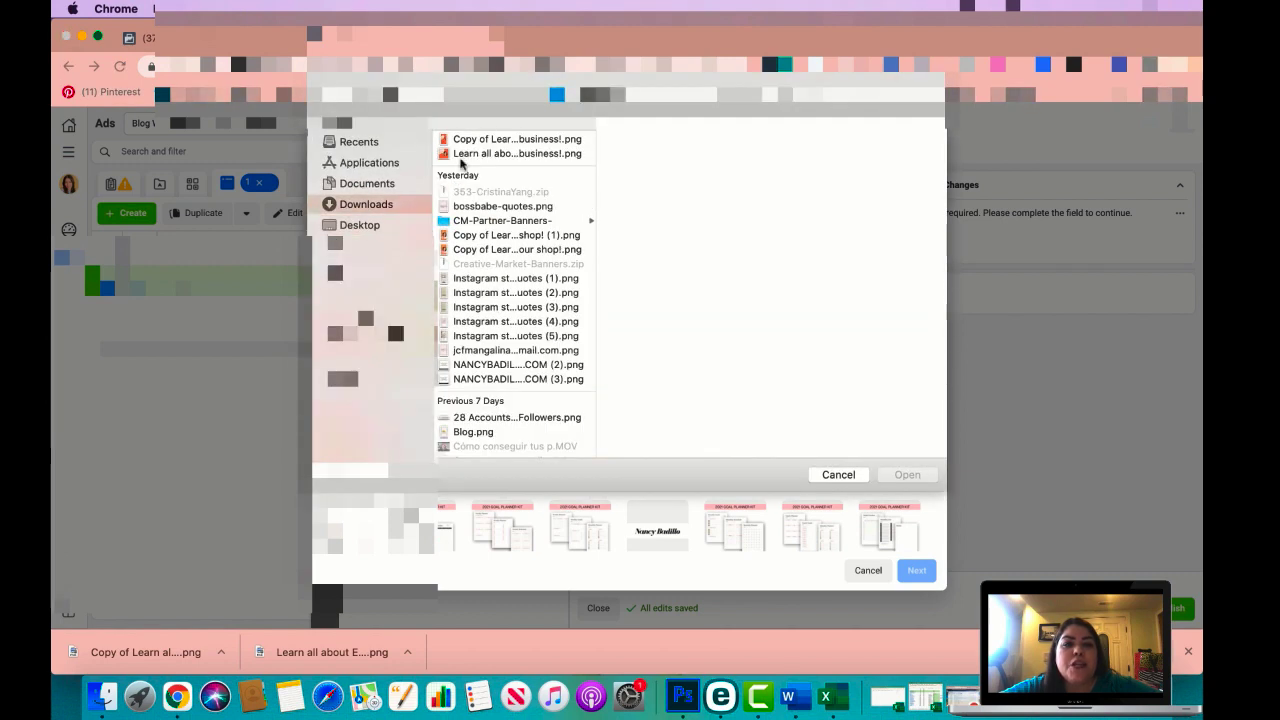
left_click(474, 139)
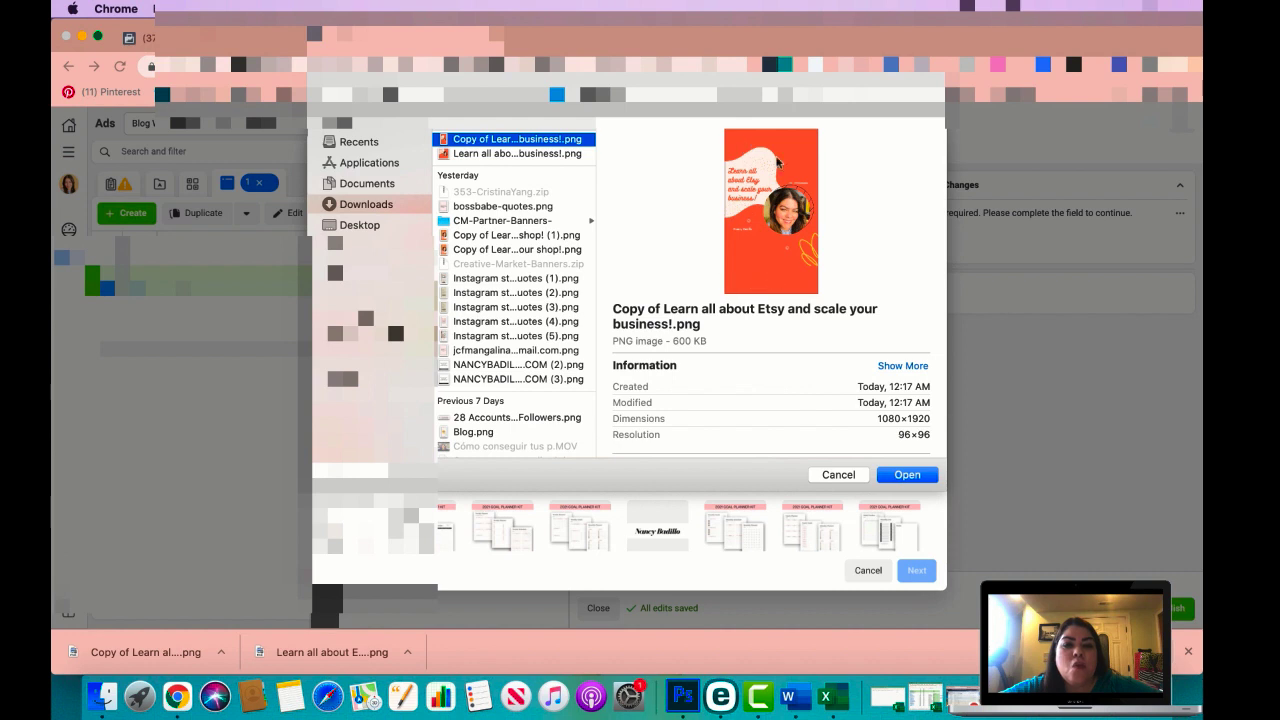
left_click(907, 476)
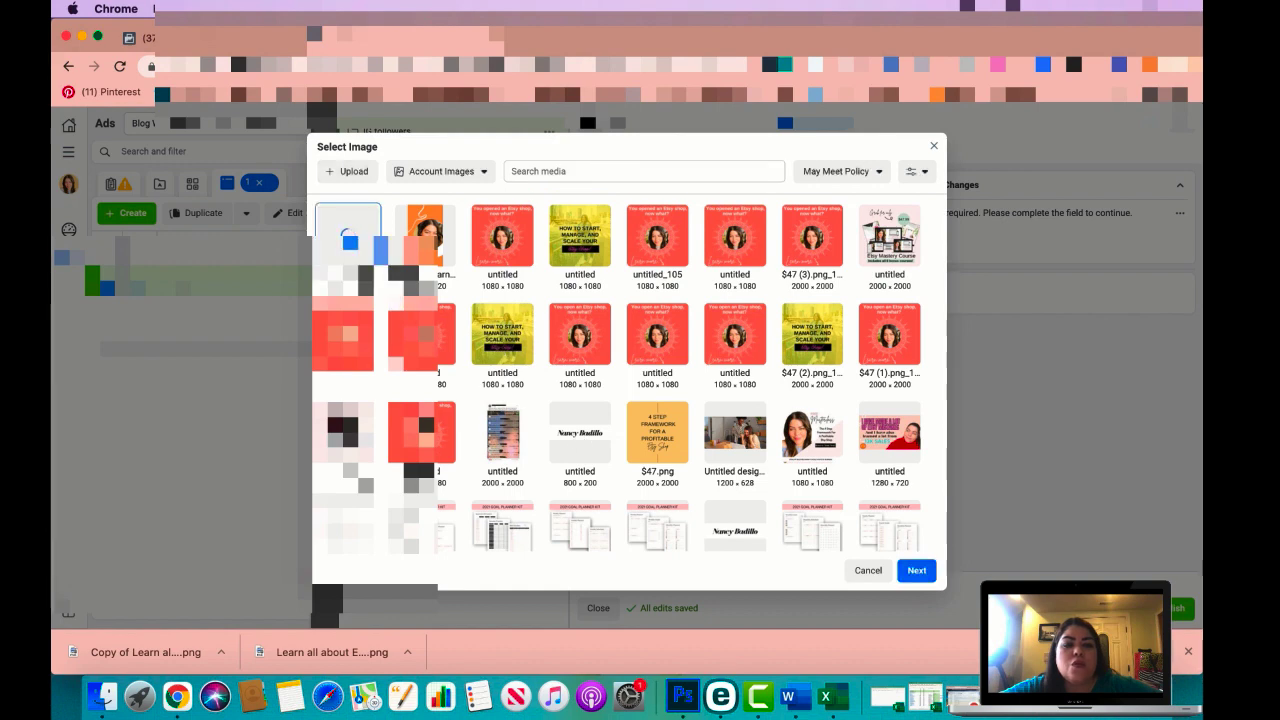
left_click(913, 572)
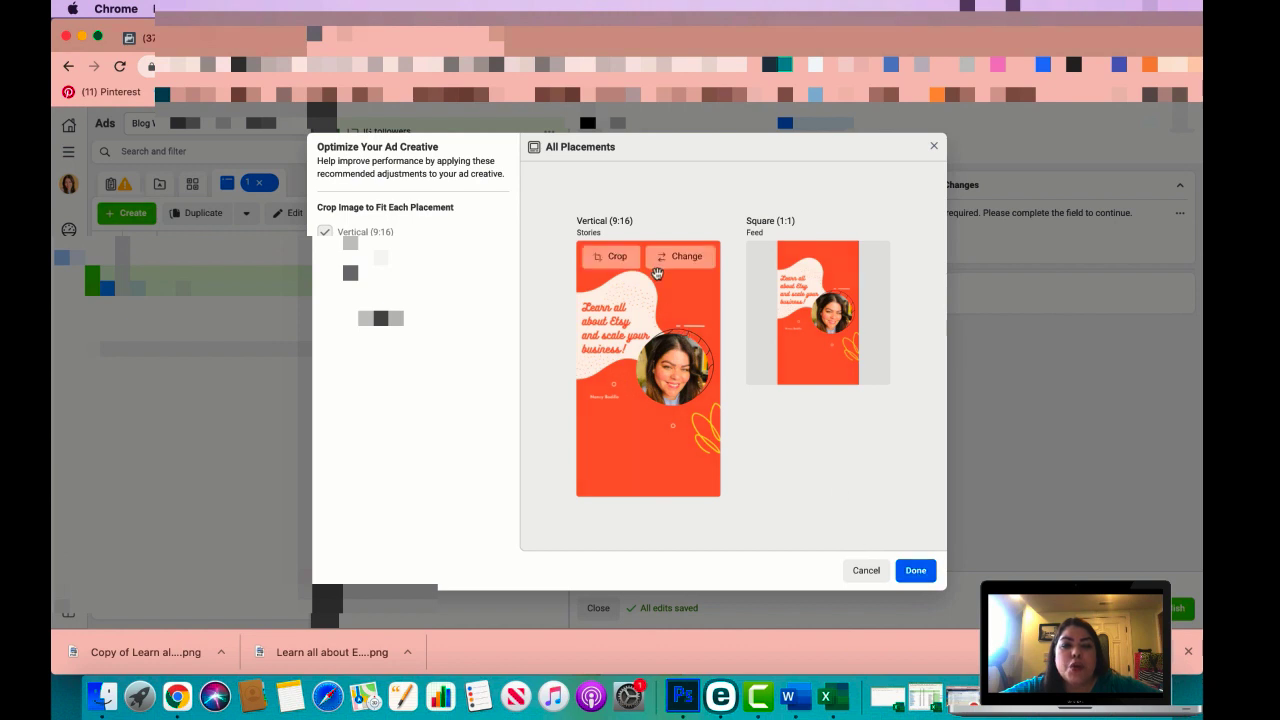
- Check the vertical (9:16) Stories and square (1:1) Feed versions of the image and accept the ad creative
mouse_move(616, 471)
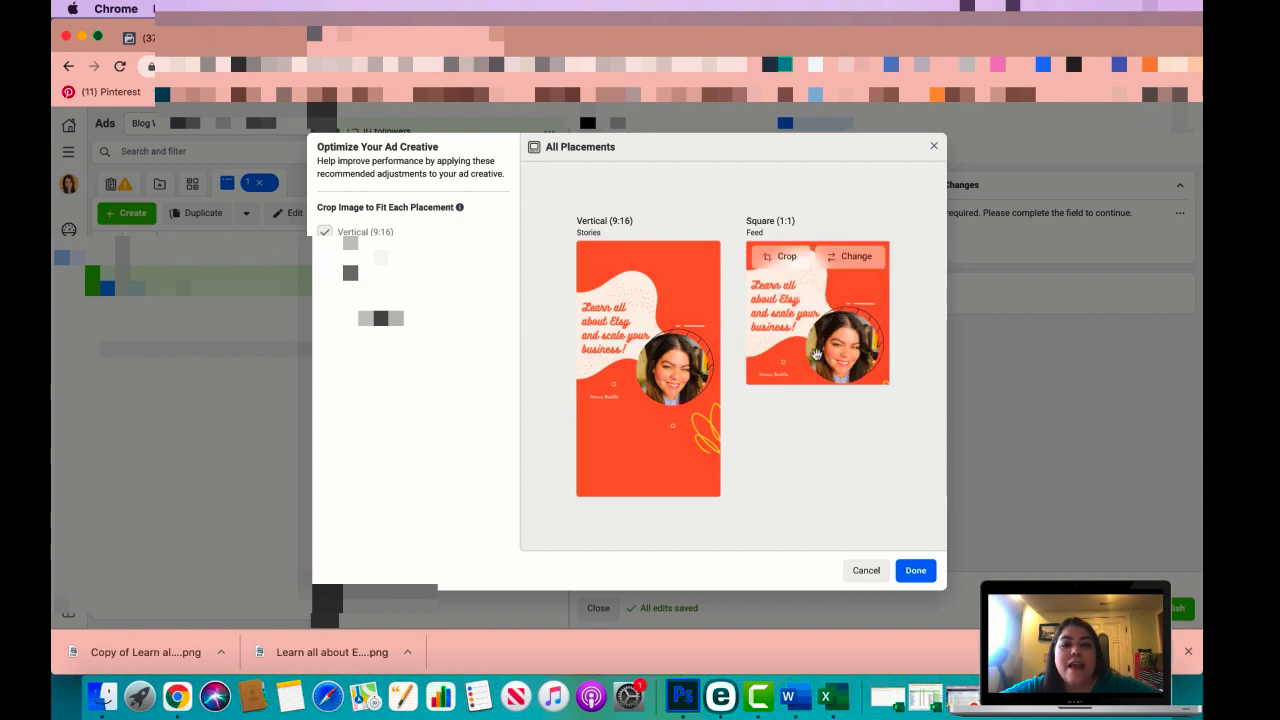
mouse_move(872, 384)
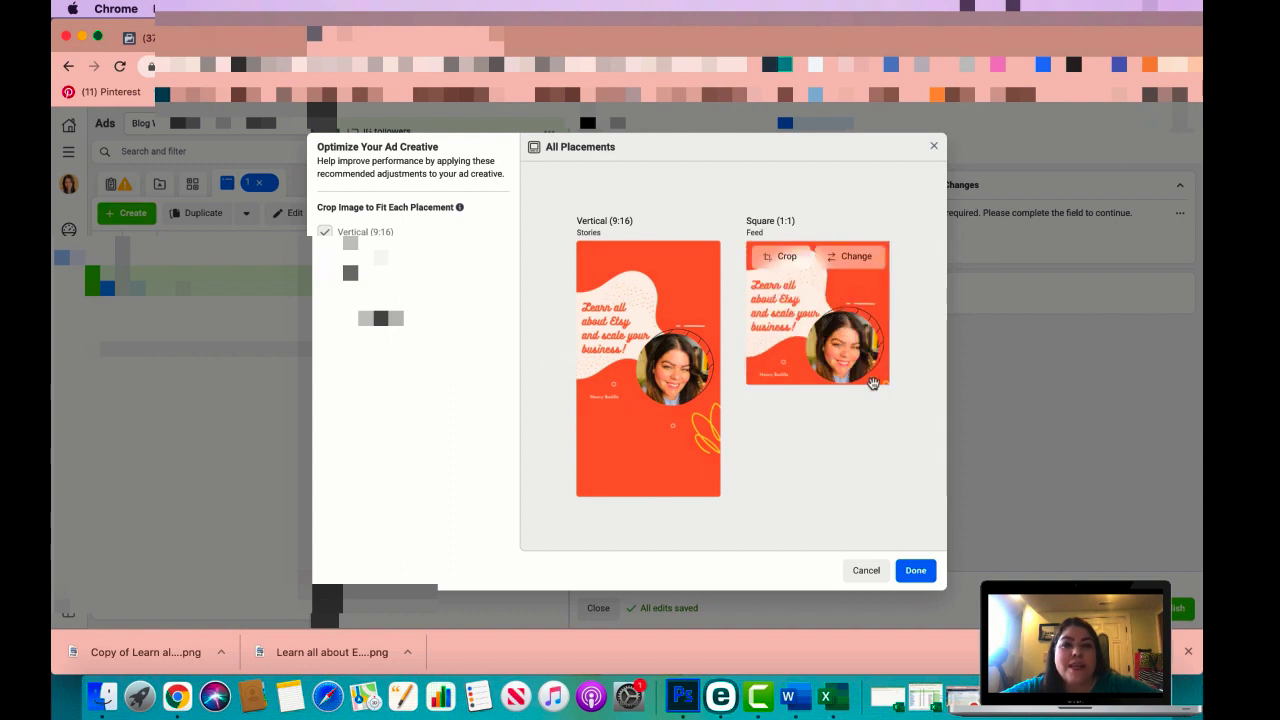
mouse_move(706, 262)
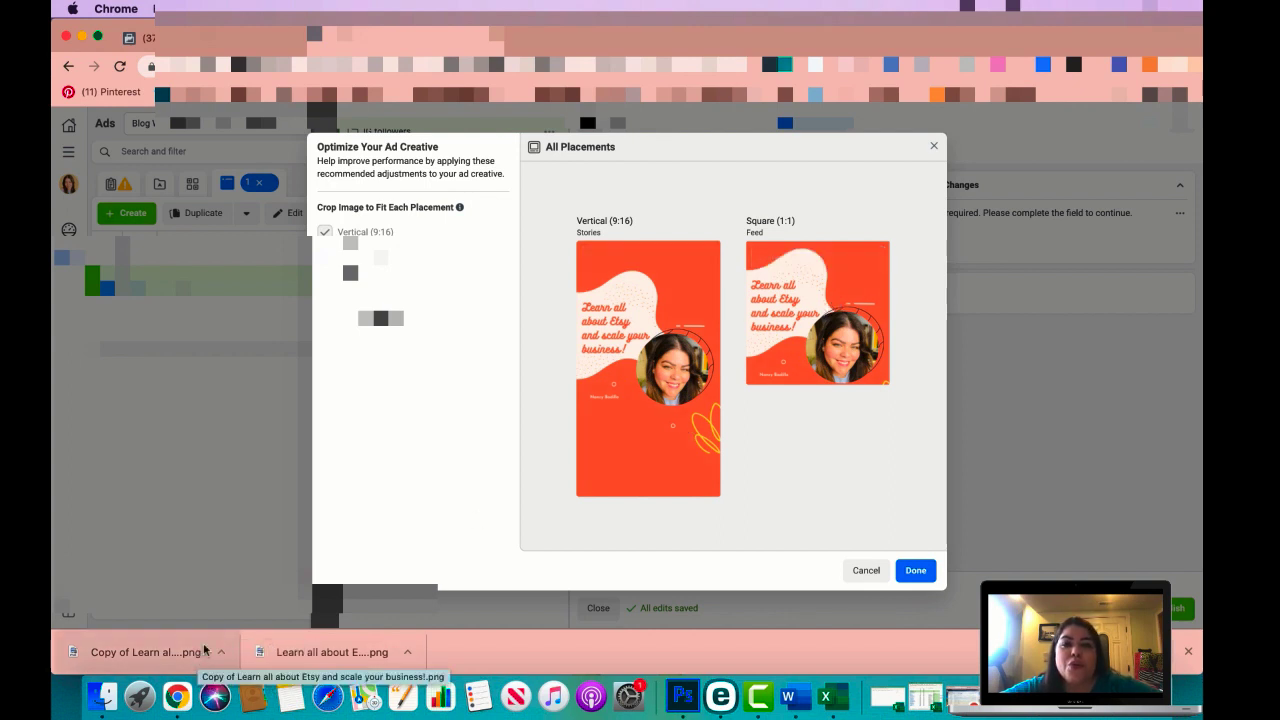
mouse_move(590, 428)
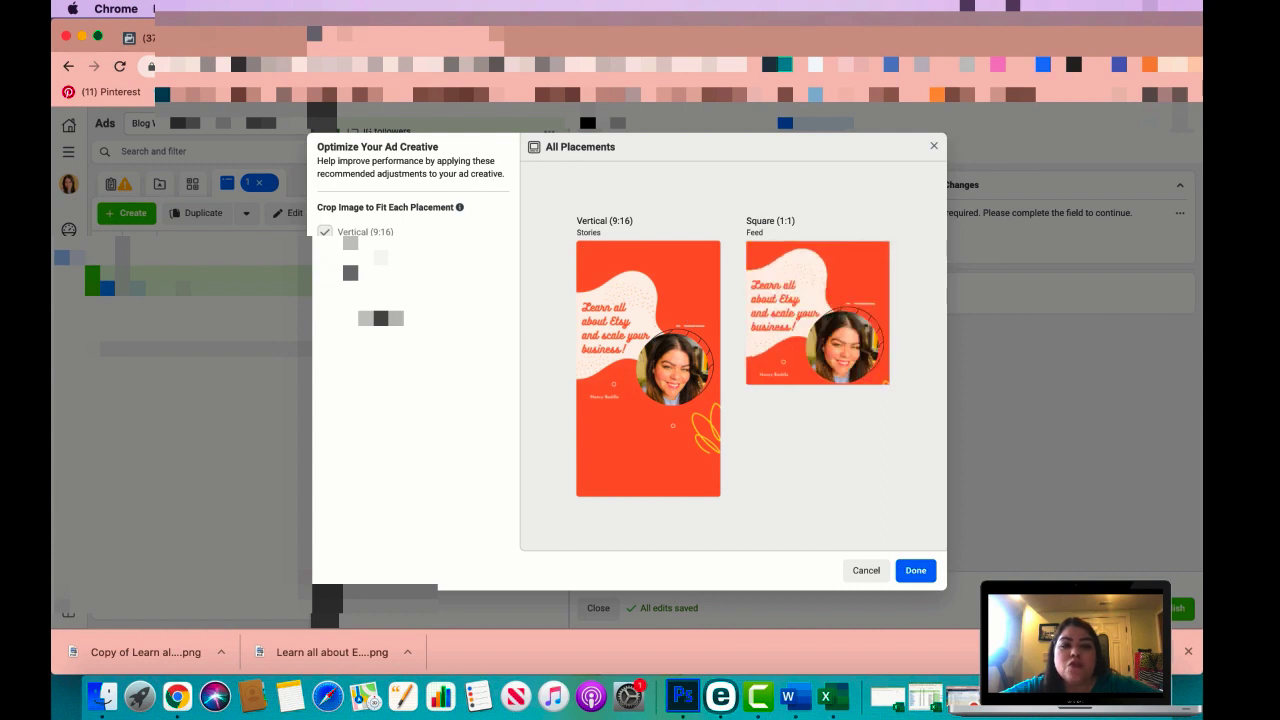
mouse_move(840, 350)
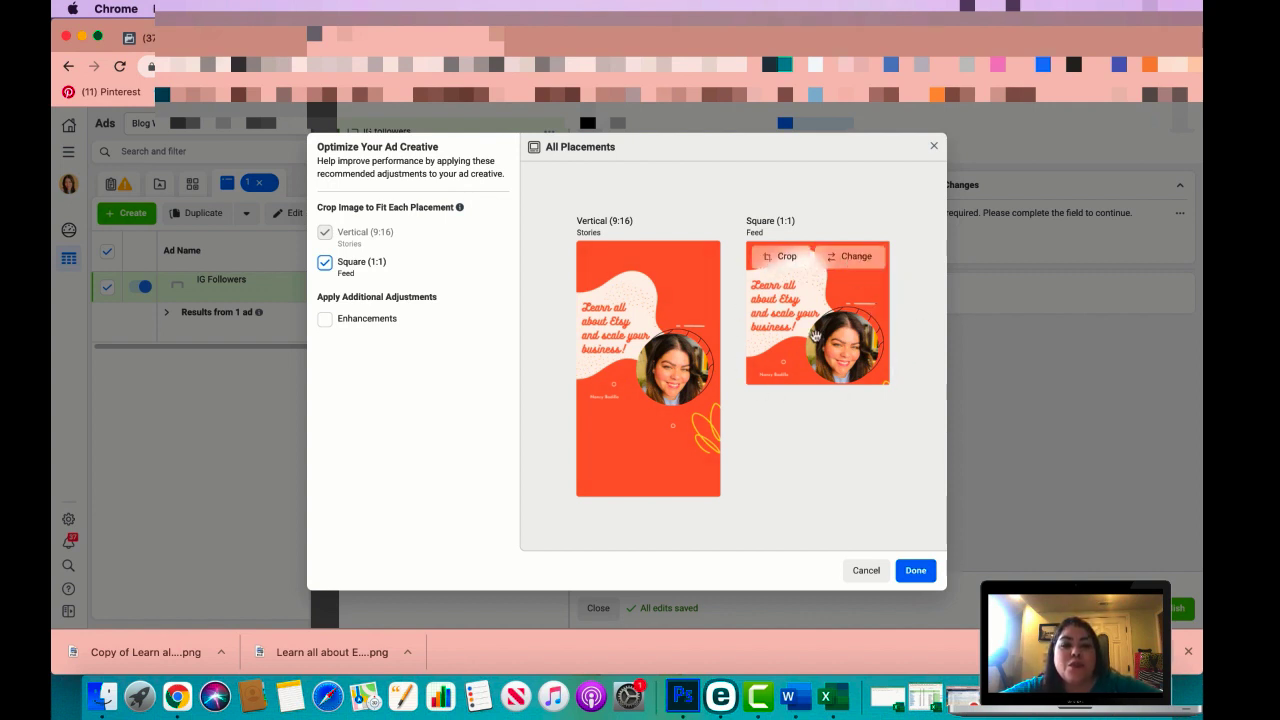
mouse_move(645, 280)
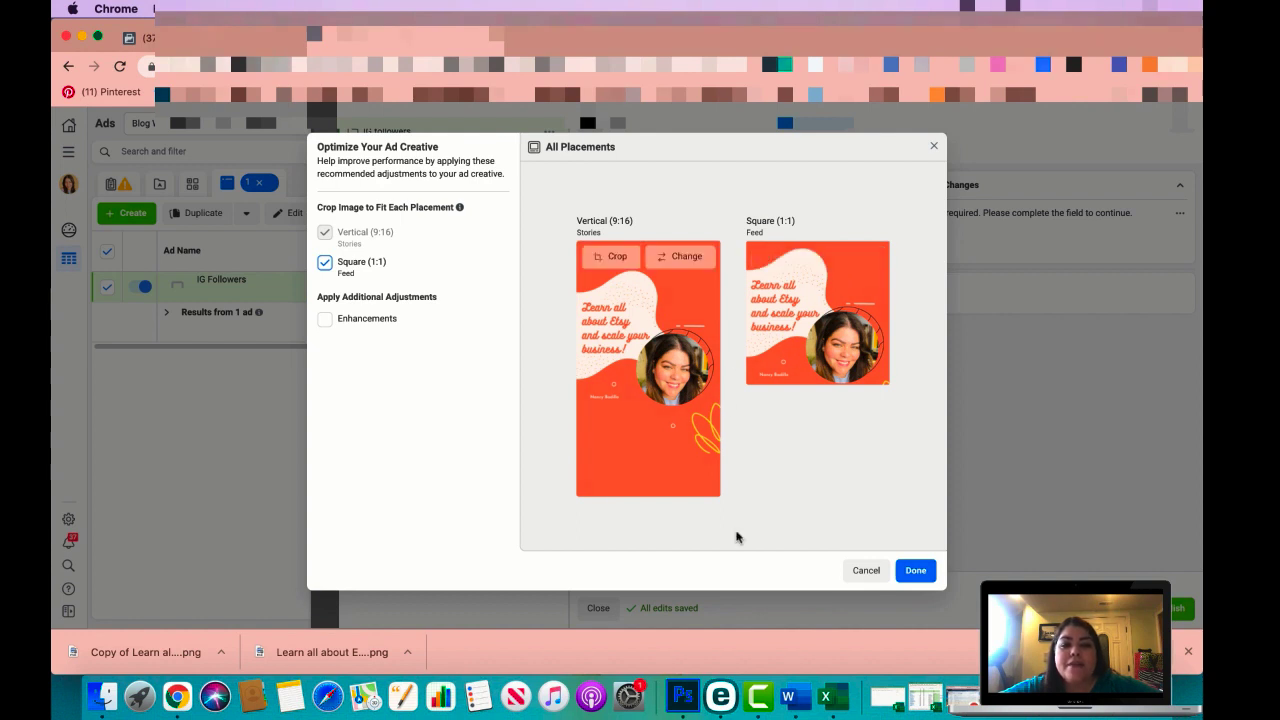
left_click(919, 570)
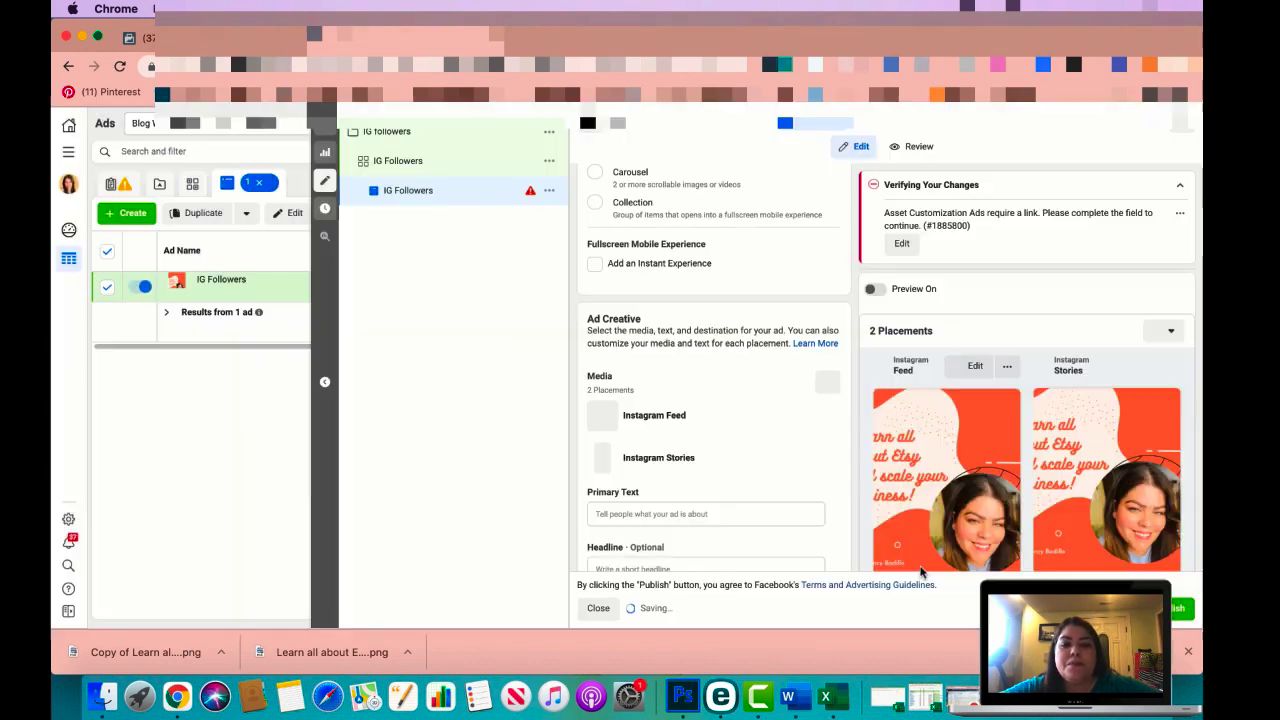
- Enter "Learn all about Etsy and scale your business. Please give us a follow" as the ad's primary text
scroll(770, 405, "down", 3)
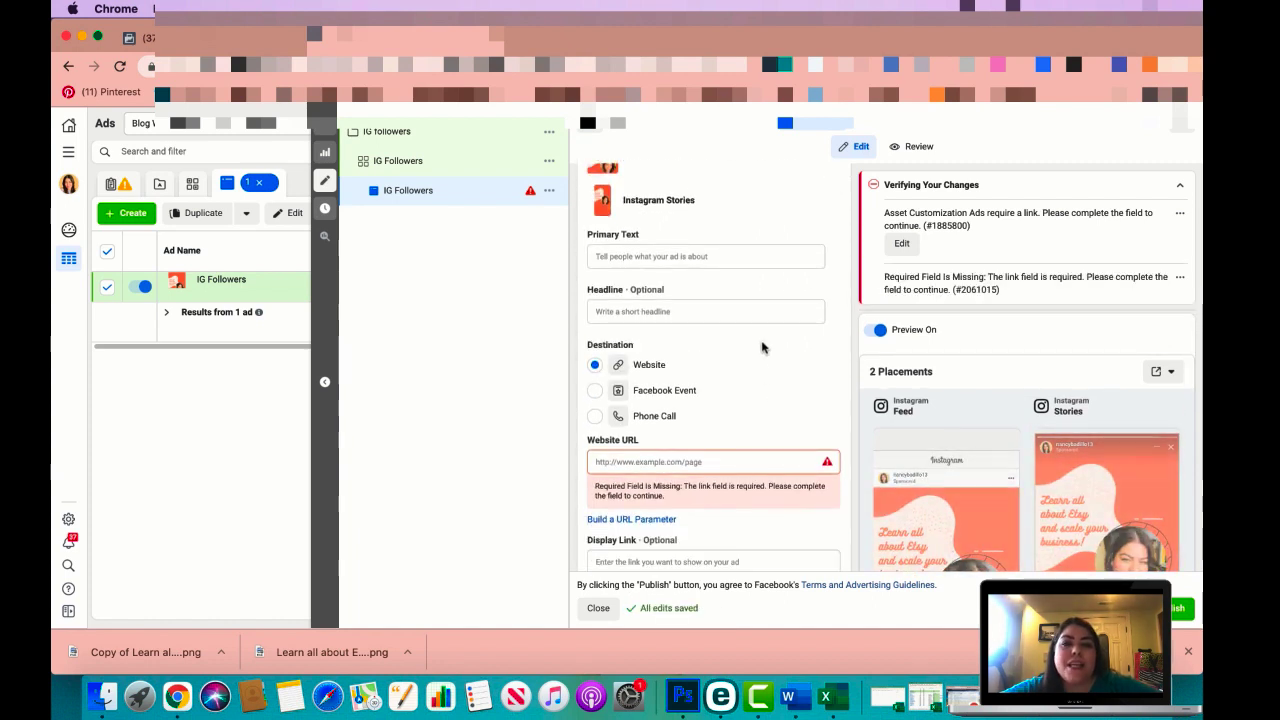
left_click(705, 257)
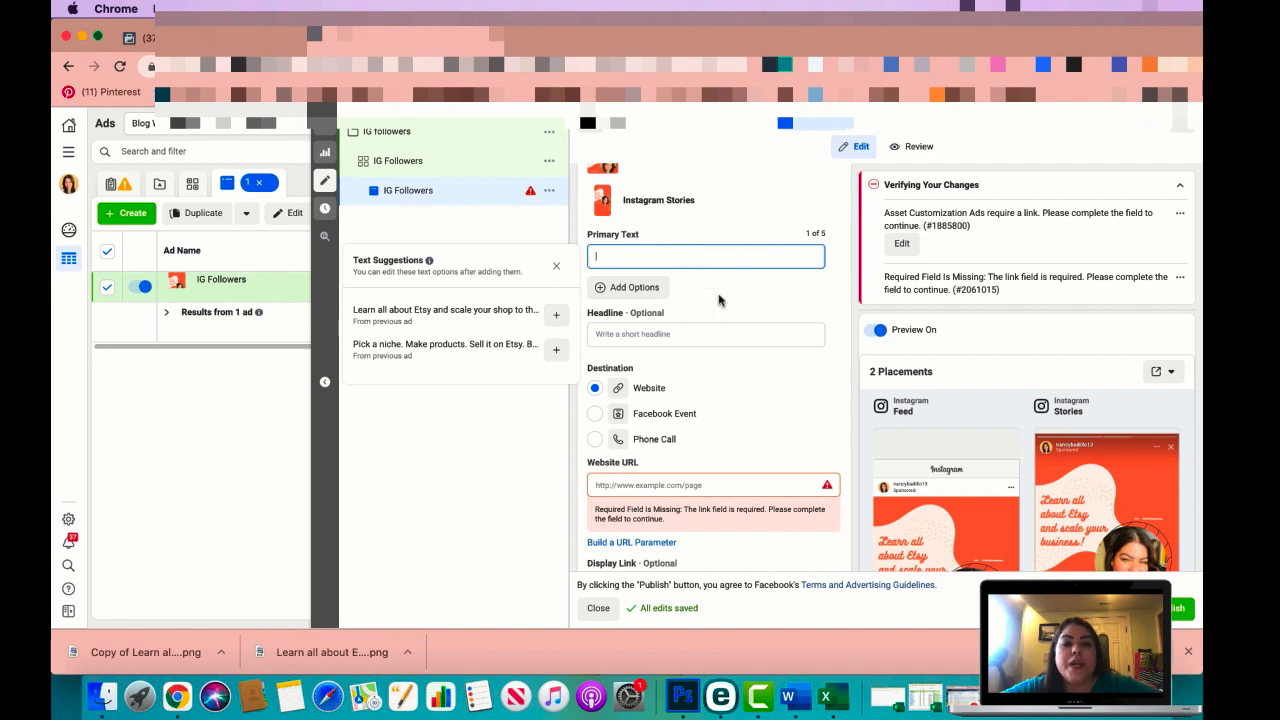
scroll(786, 341, "down", 2)
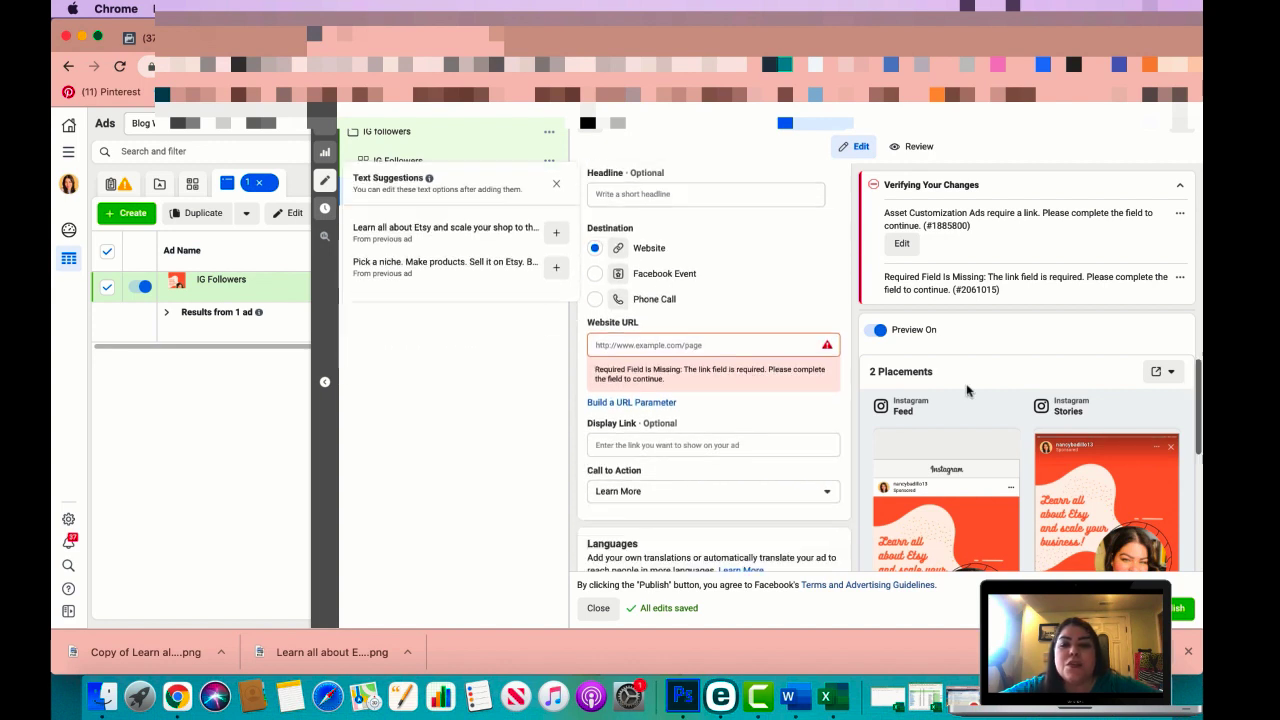
scroll(720, 400, "up", 2)
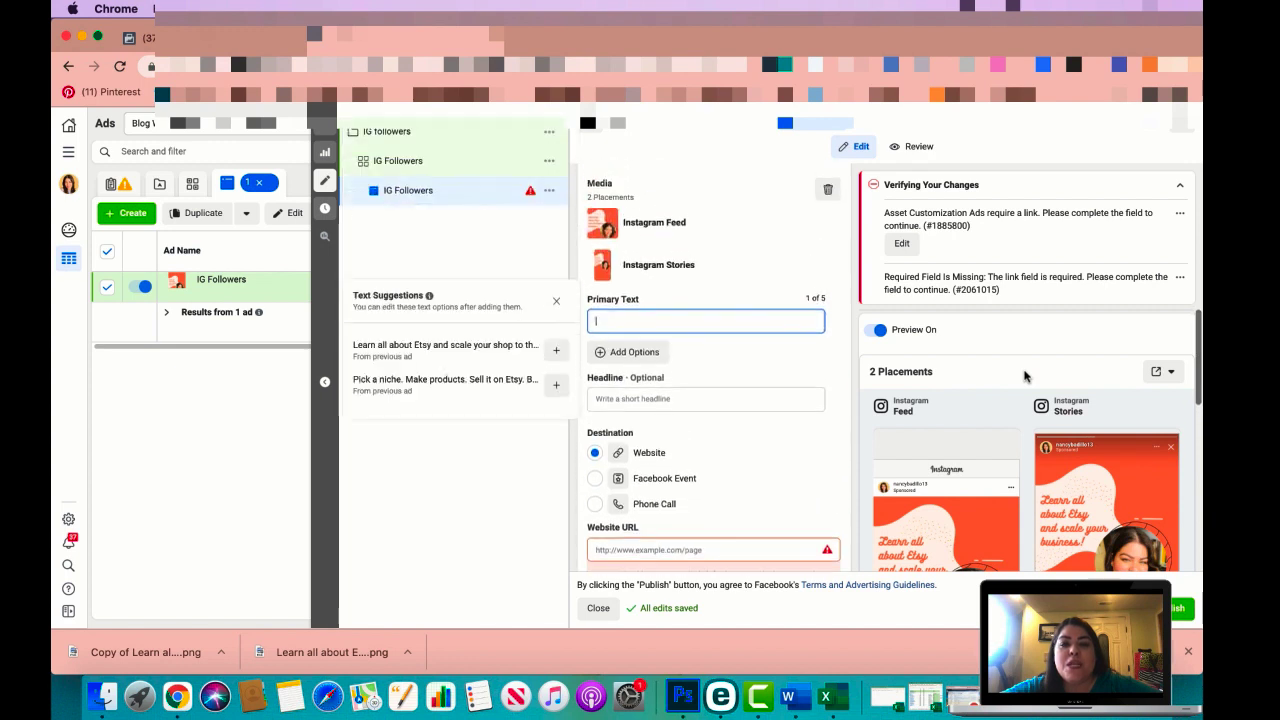
type("Learn")
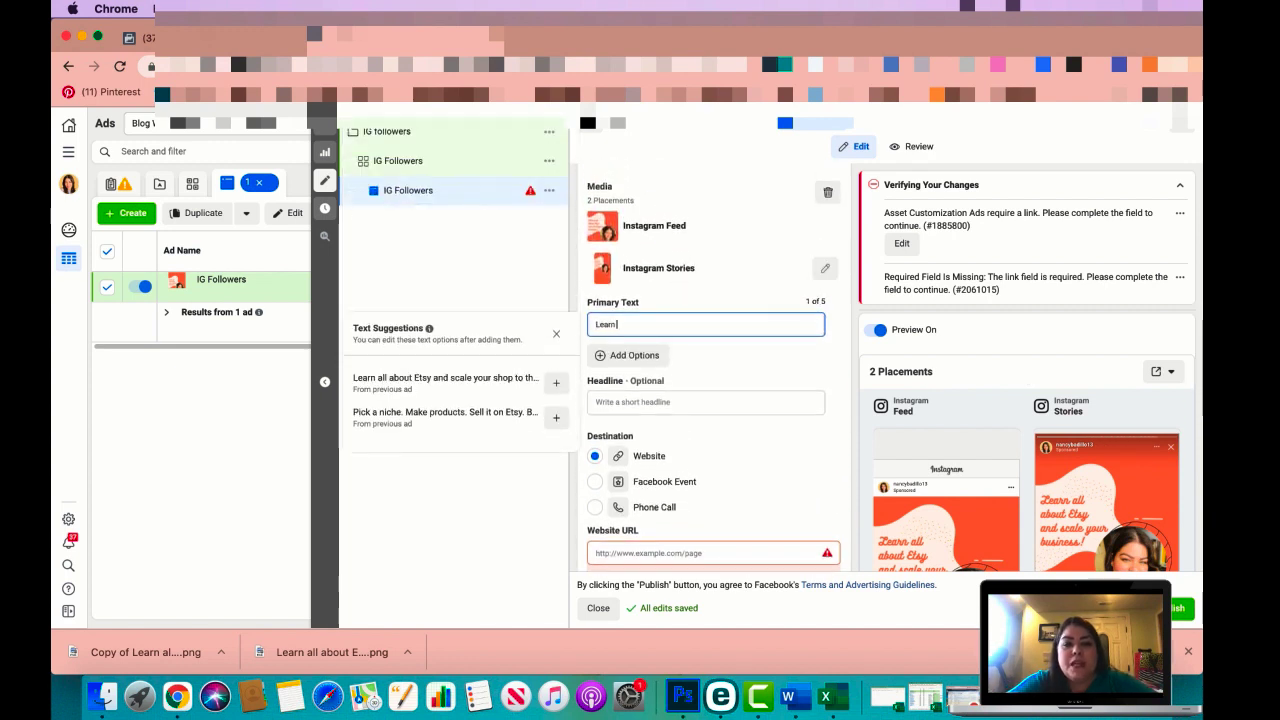
type(" all about Ets")
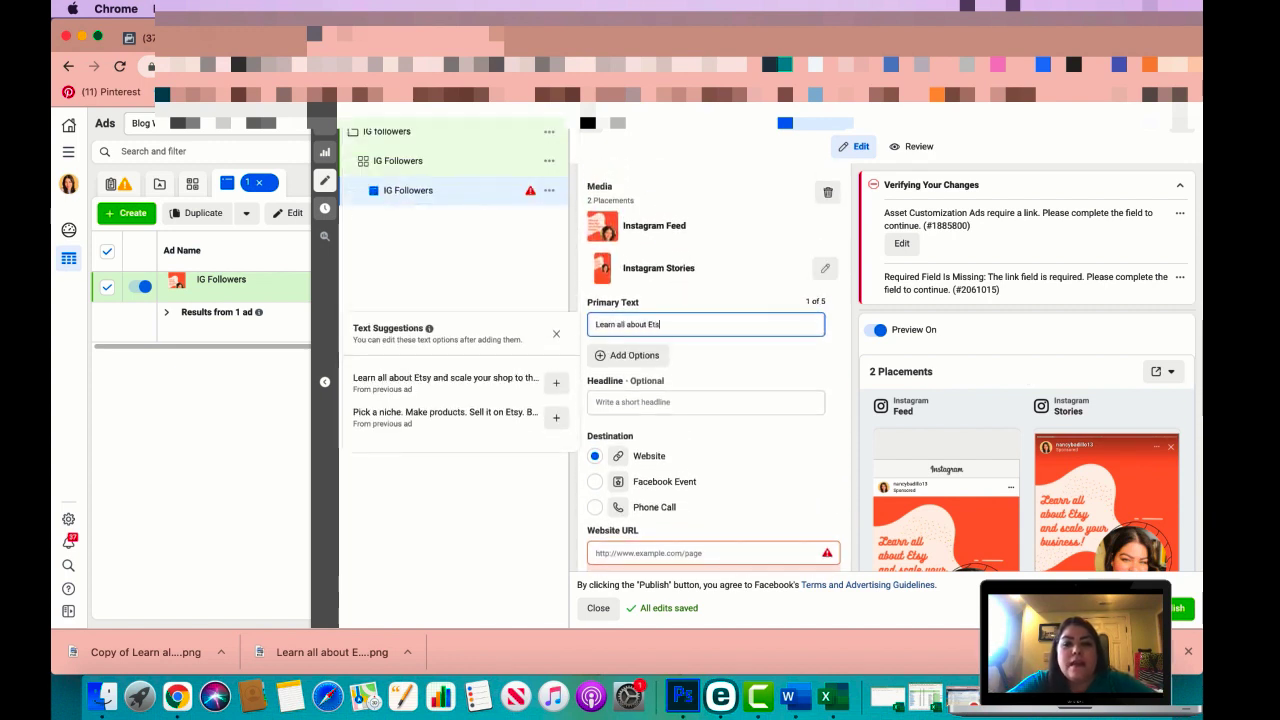
type("y and scale your business.")
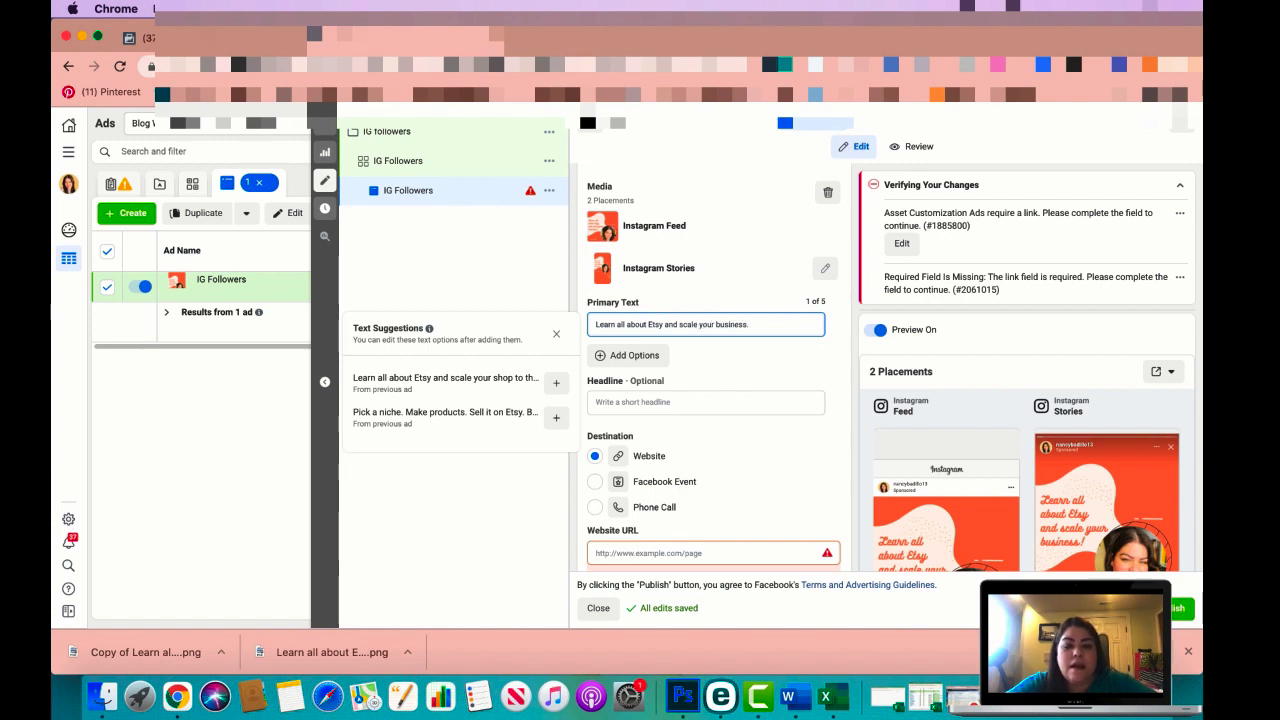
type(" Plea")
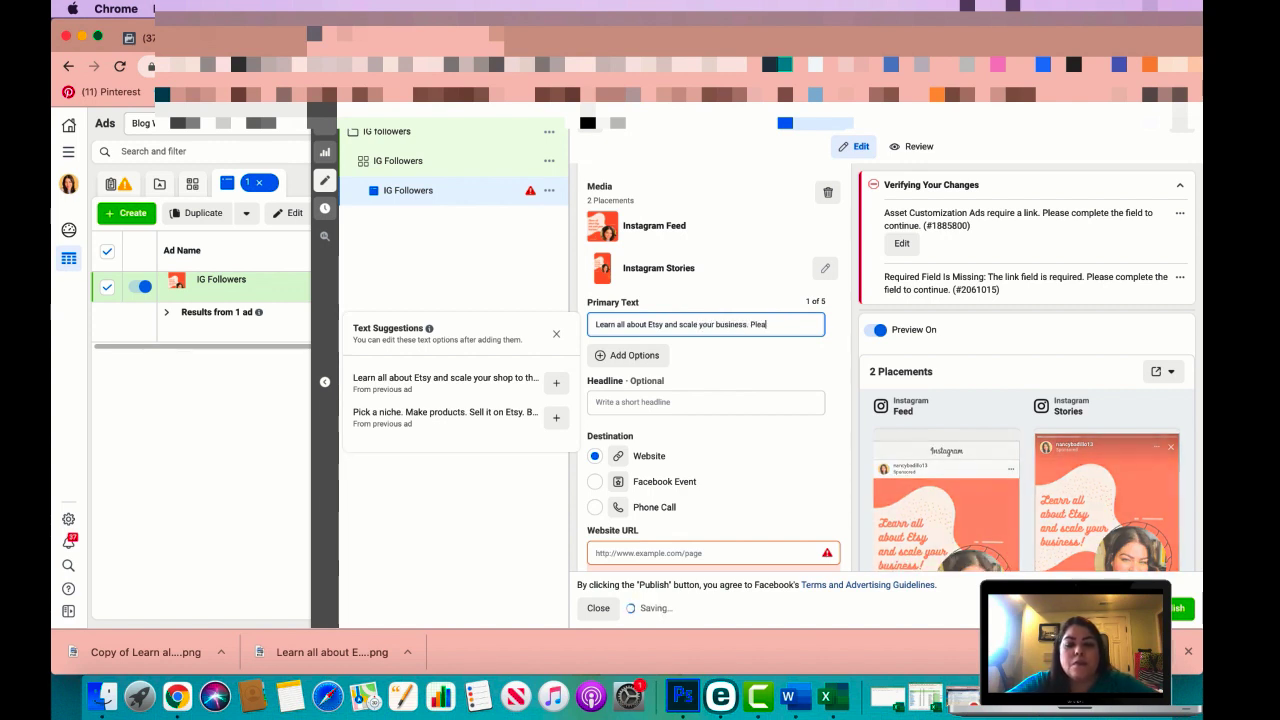
type("se give us")
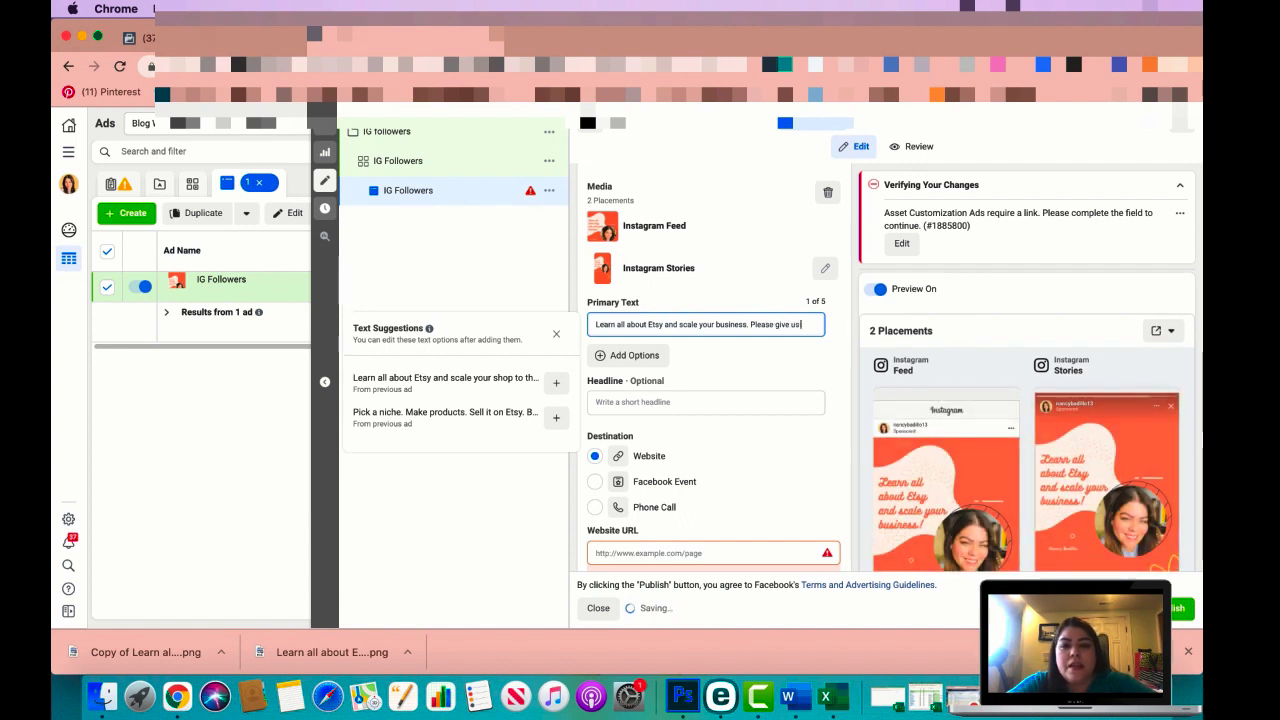
type(" a follow")
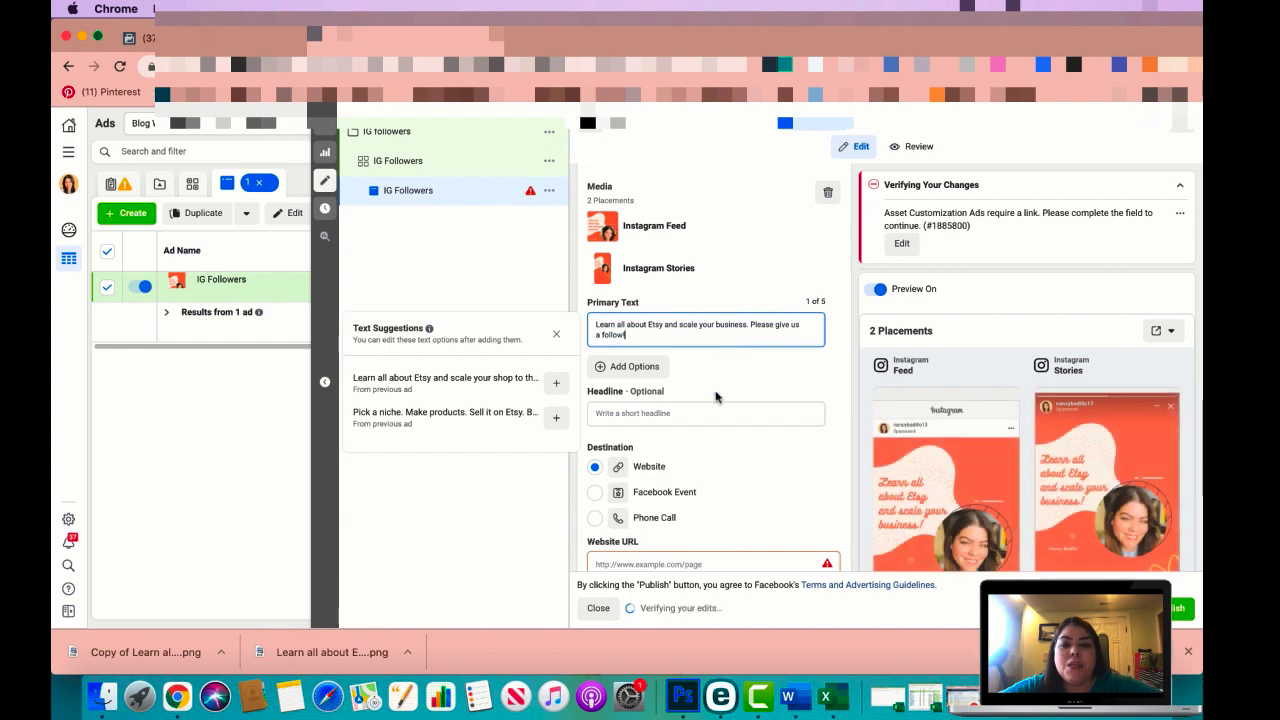
scroll(731, 484, "down", 4)
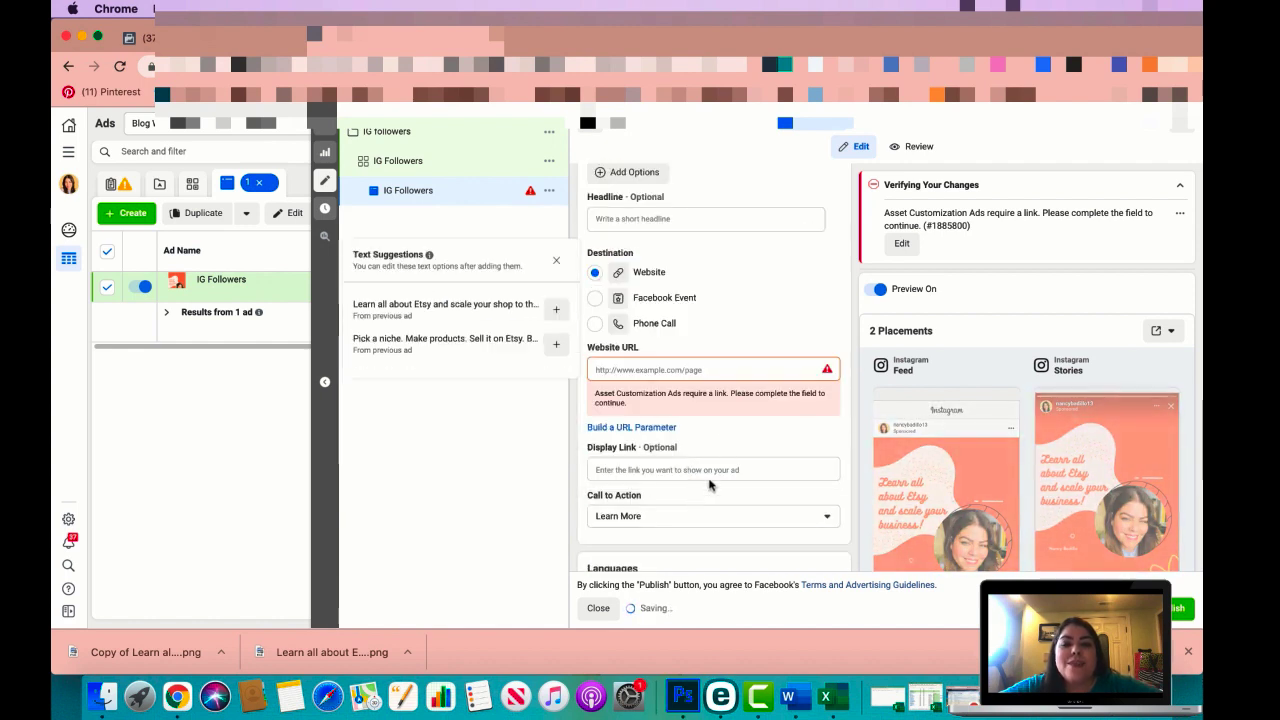
scroll(700, 430, "up", 4)
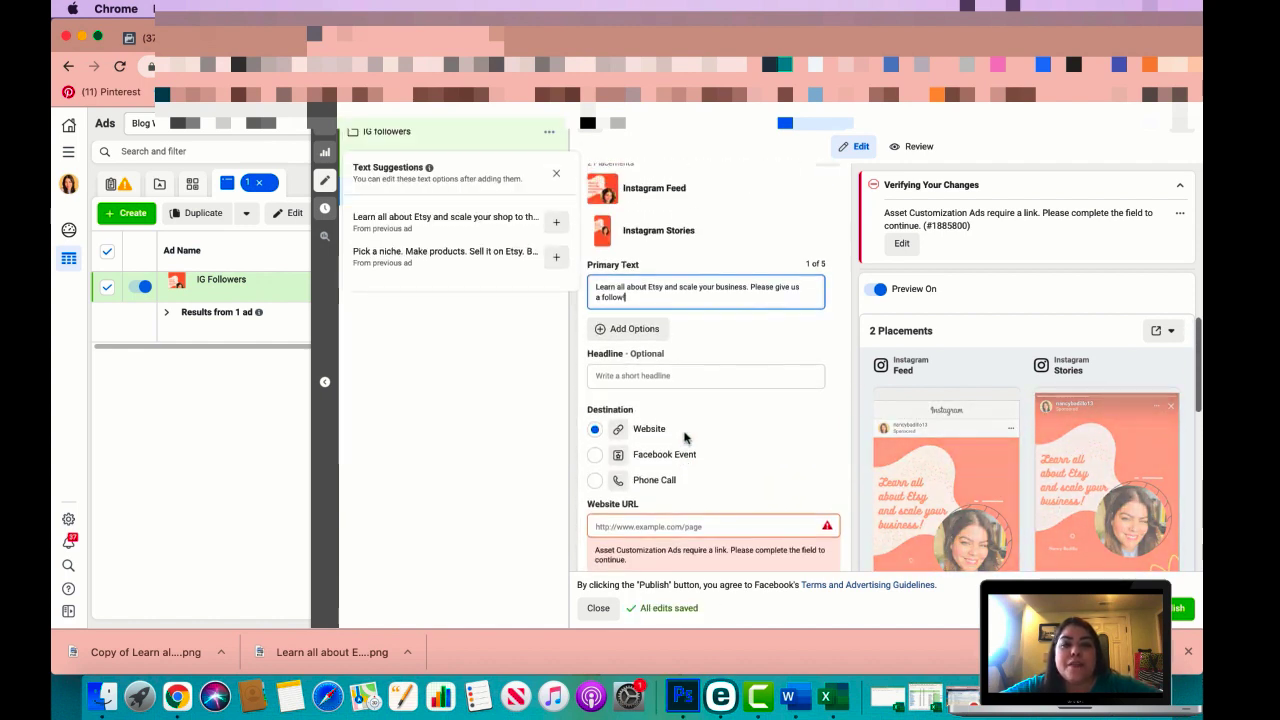
- Open Instagram in a new browser tab and go to the account owner's profile page to get its link for the ad destination
scroll(680, 400, "down", 2)
scroll(676, 394, "up", 1)
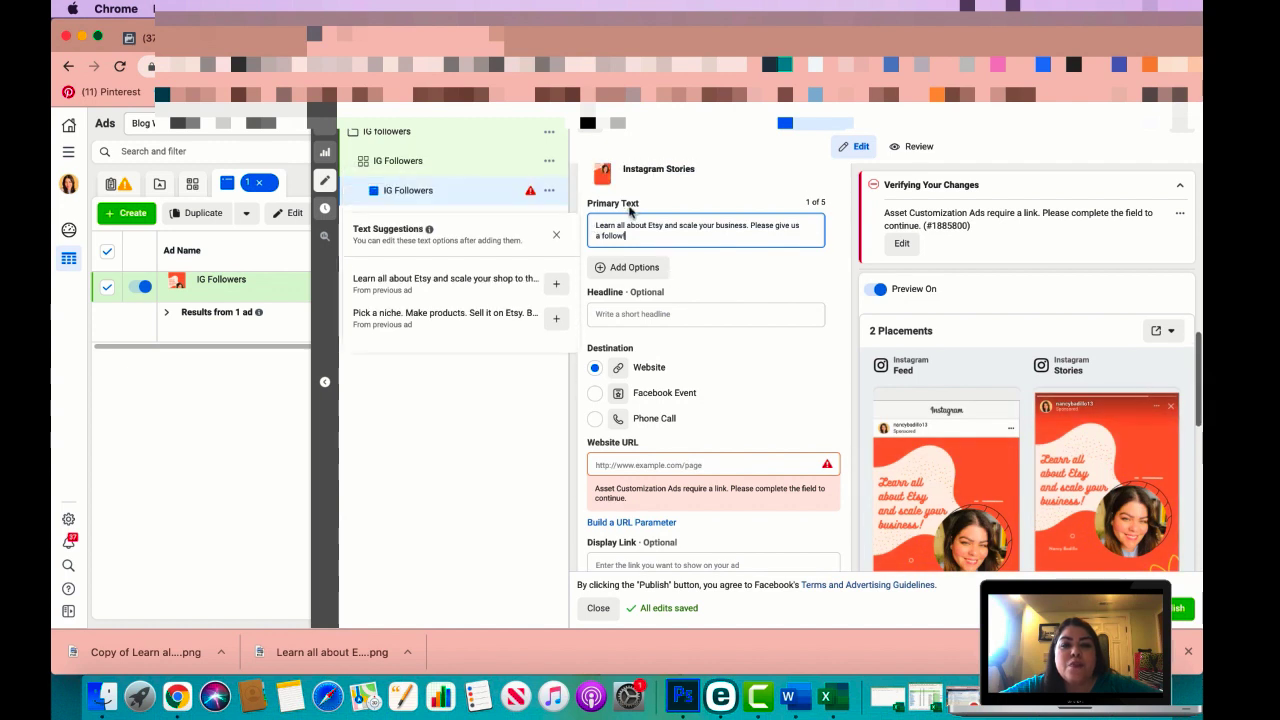
scroll(640, 283, "down", 2)
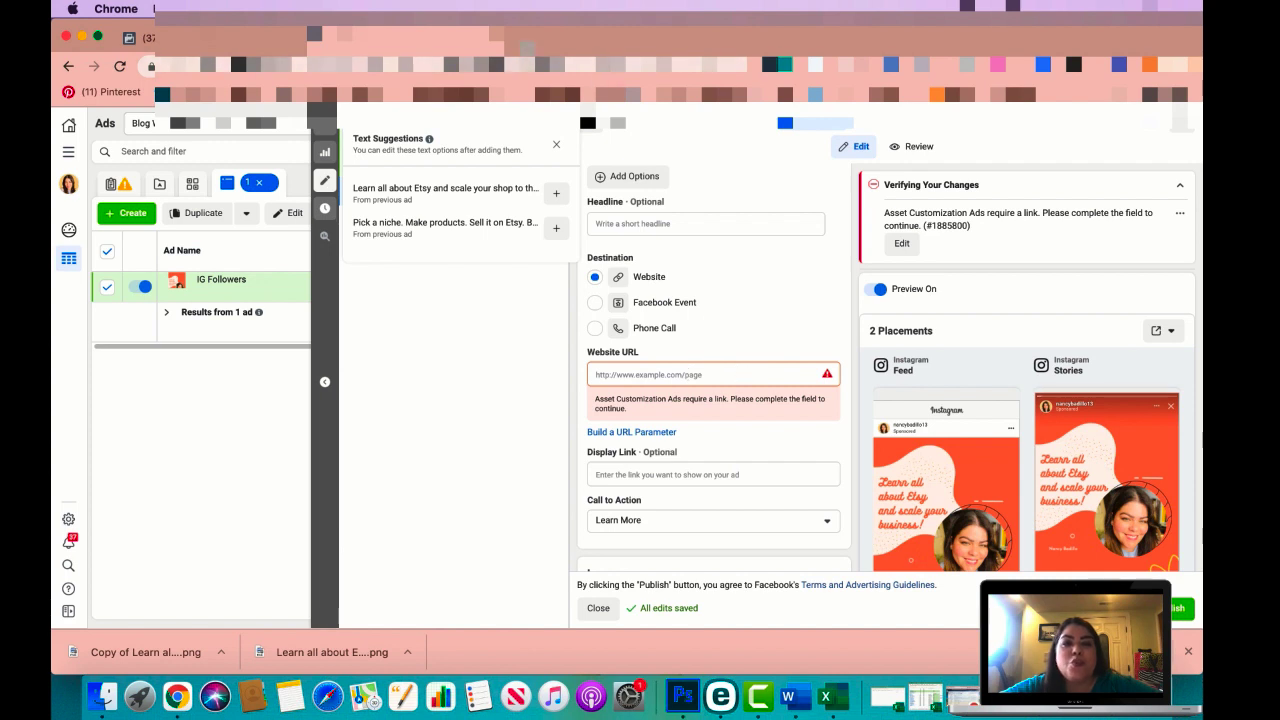
key("Return")
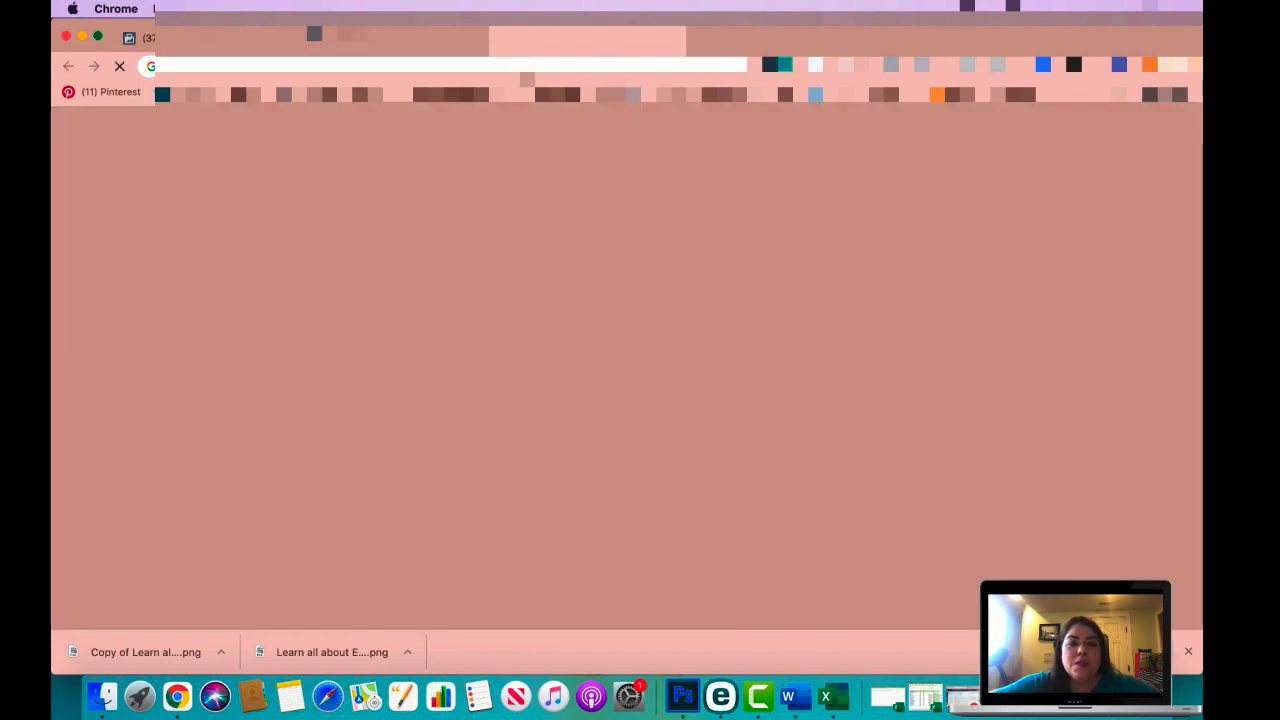
type("in")
key("Escape")
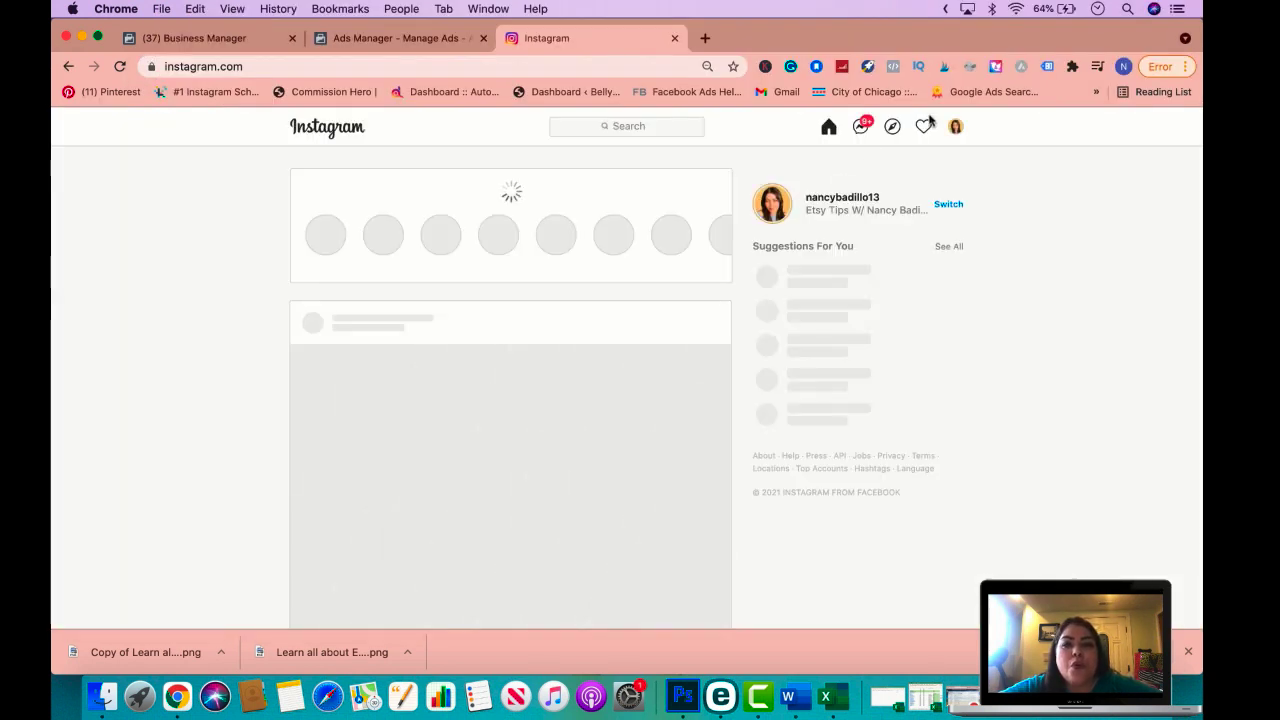
left_click(955, 126)
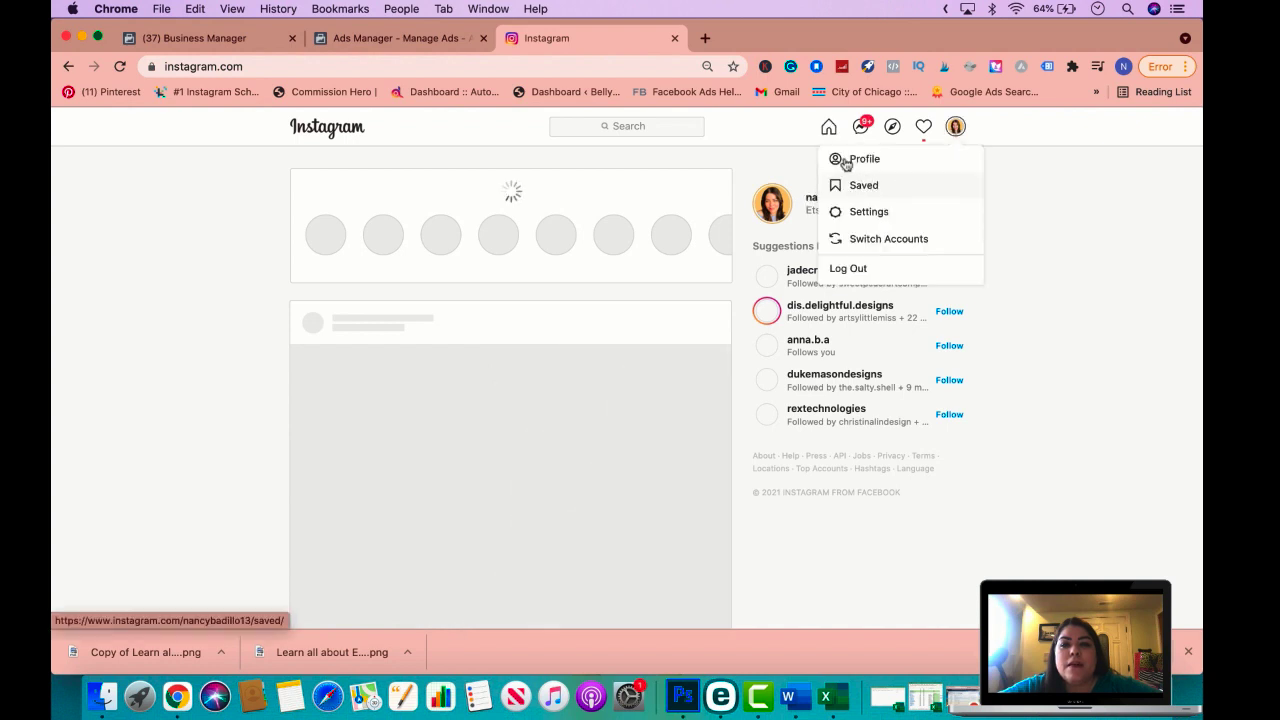
left_click(850, 160)
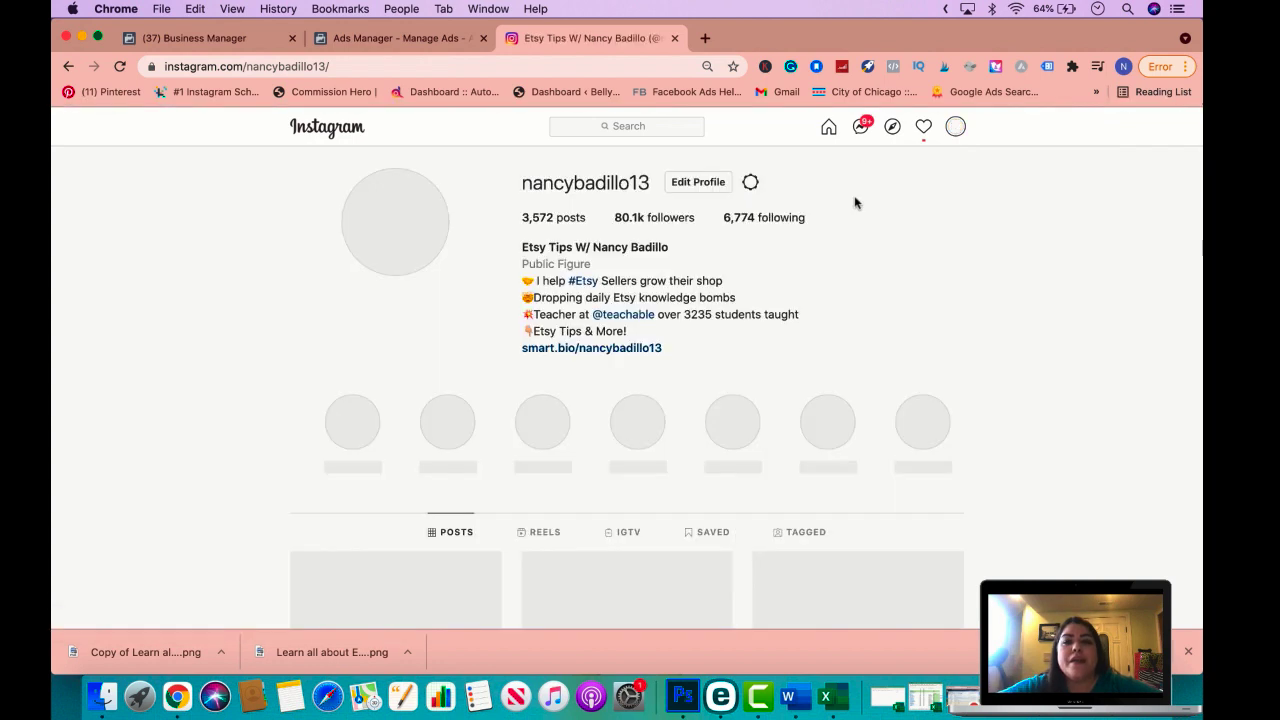
- Return to Ads Manager and move the Instagram profile link from the end of the primary text to the ad's Website URL
left_click(354, 64)
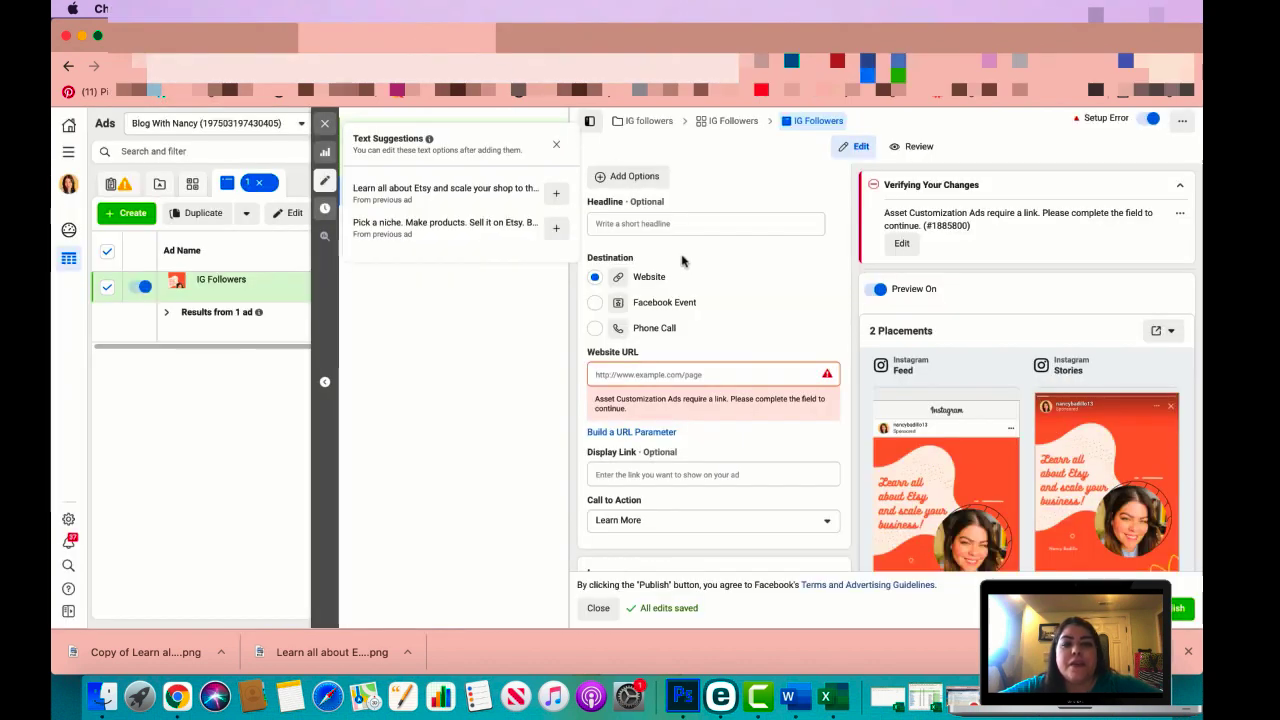
scroll(656, 387, "up", 1)
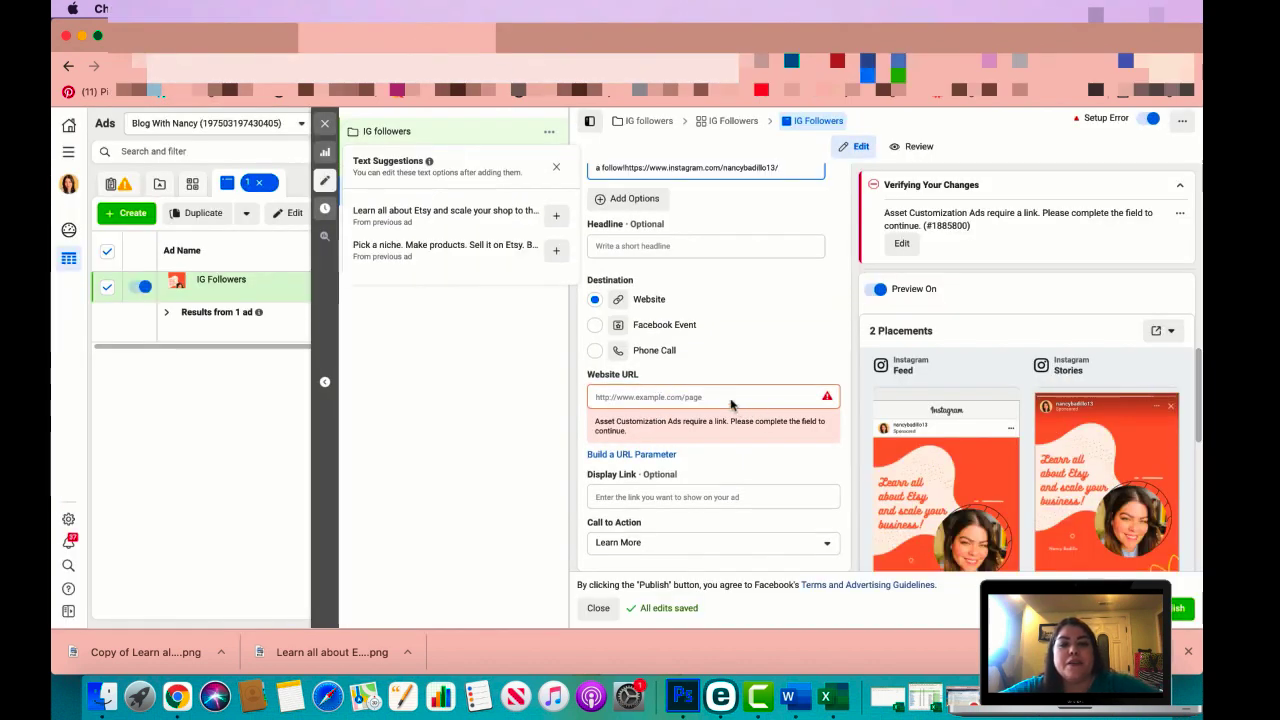
scroll(740, 340, "up", 3)
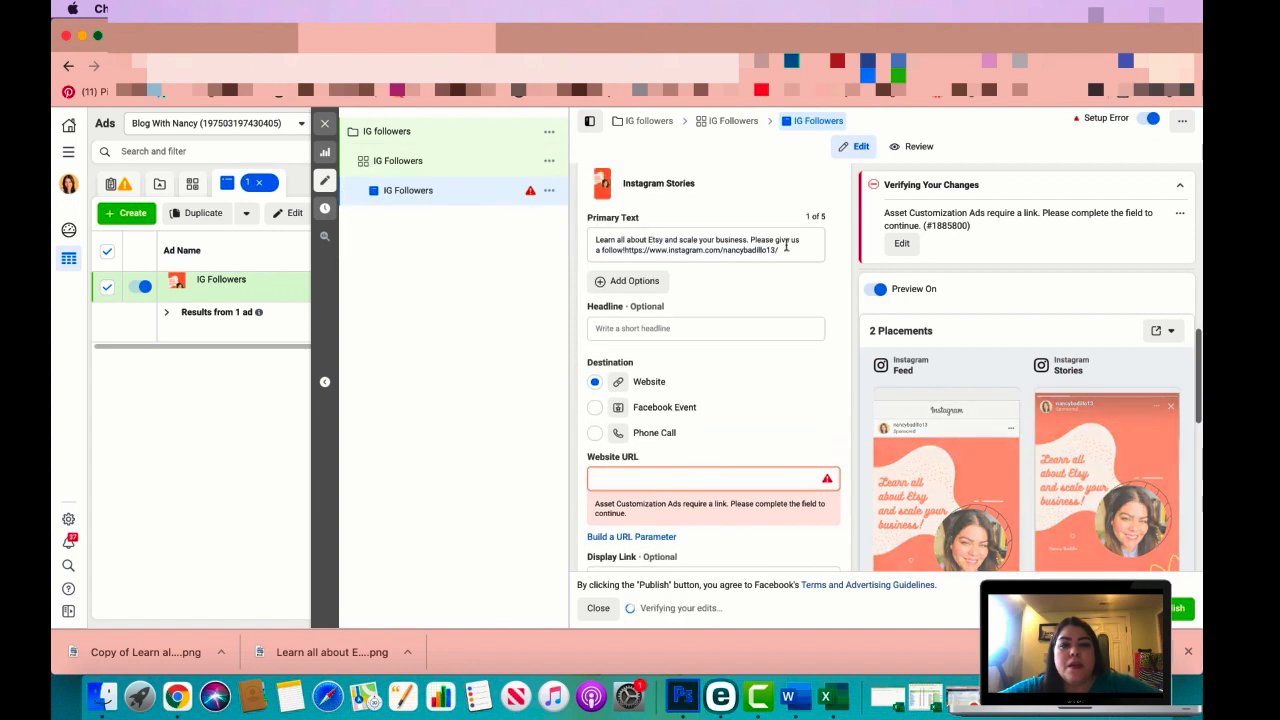
left_click_drag(780, 250, 624, 251)
key("super+c")
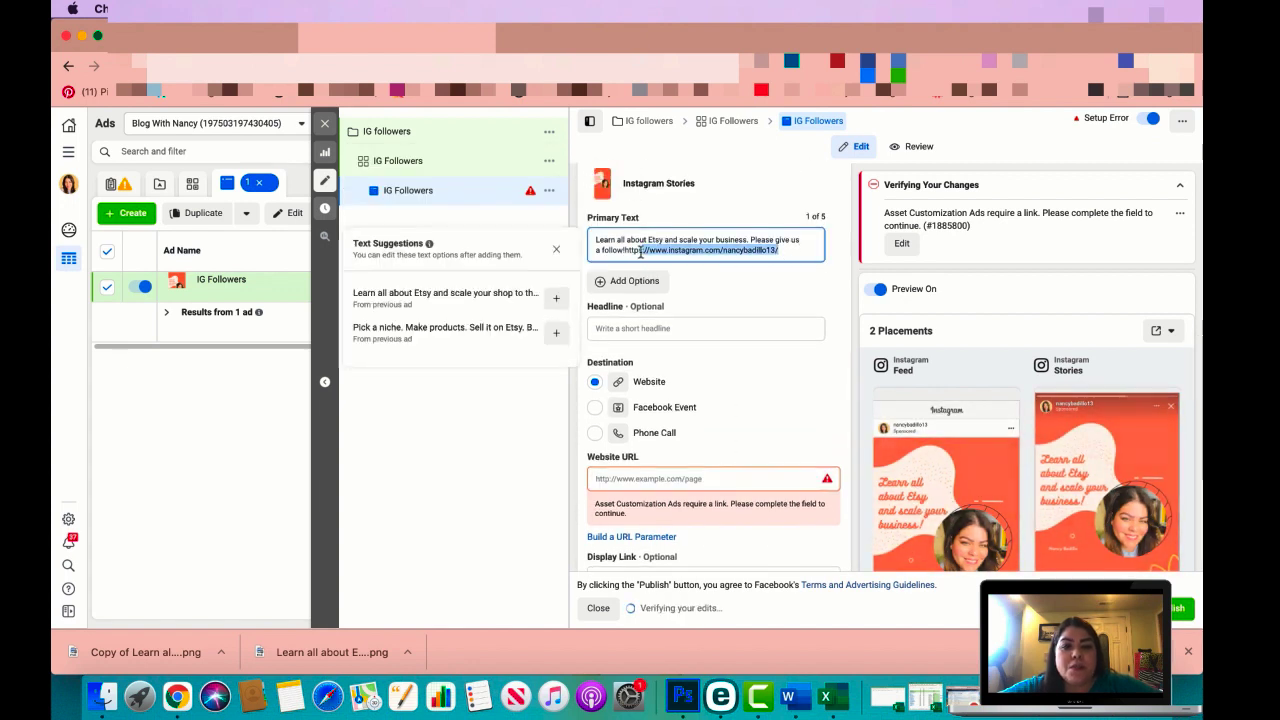
key("BackSpace")
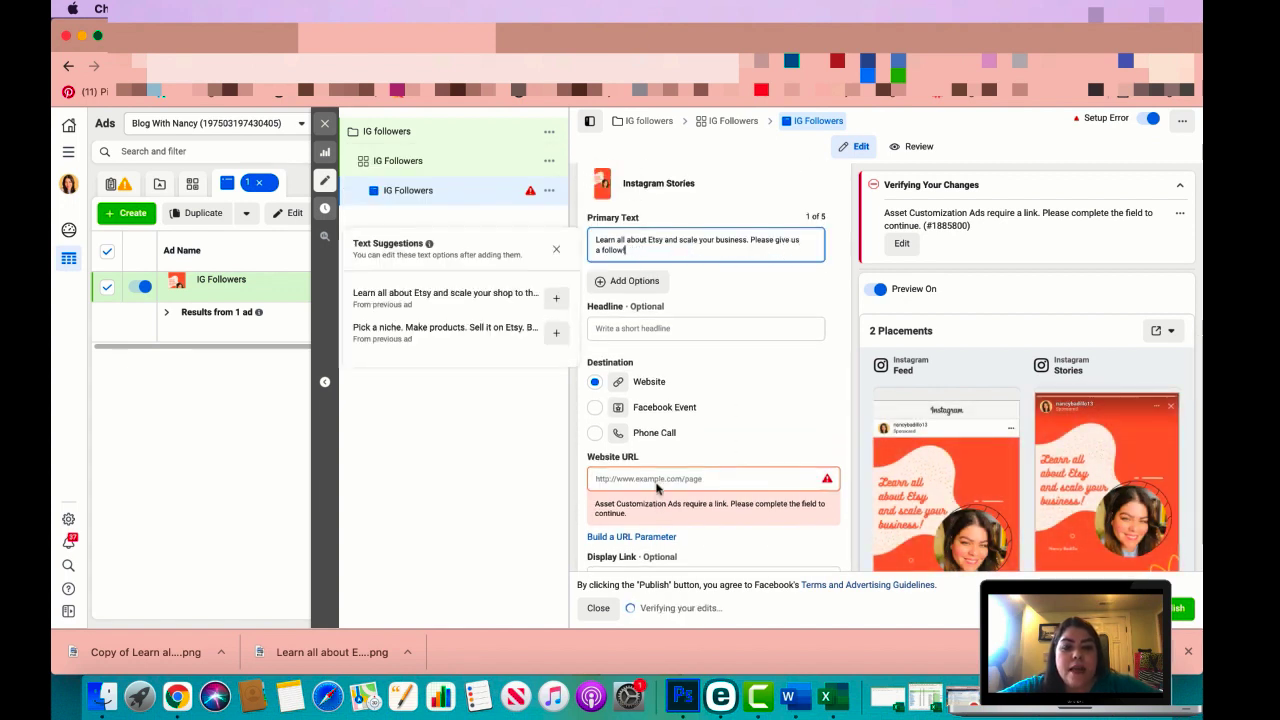
left_click(656, 480)
key("super+v")
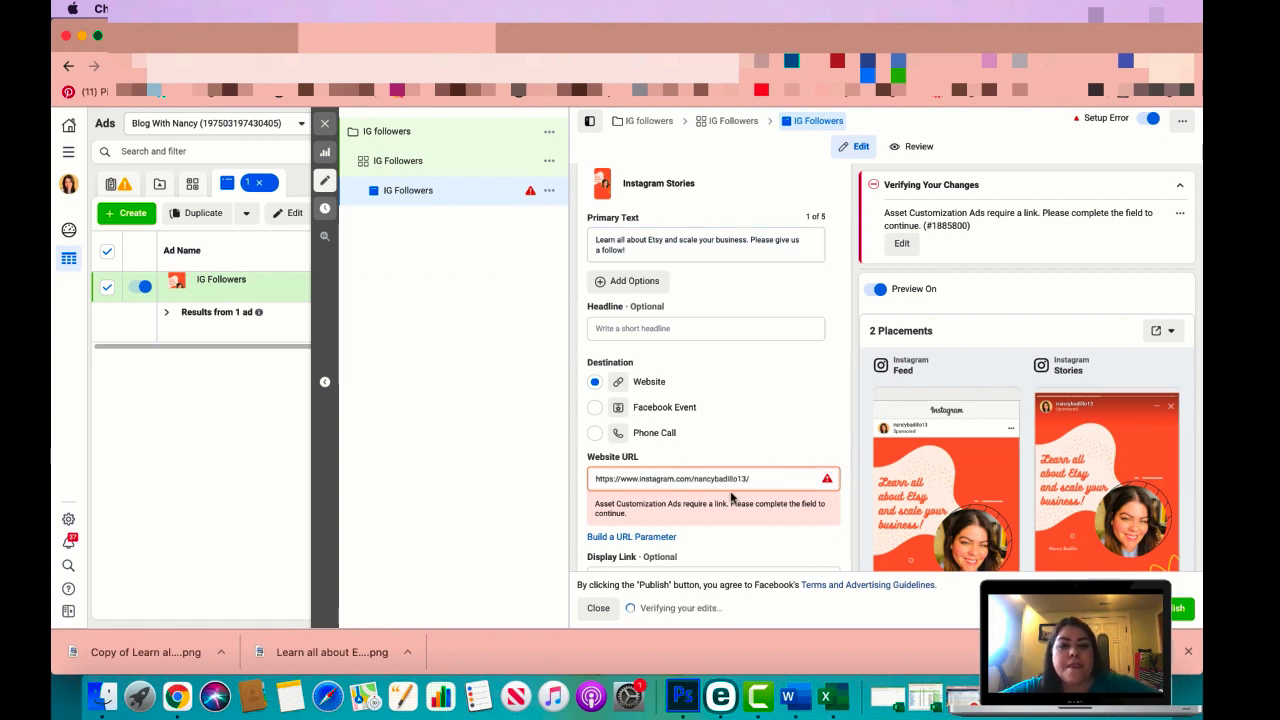
- Review the Feed and Stories previews, the linked Instagram profile page, and the ad's tracking and creative settings
scroll(768, 413, "down", 5)
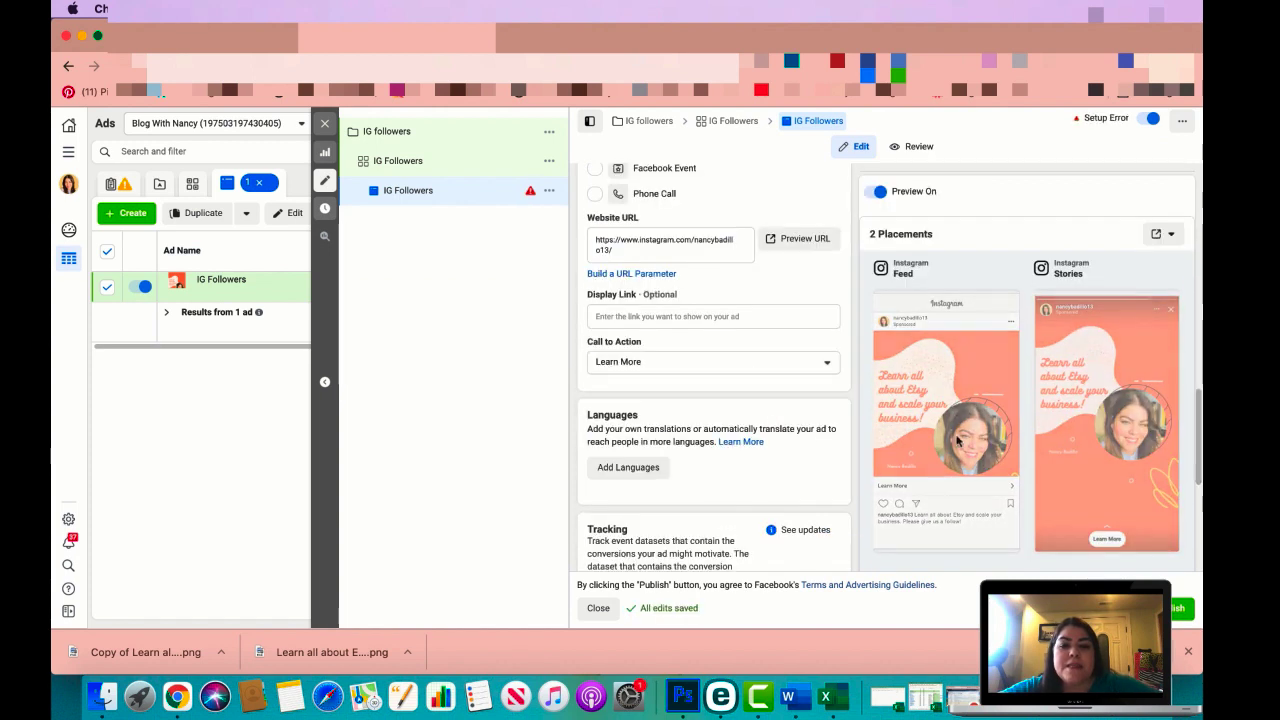
scroll(981, 457, "down", 4)
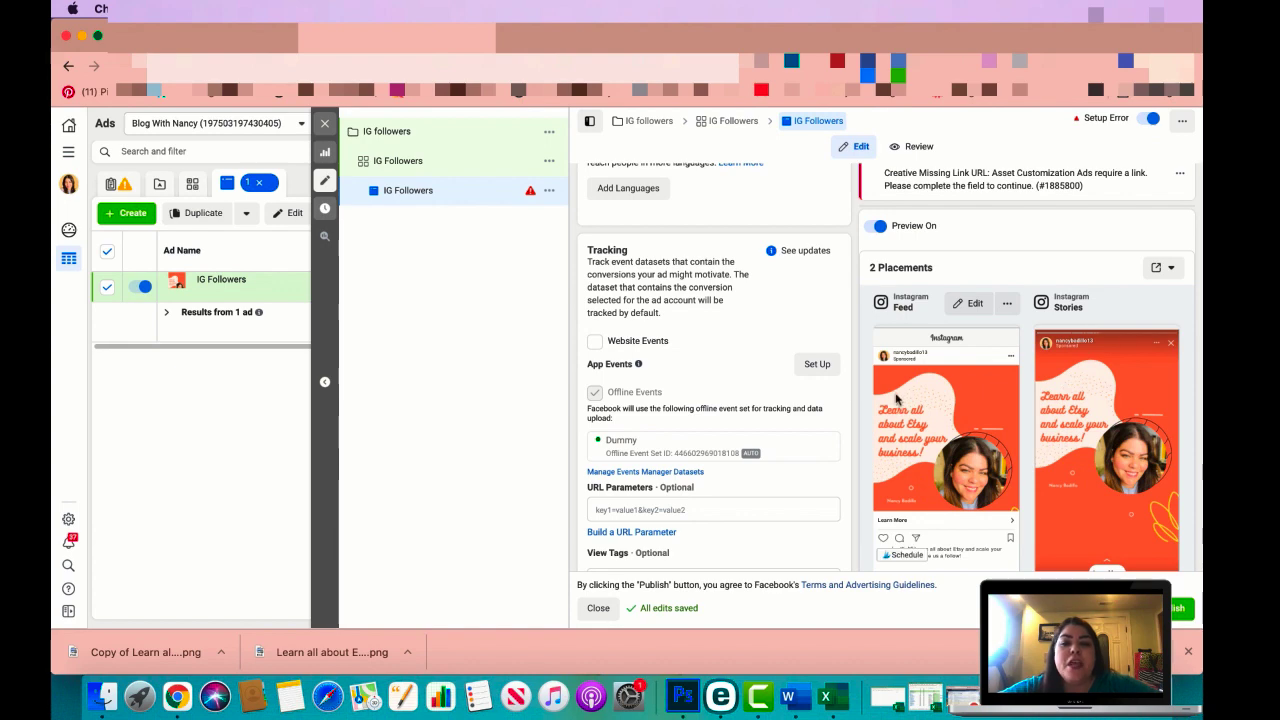
left_click(594, 38)
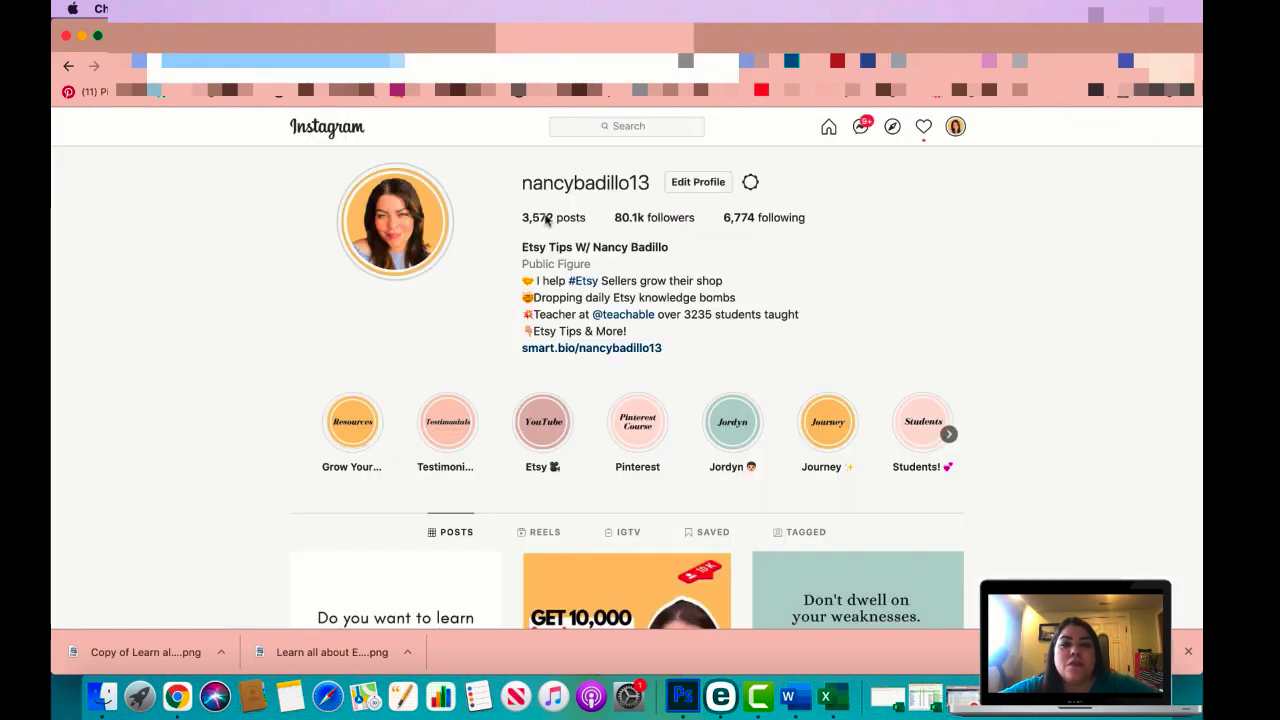
scroll(463, 309, "down", 3)
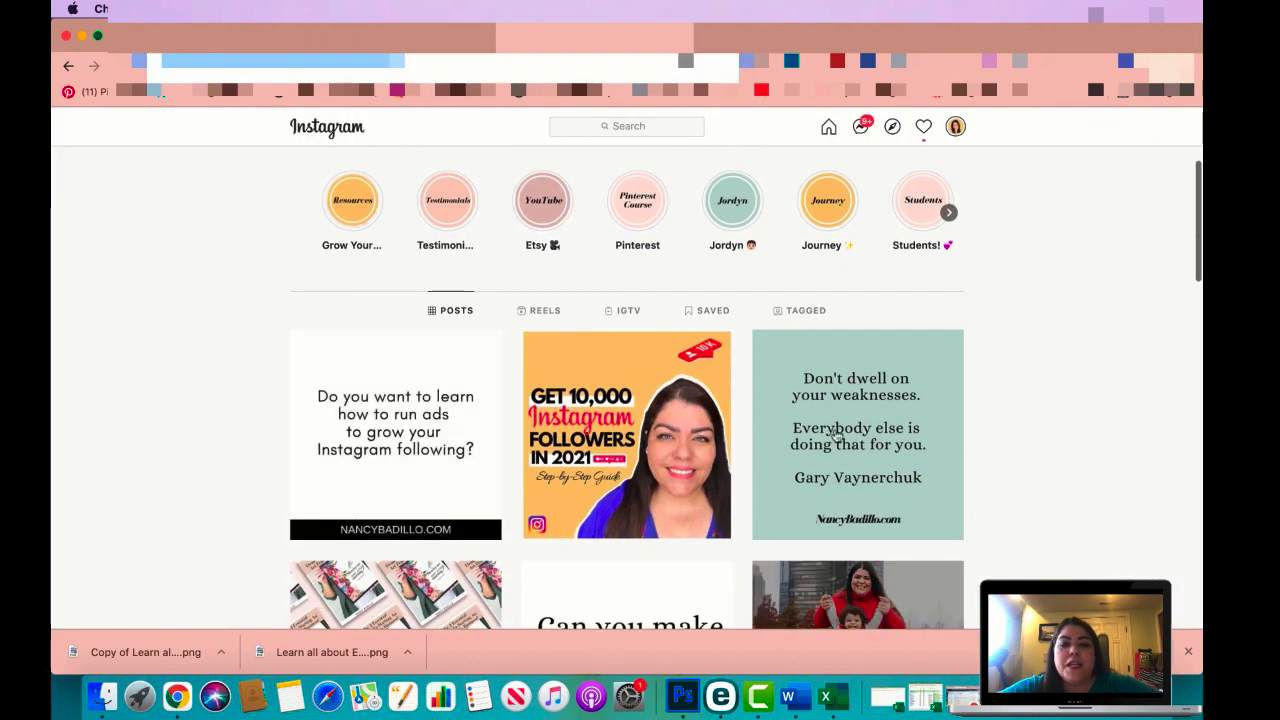
scroll(465, 244, "up", 3)
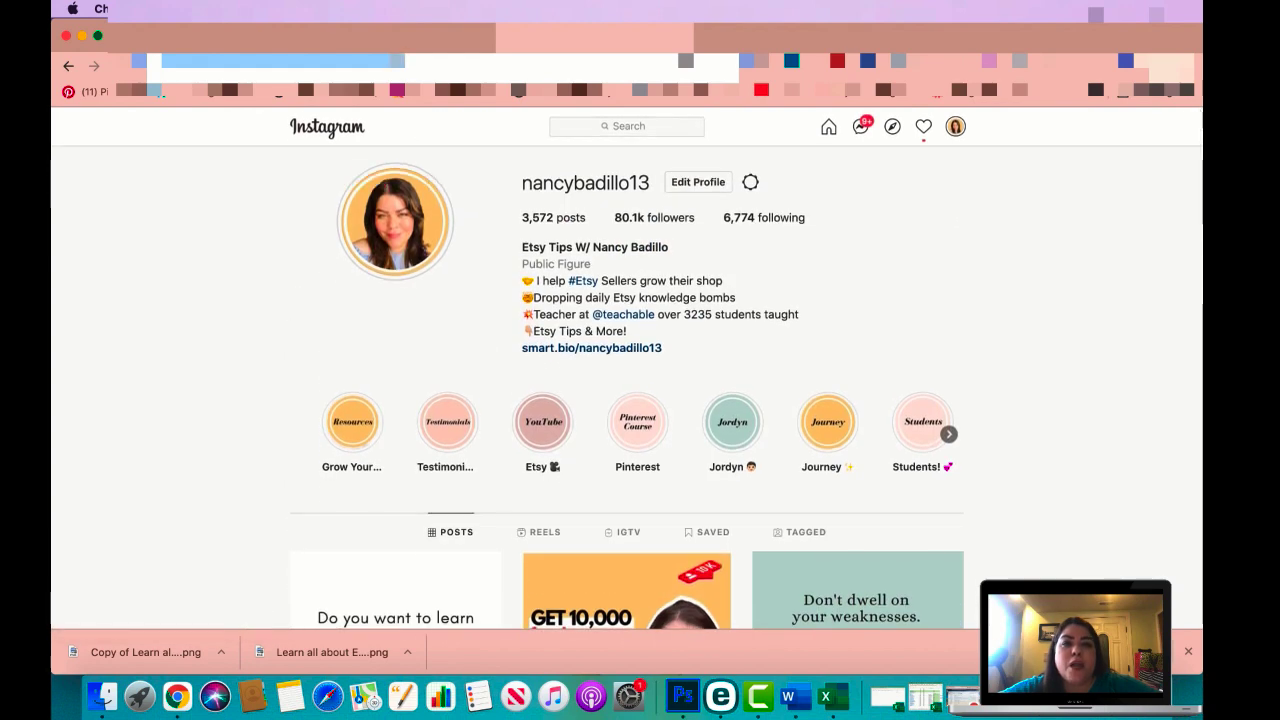
left_click(400, 37)
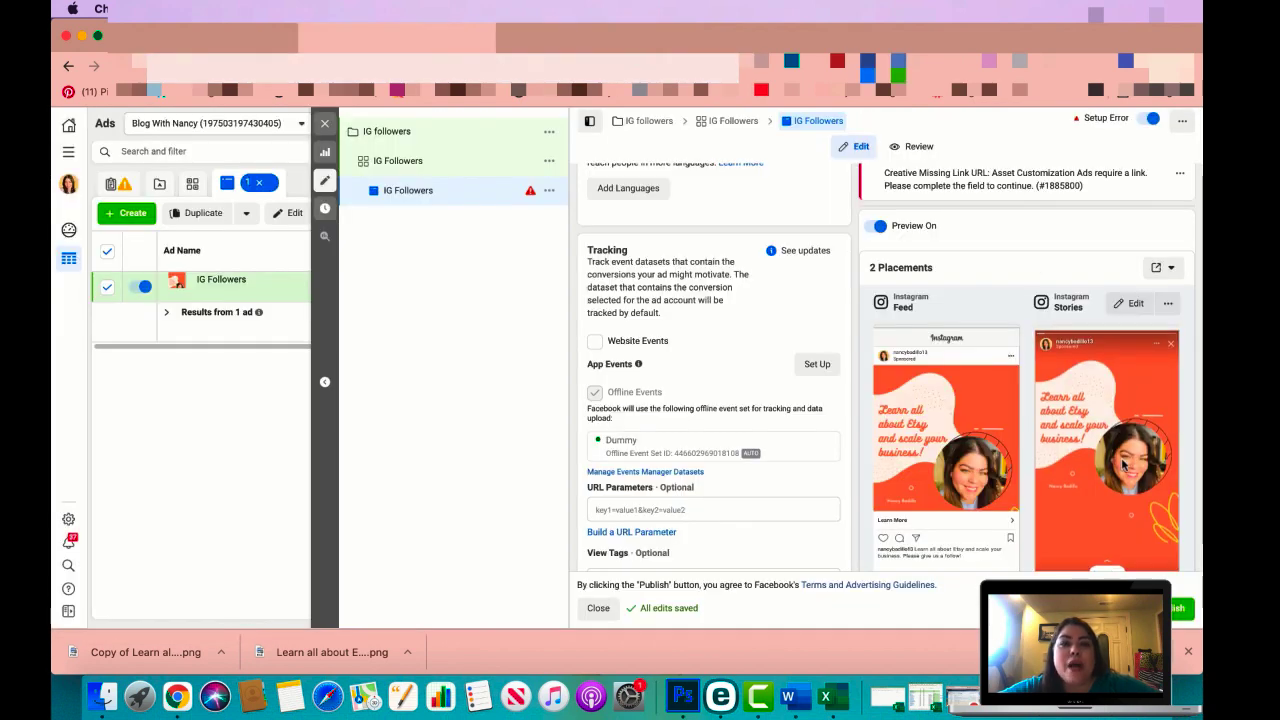
scroll(1115, 470, "down", 2)
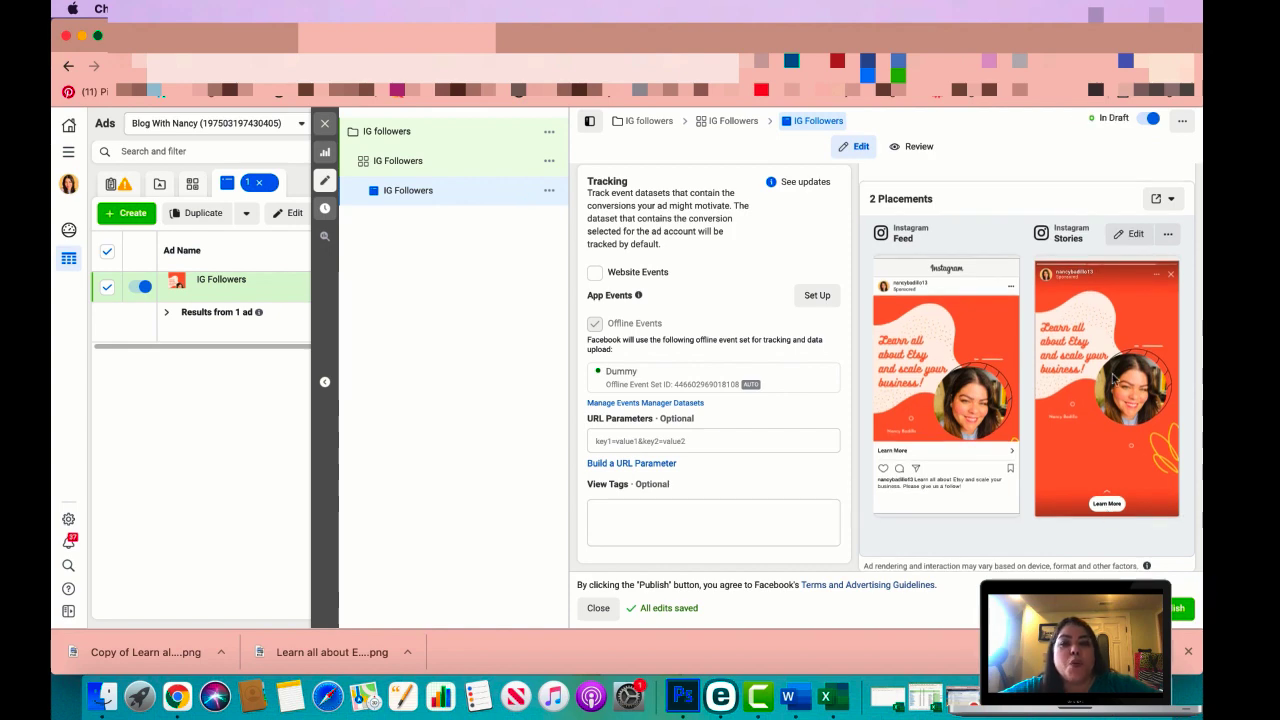
scroll(768, 400, "up", 5)
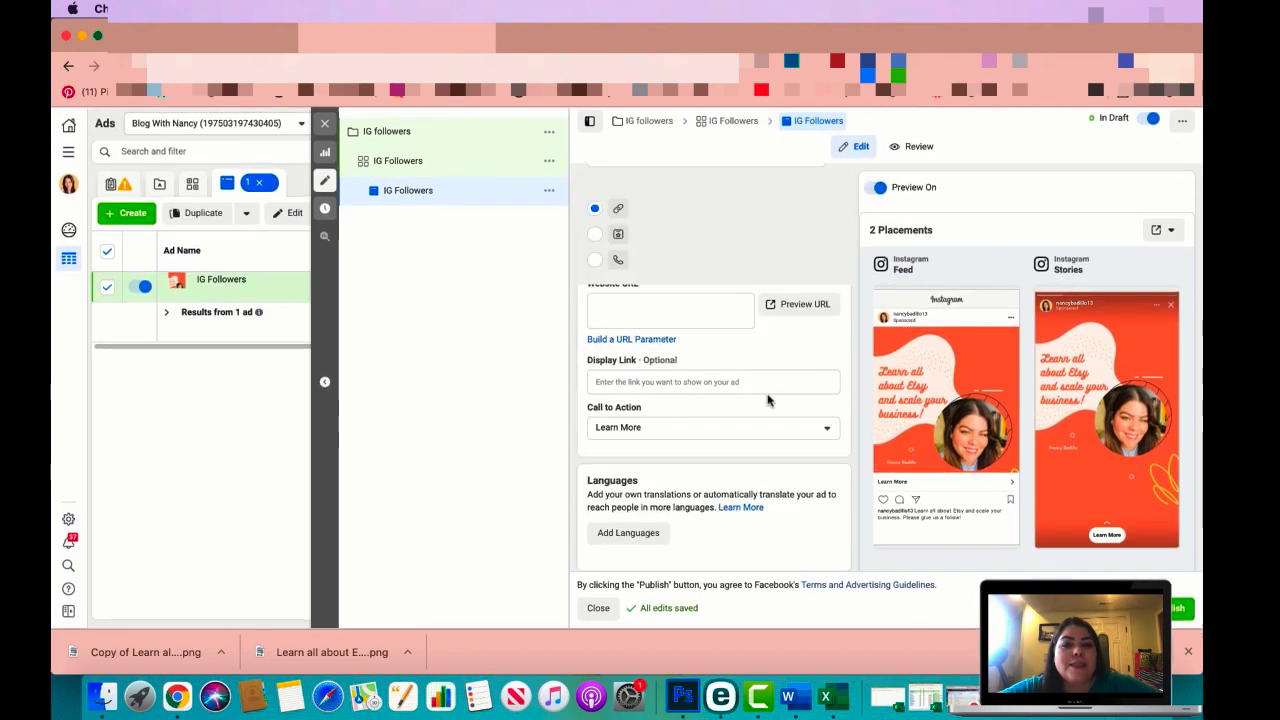
scroll(768, 400, "up", 8)
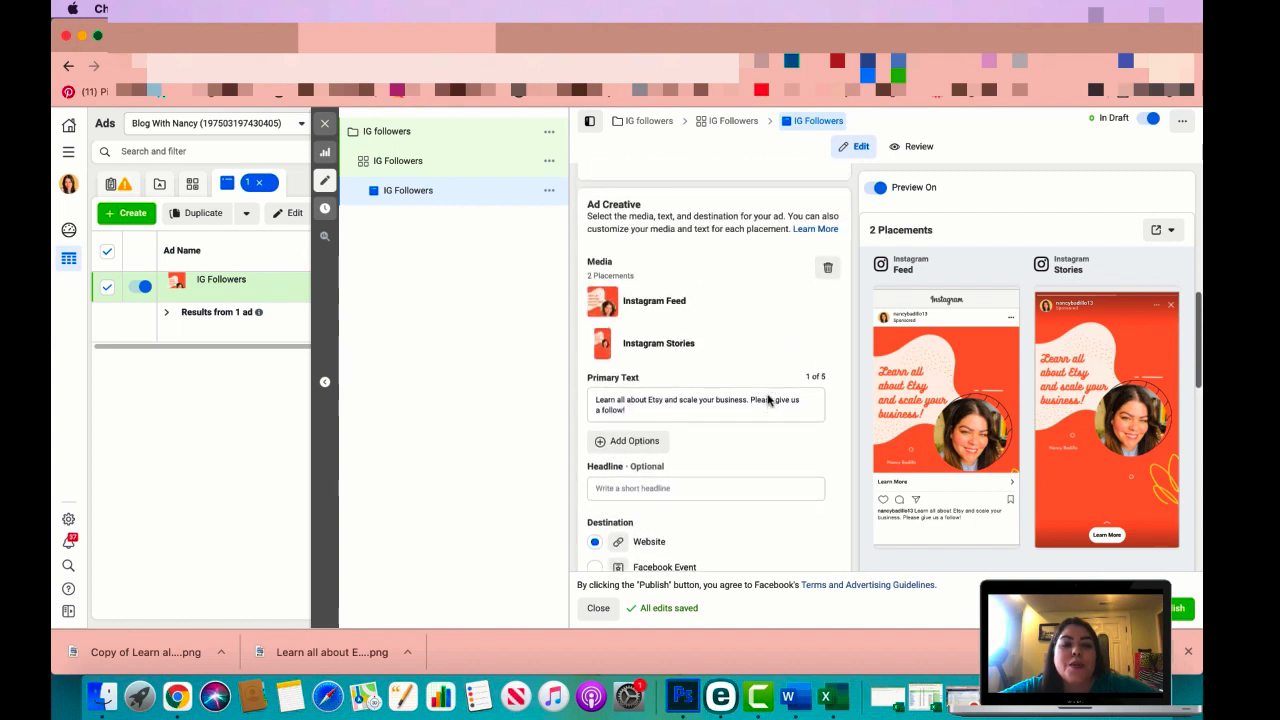
scroll(768, 400, "up", 2)
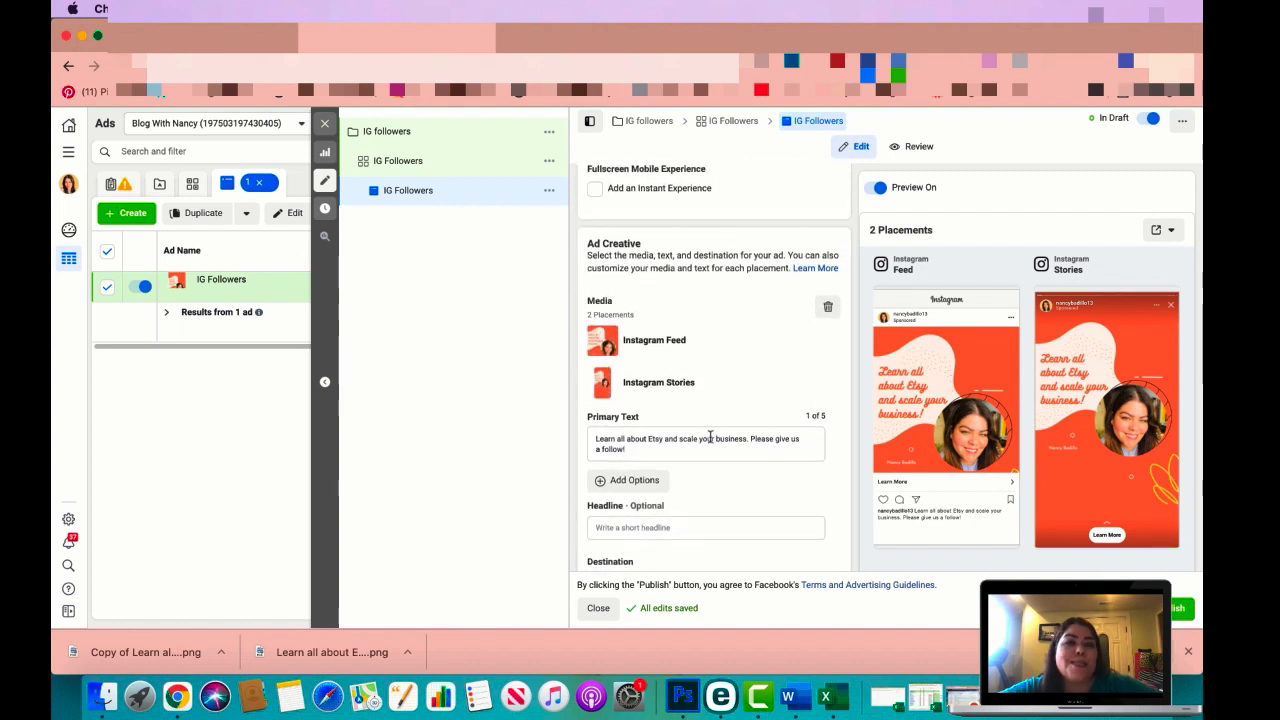